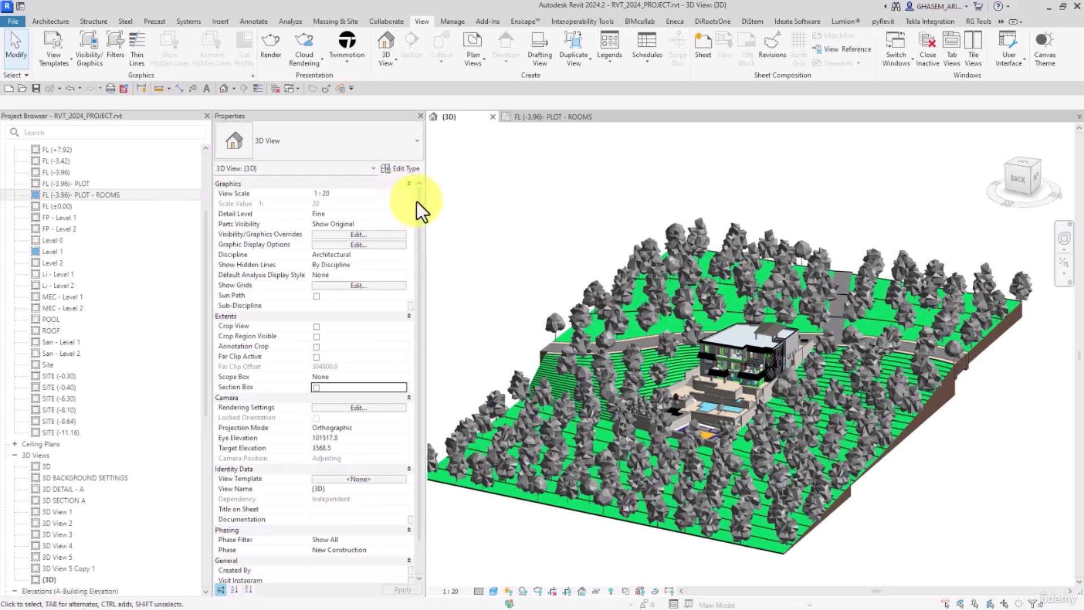
- Examine the properties of the FL (-3.96)- PLOT - ROOMS plan, the 3D DETAIL - A view and Section A, dismissing the save reminder
scroll(414, 226, down, 1)
scroll(413, 261, up, 1)
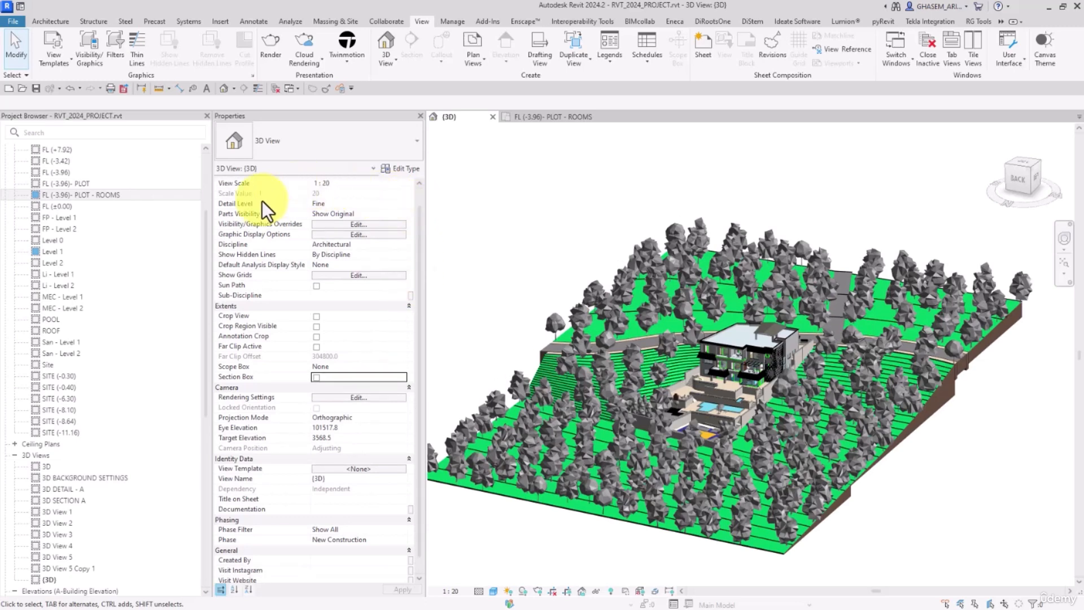
click(89, 196)
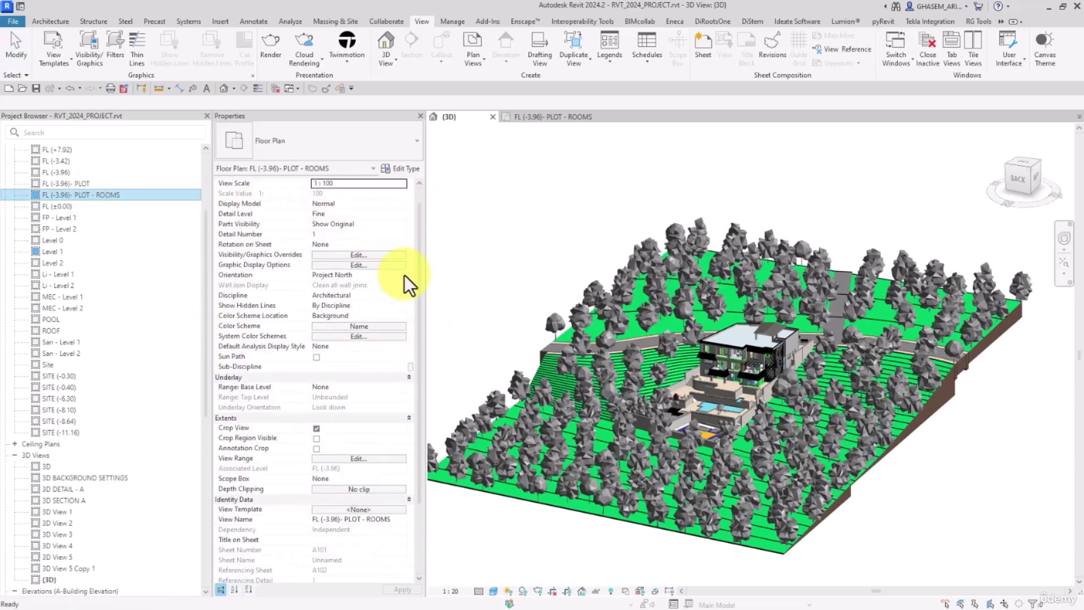
click(66, 489)
scroll(80, 486, down, 8)
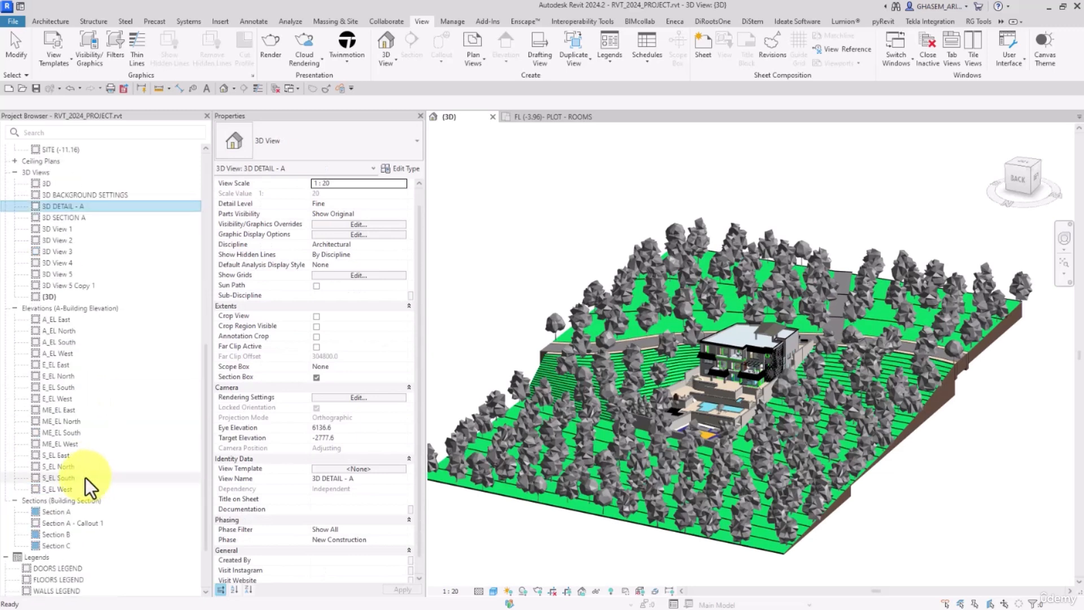
click(56, 511)
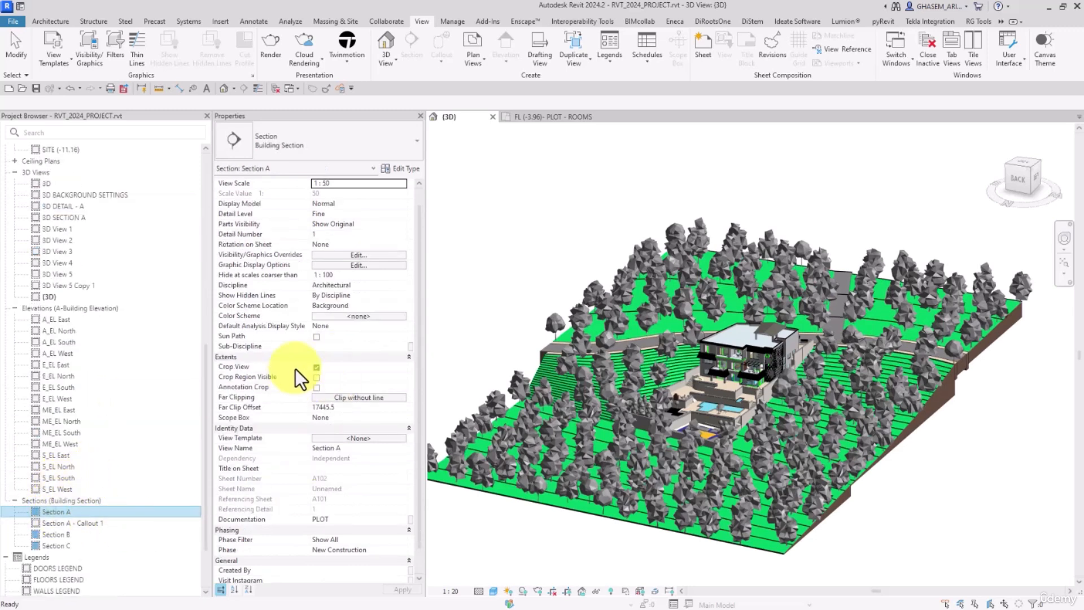
scroll(110, 290, up, 7)
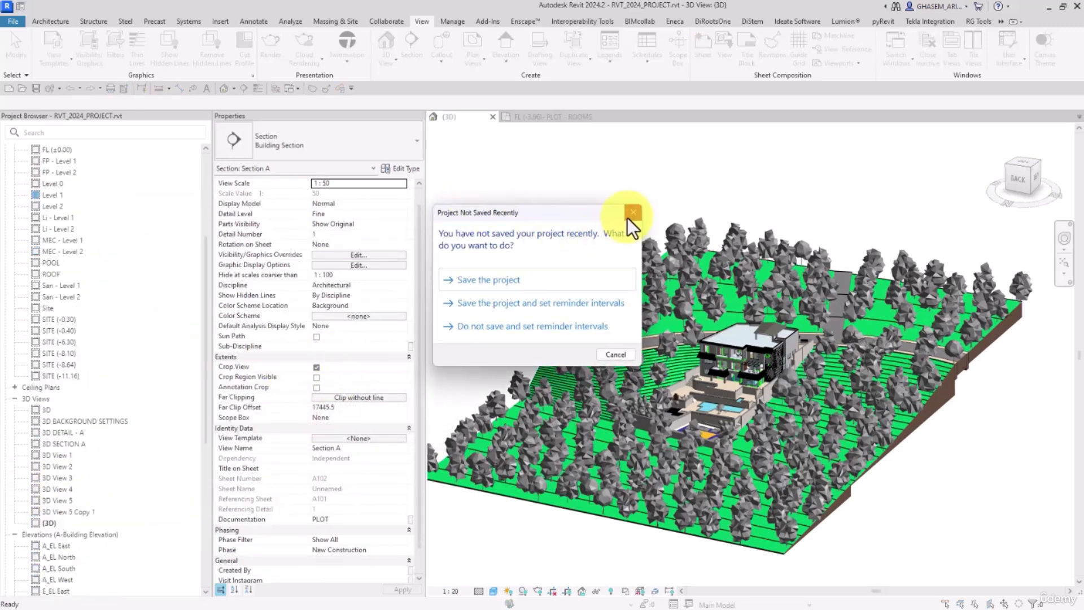
click(631, 214)
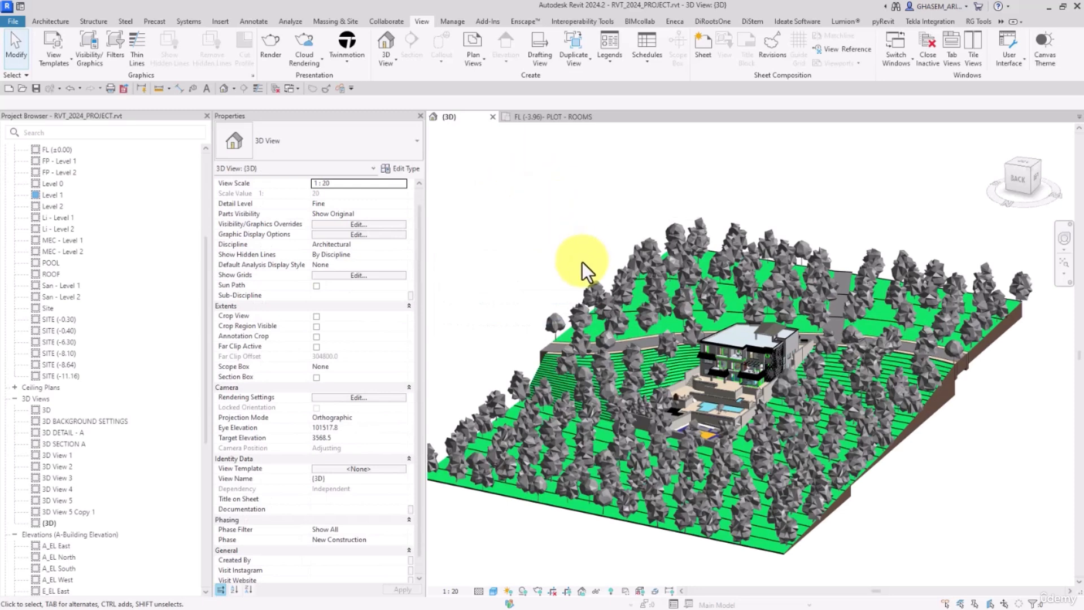
- Set the {3D} view's scale to the preset 1:100, and after that to the preset 1:50
mouse_move(573, 256)
shift+middle_down()
mouse_move(534, 250)
mouse_move(627, 279)
mouse_move(634, 271)
mouse_move(584, 259)
shift+middle_up()
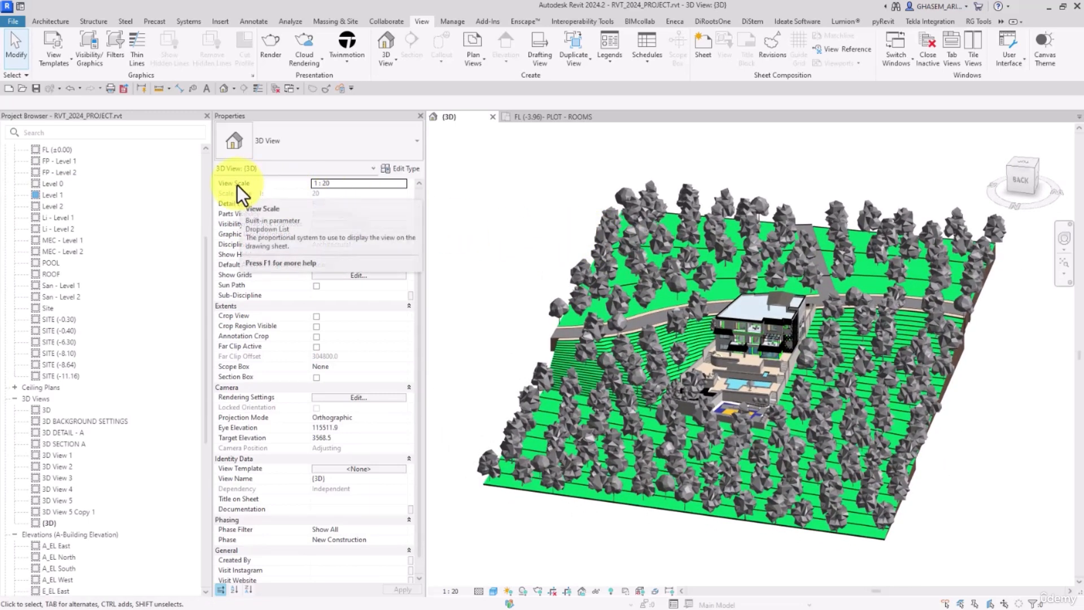
click(401, 184)
scroll(332, 228, down, 1)
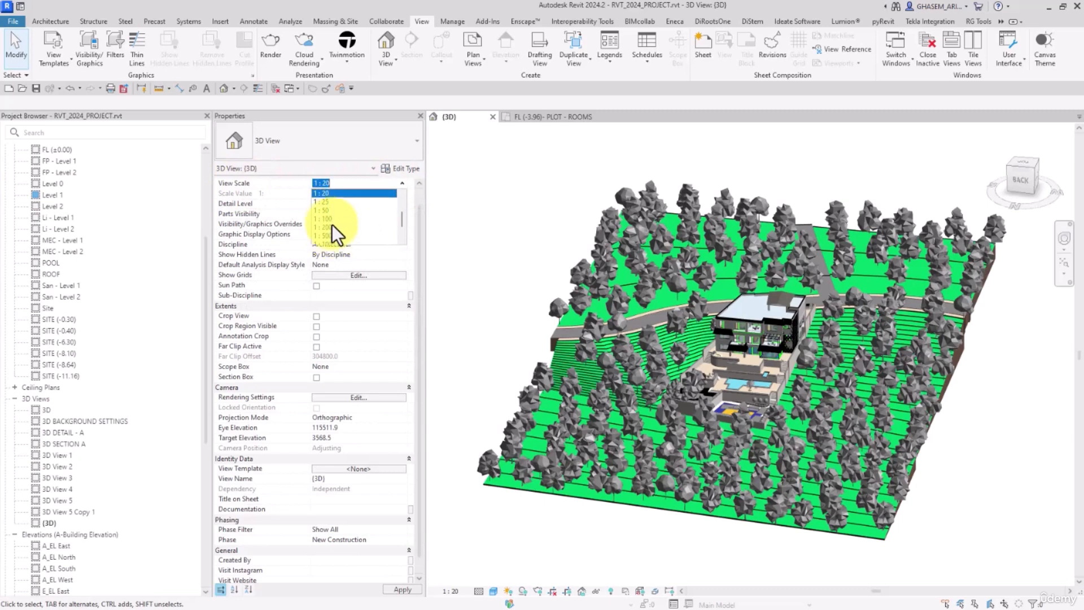
click(330, 220)
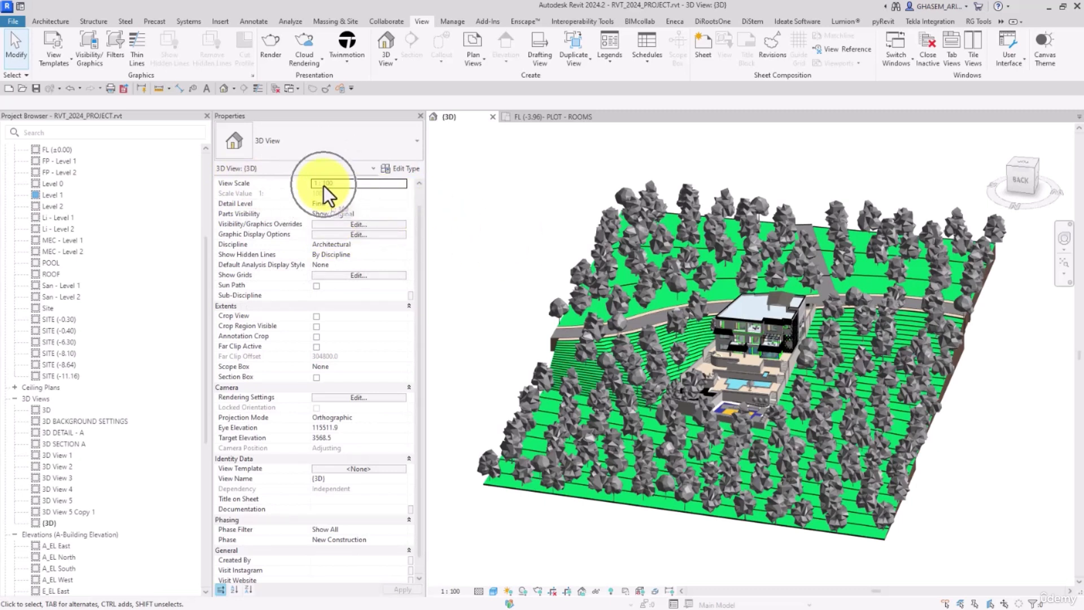
click(449, 591)
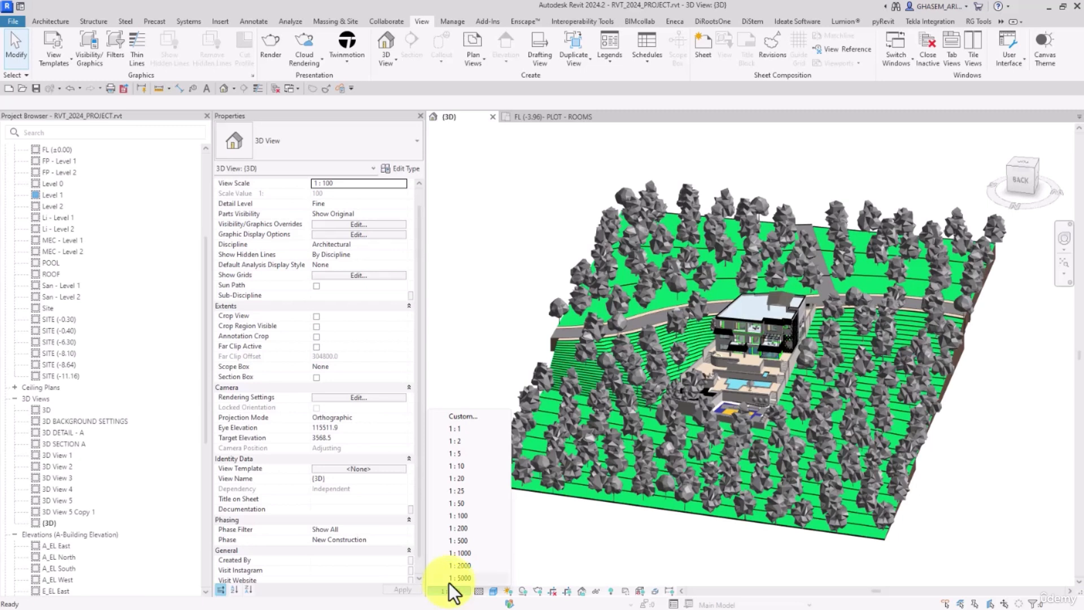
click(463, 506)
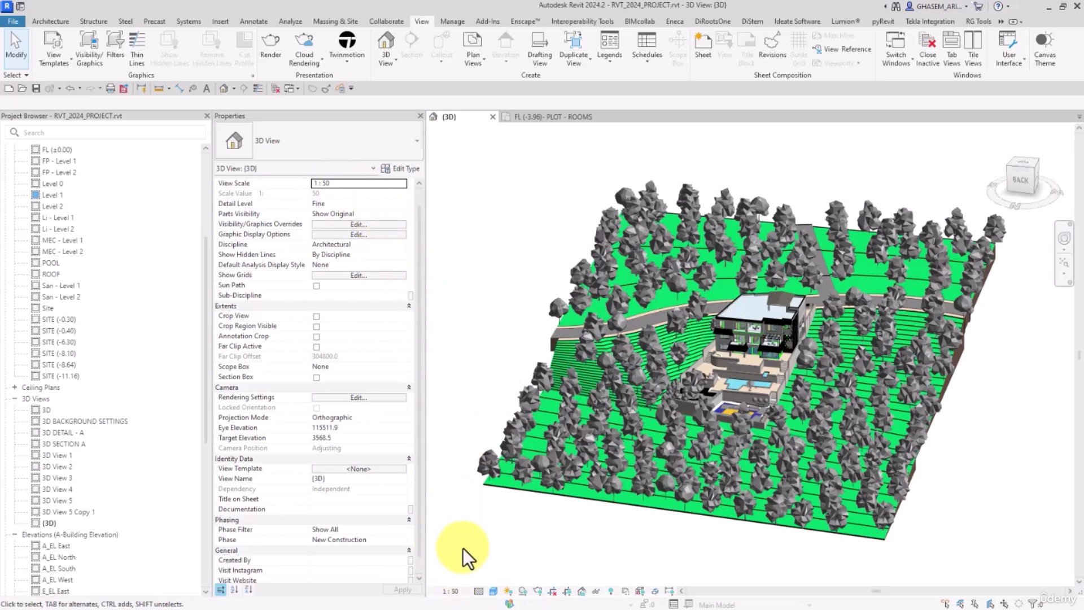
- Give the {3D} view a custom scale ratio of 1:75
click(452, 591)
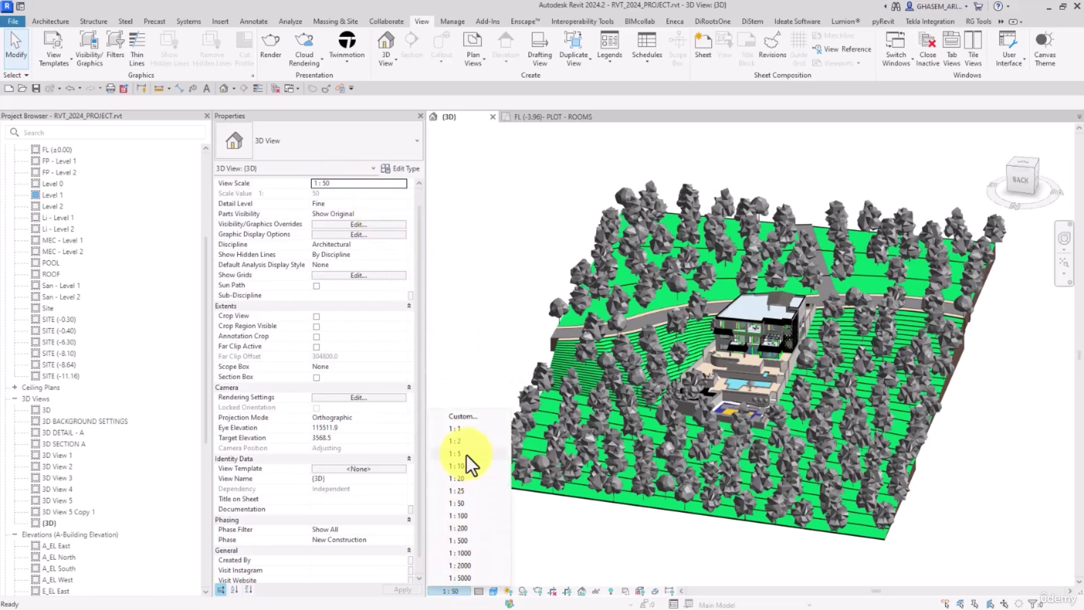
click(466, 418)
double_click(548, 294)
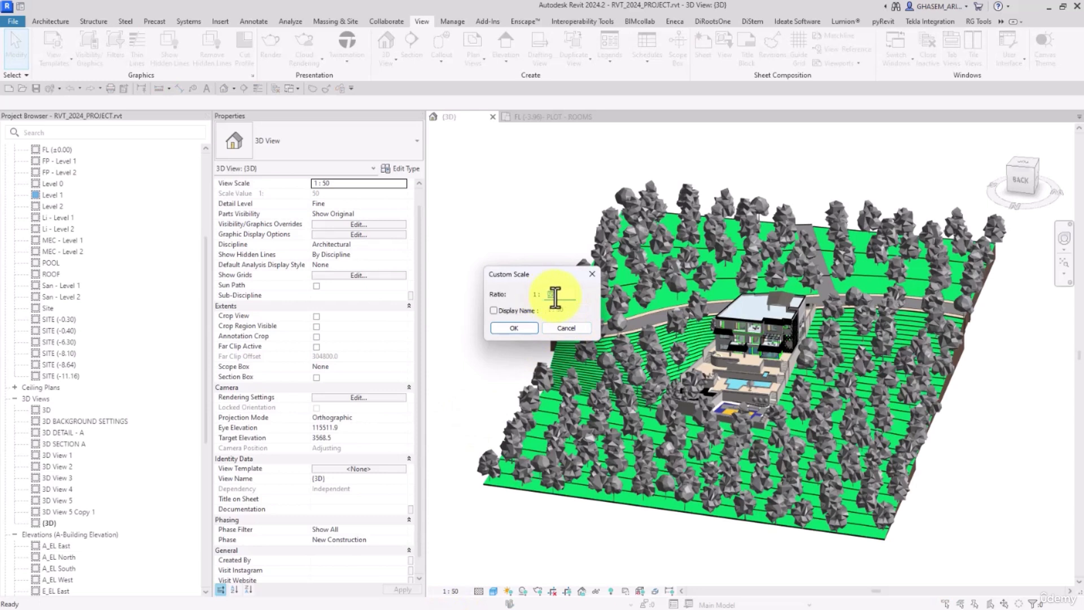
text(75)
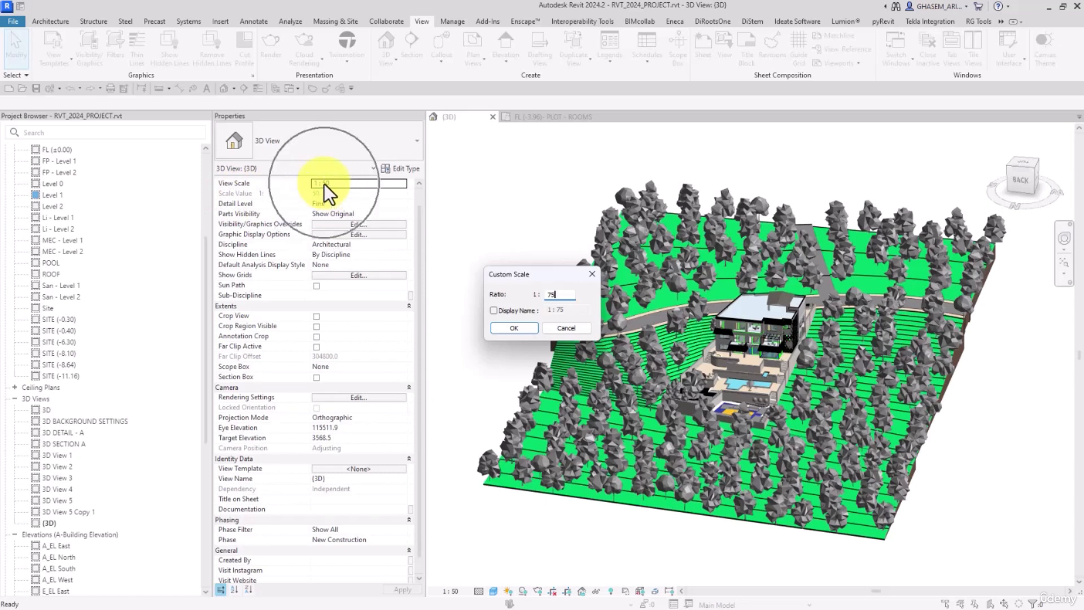
click(526, 331)
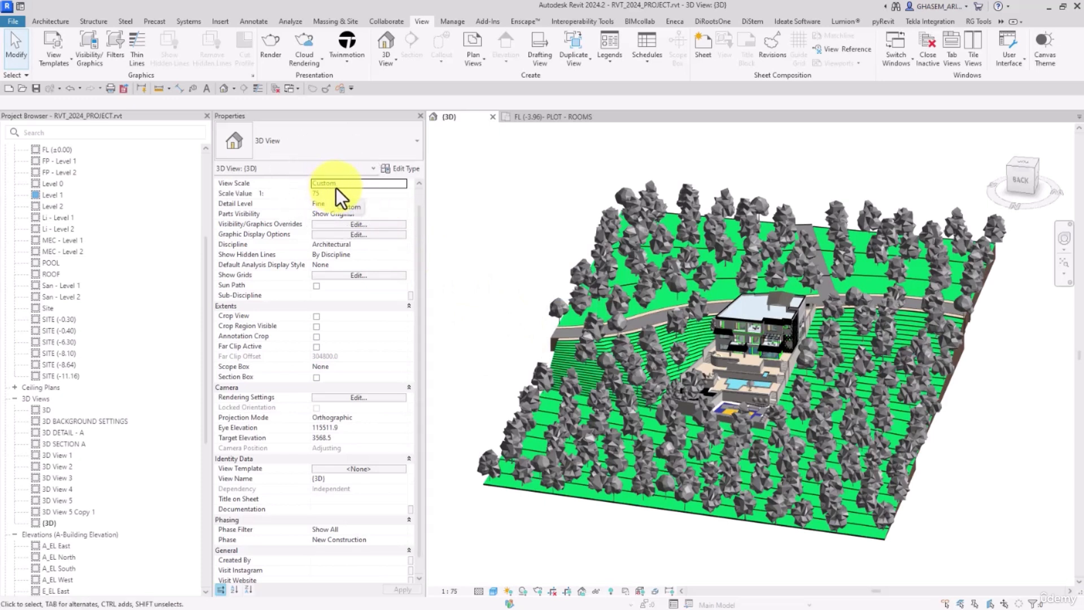
- Change the custom scale value of the {3D} view to 250
click(325, 195)
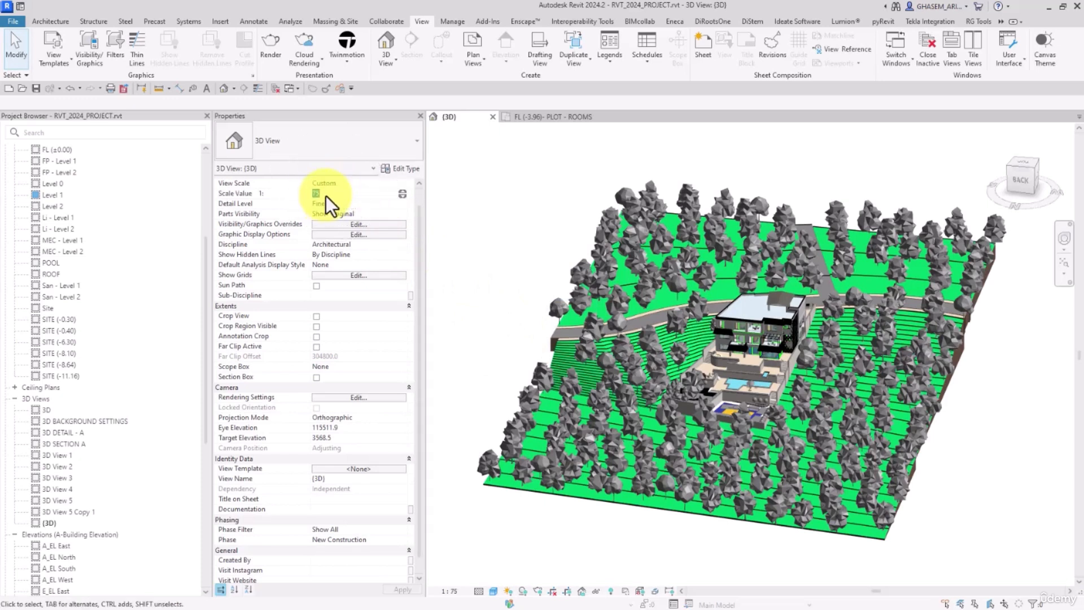
click(331, 192)
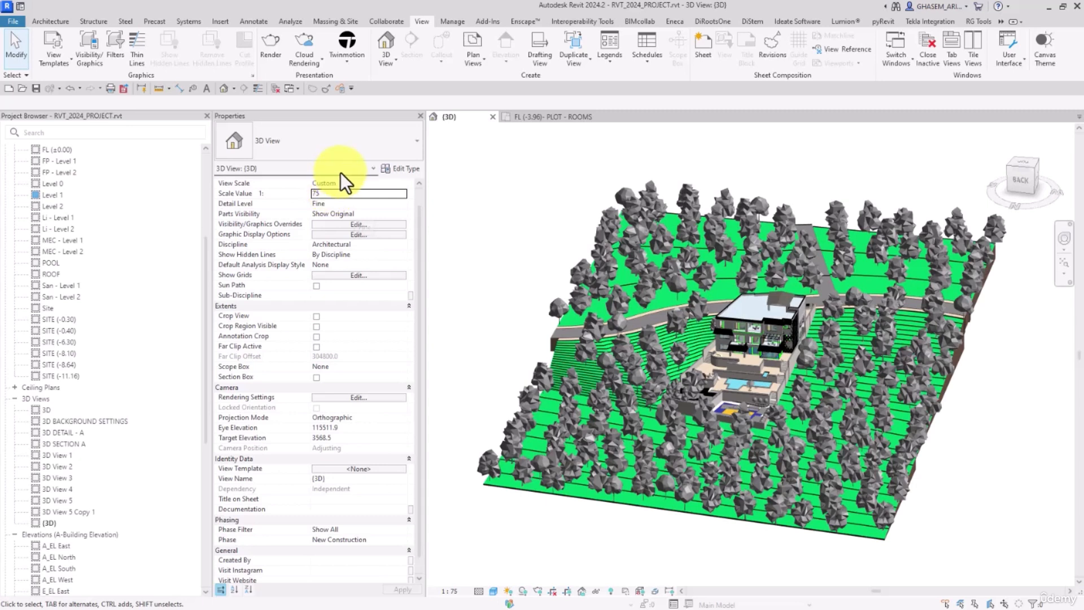
text(2)
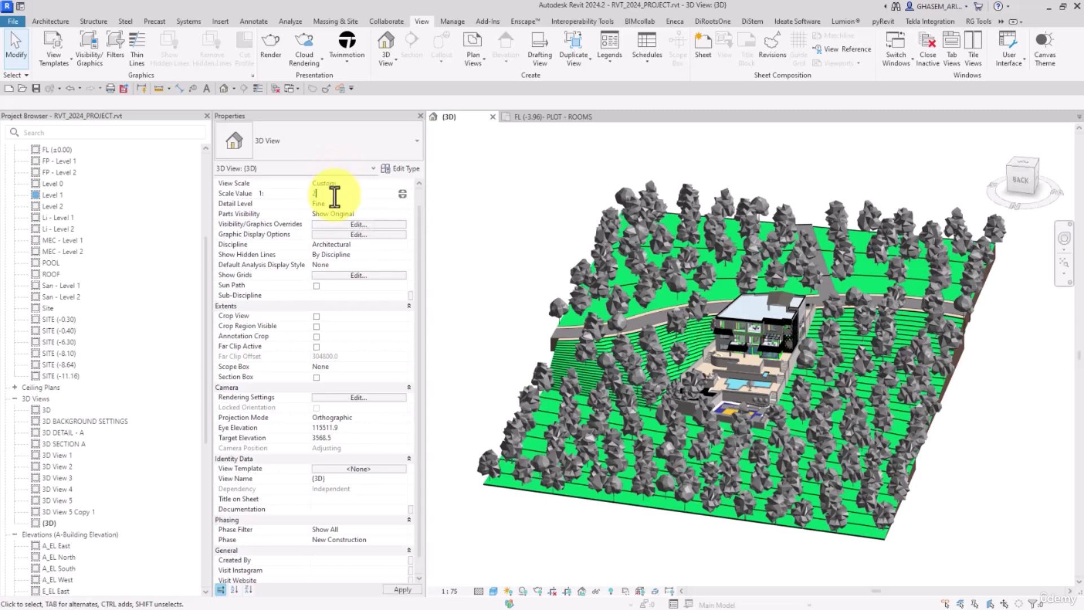
text(50)
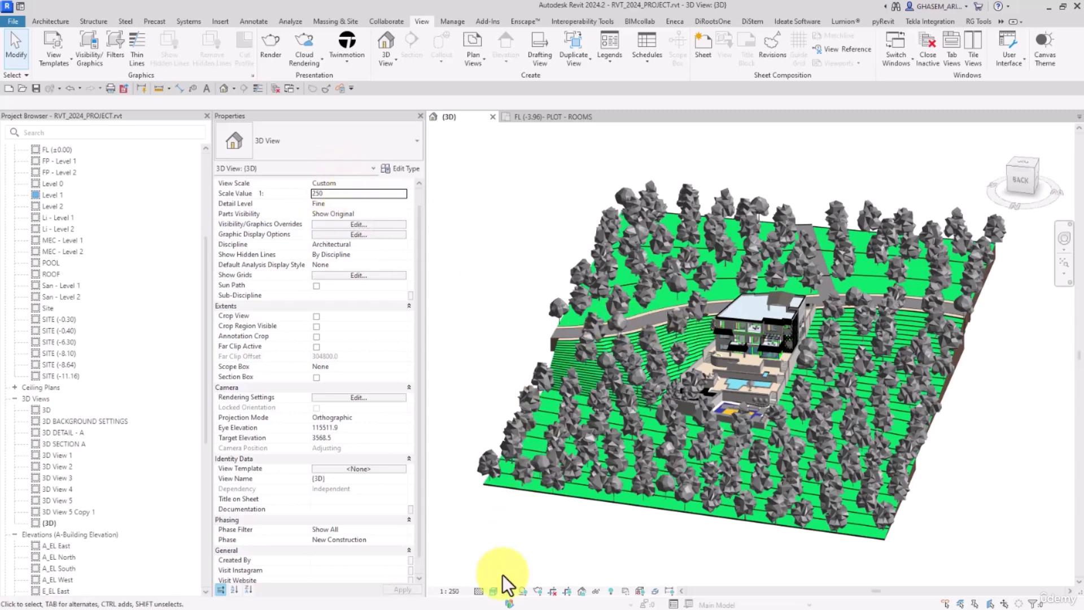
- Set the {3D} view's custom scale value to 75, and after that to 100
scroll(643, 389, up, 6)
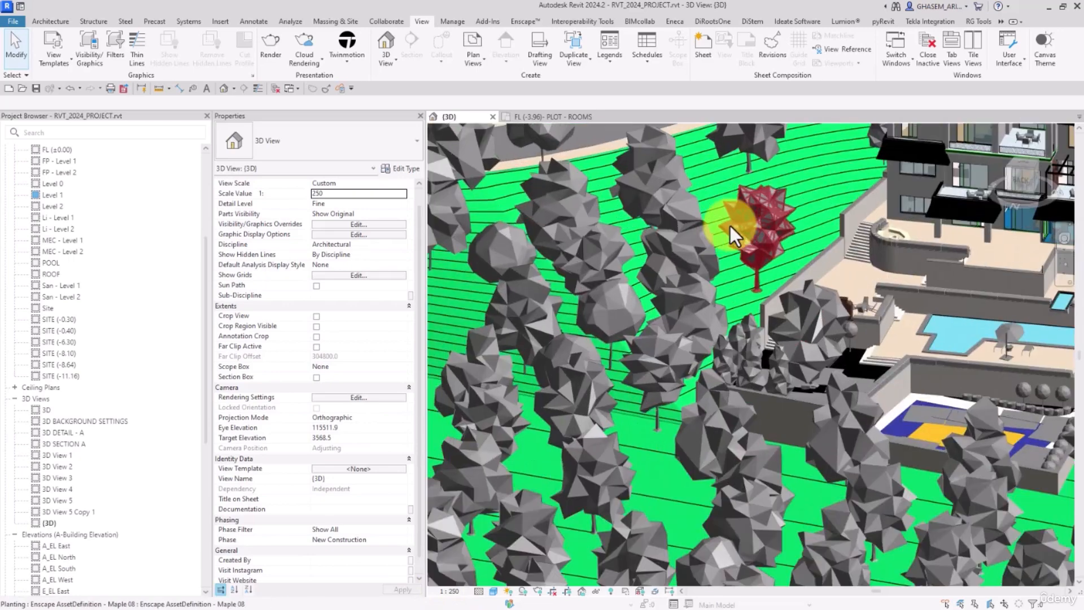
scroll(588, 233, down, 4)
scroll(583, 235, up, 3)
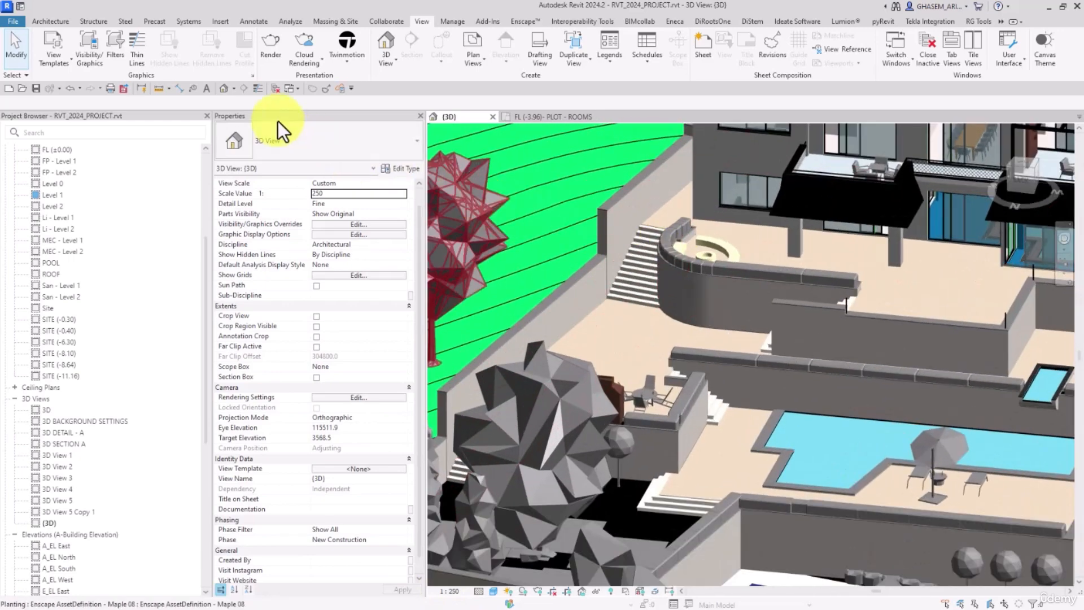
click(345, 193)
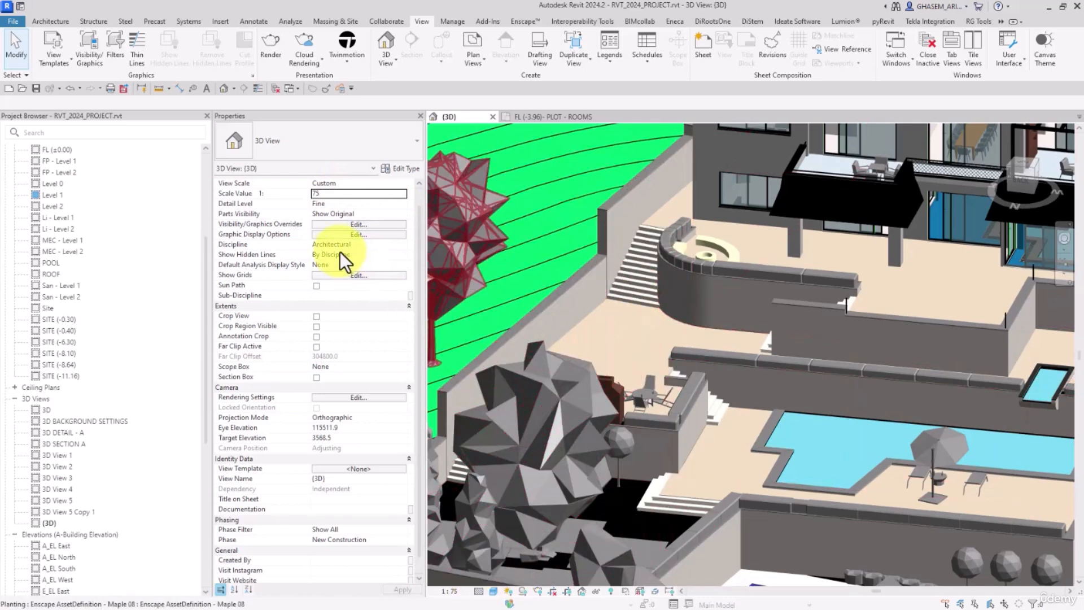
click(339, 195)
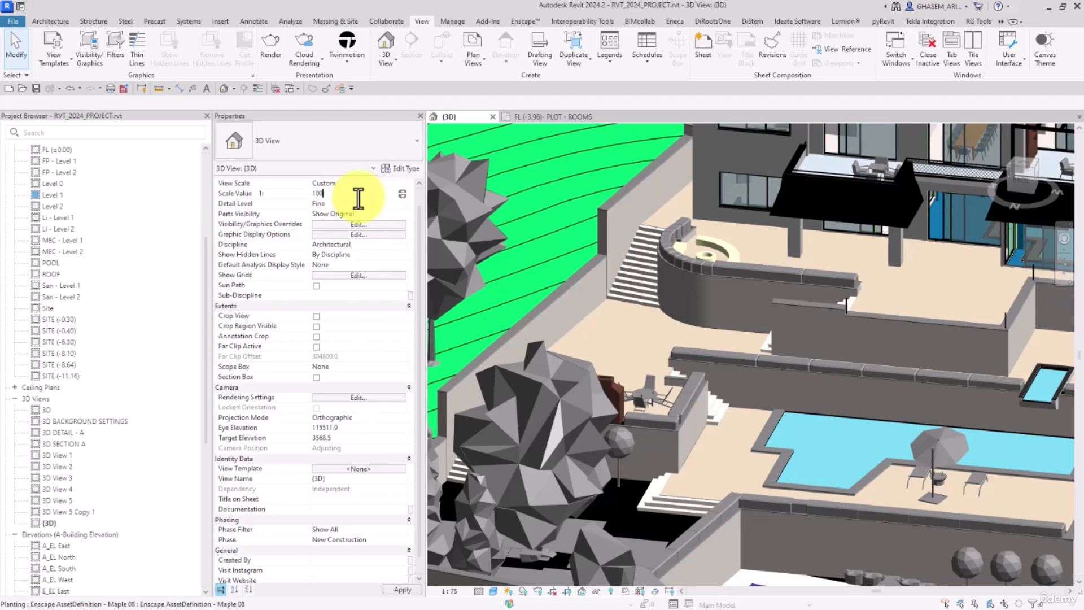
key(Return)
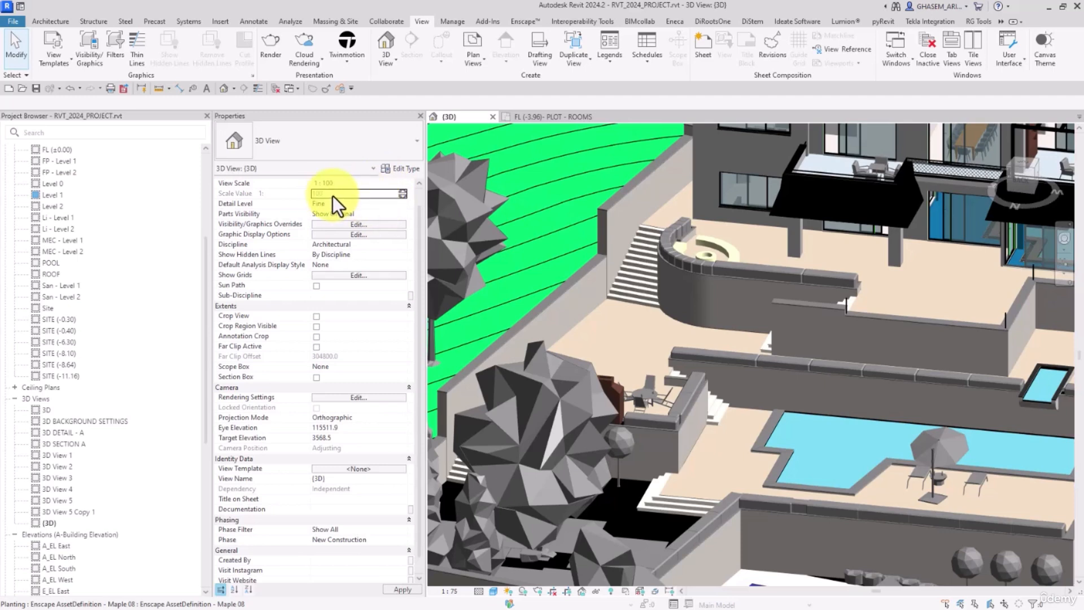
- Try to overwrite the {3D} view's preset view scale directly with 80
click(331, 183)
click(321, 183)
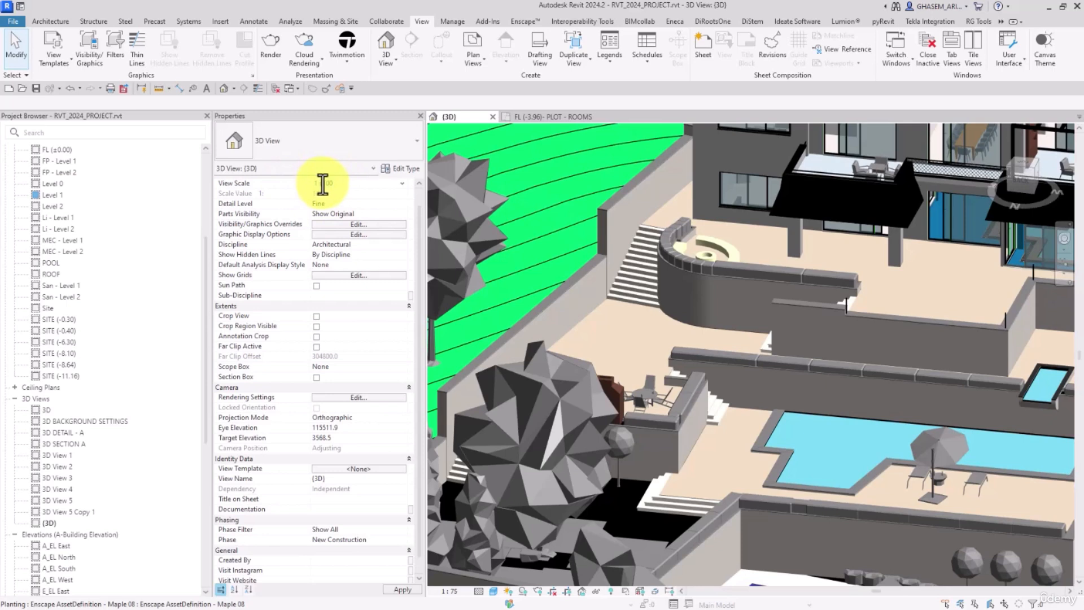
drag(322, 183, 372, 181)
text(80)
key(Return)
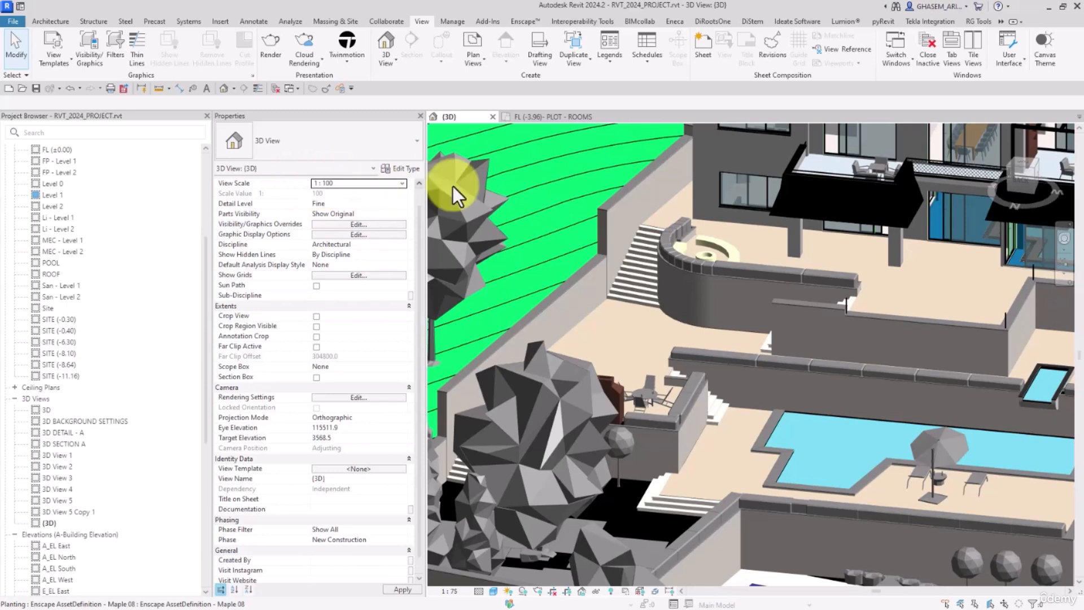
- Switch the {3D} view's scale to Custom and set its scale value to 80
click(403, 184)
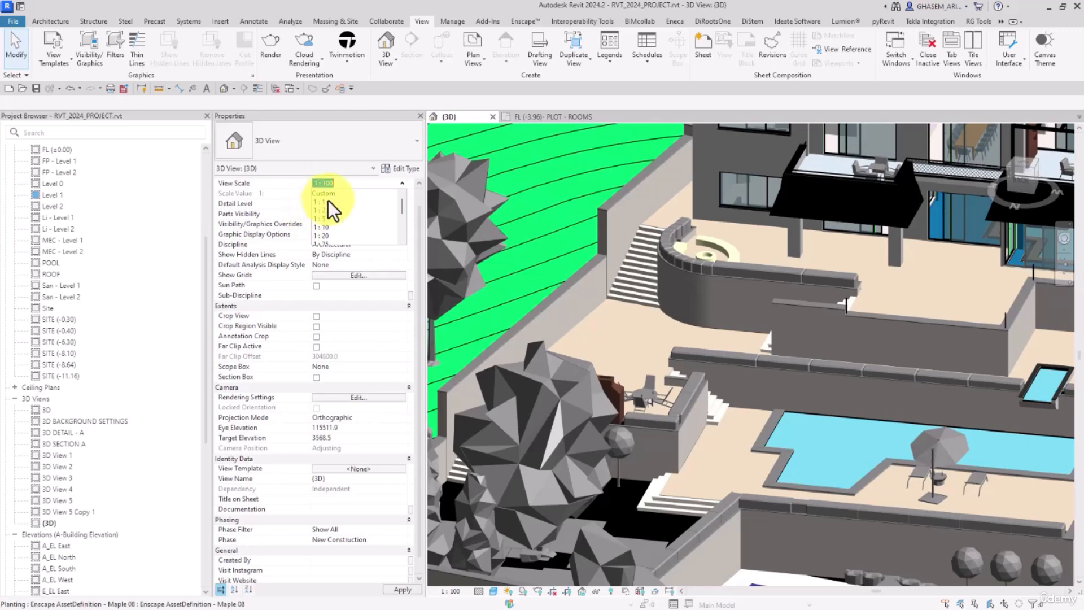
click(330, 195)
click(339, 194)
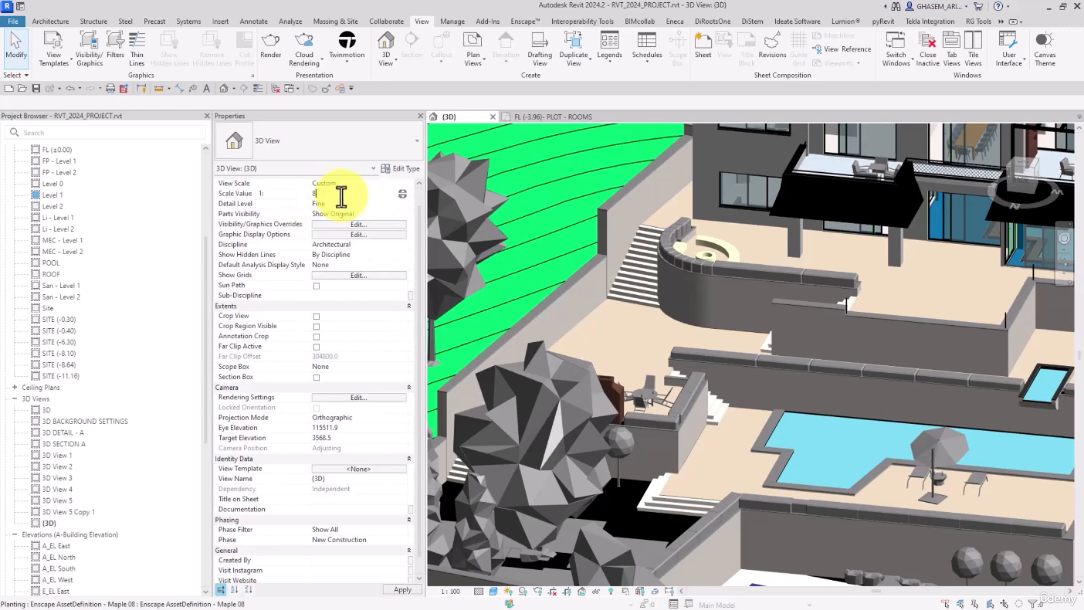
text(80)
key(Return)
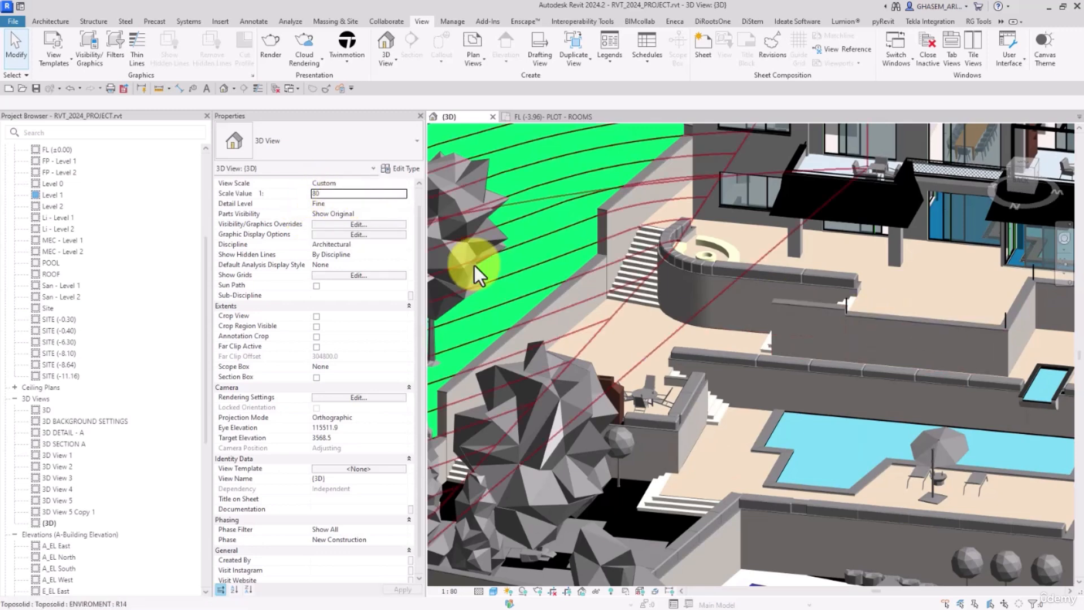
- Set the {3D} view's scale value to 100
click(355, 194)
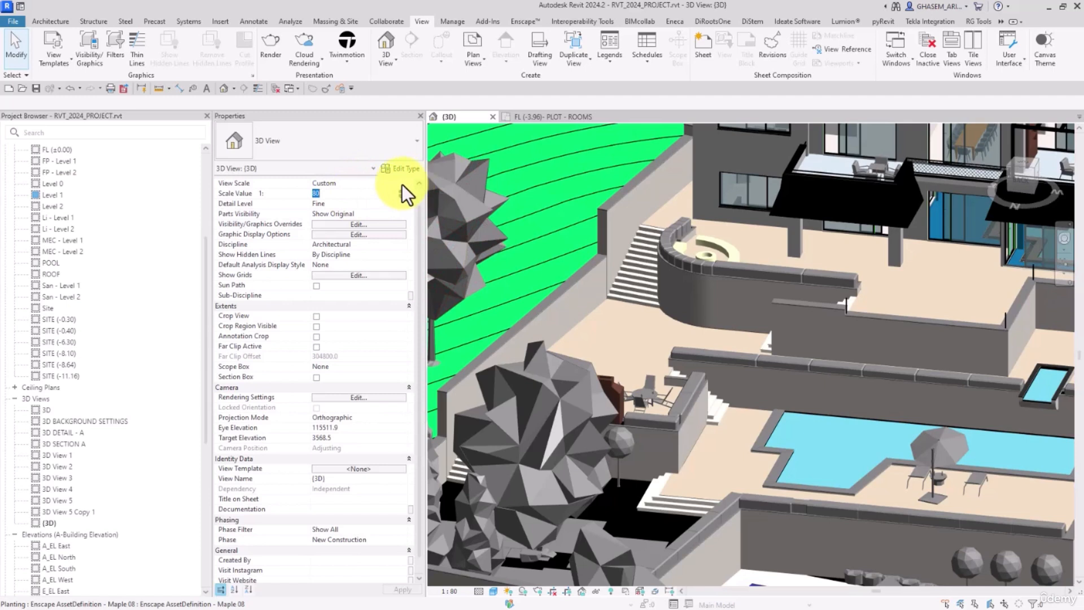
text(100)
key(Return)
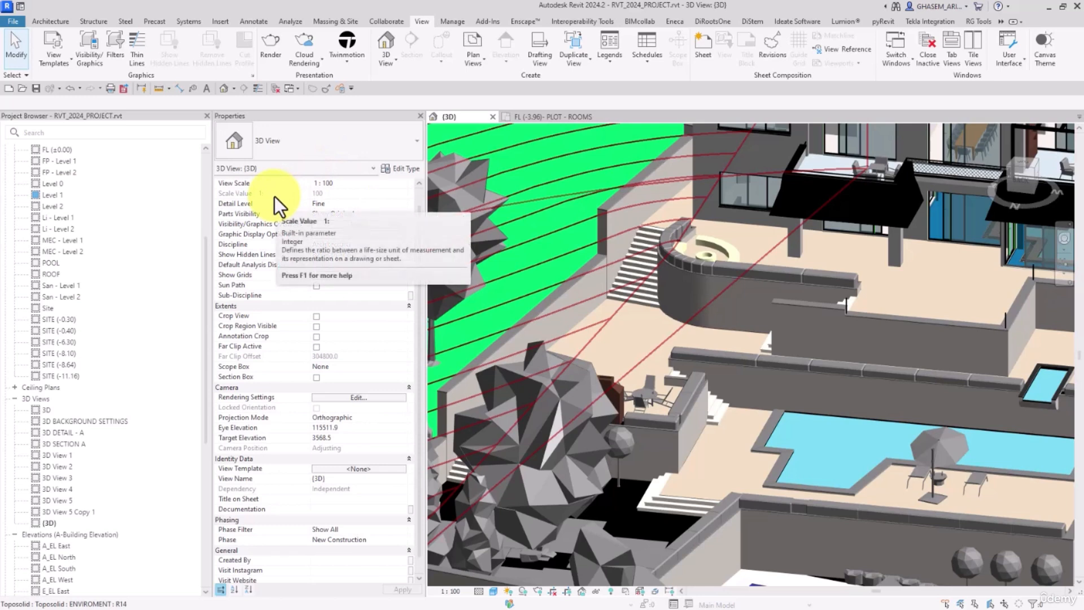
- Examine the detail level options available for the {3D} view without changing the setting
click(382, 213)
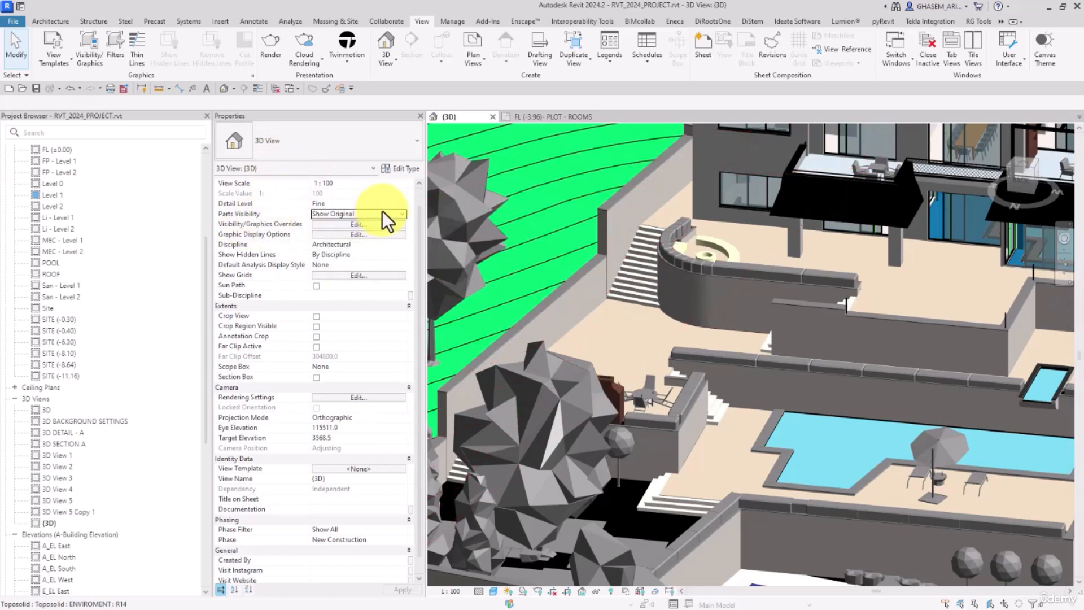
click(388, 205)
click(402, 204)
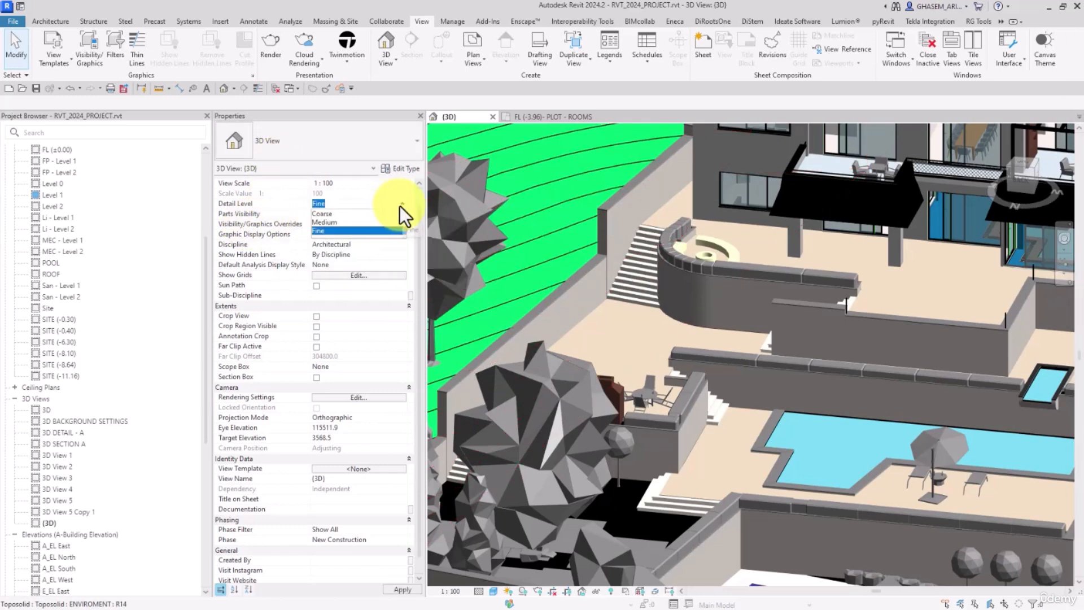
click(400, 206)
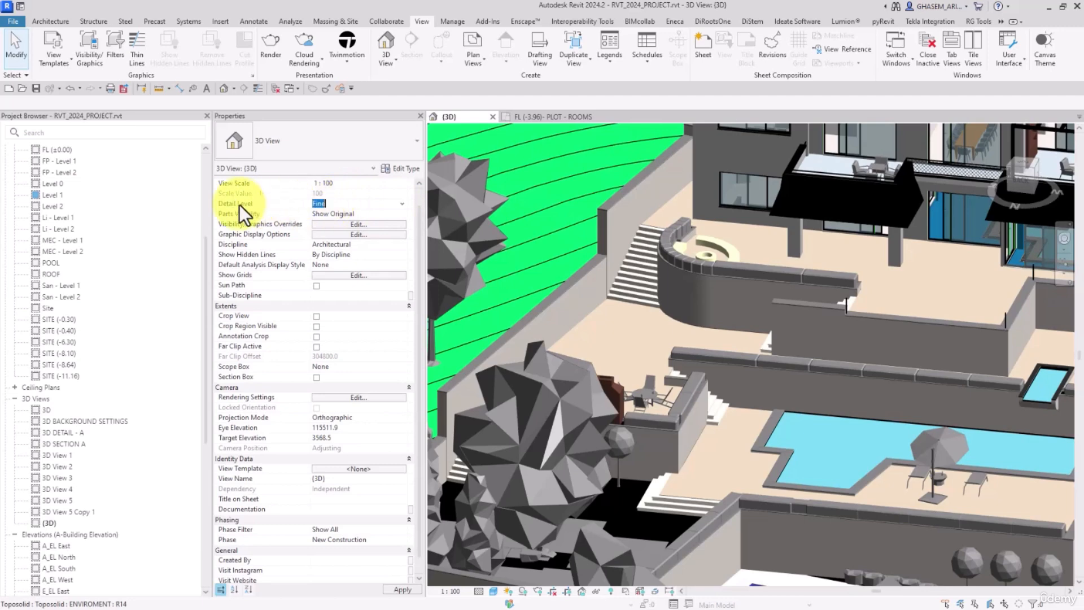
scroll(746, 240, down, 8)
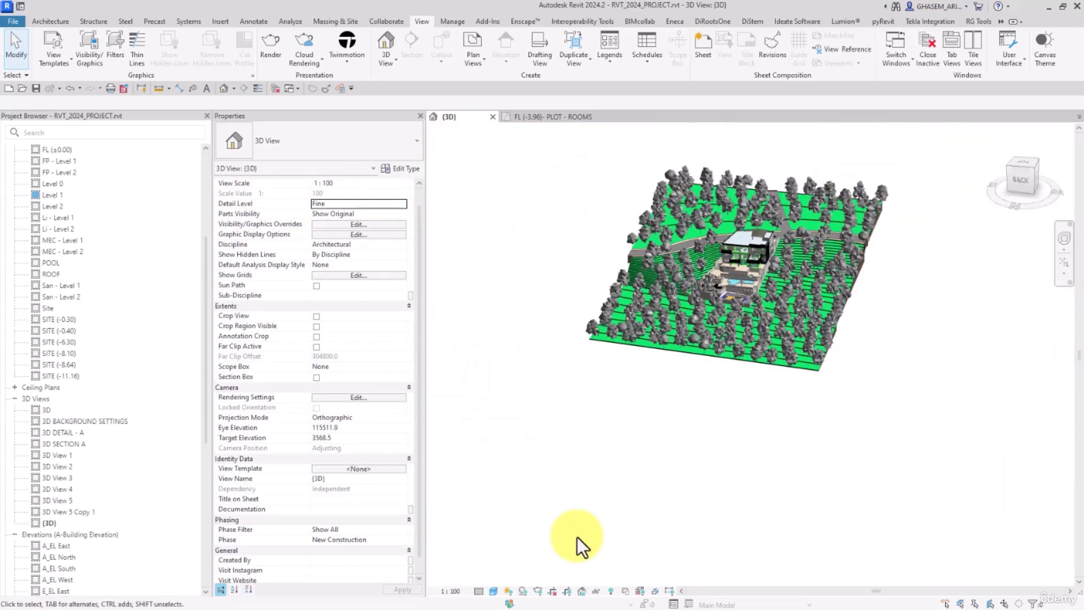
- Check the {3D} view's Parts Visibility property and look up the description of the Create Parts tool
click(482, 591)
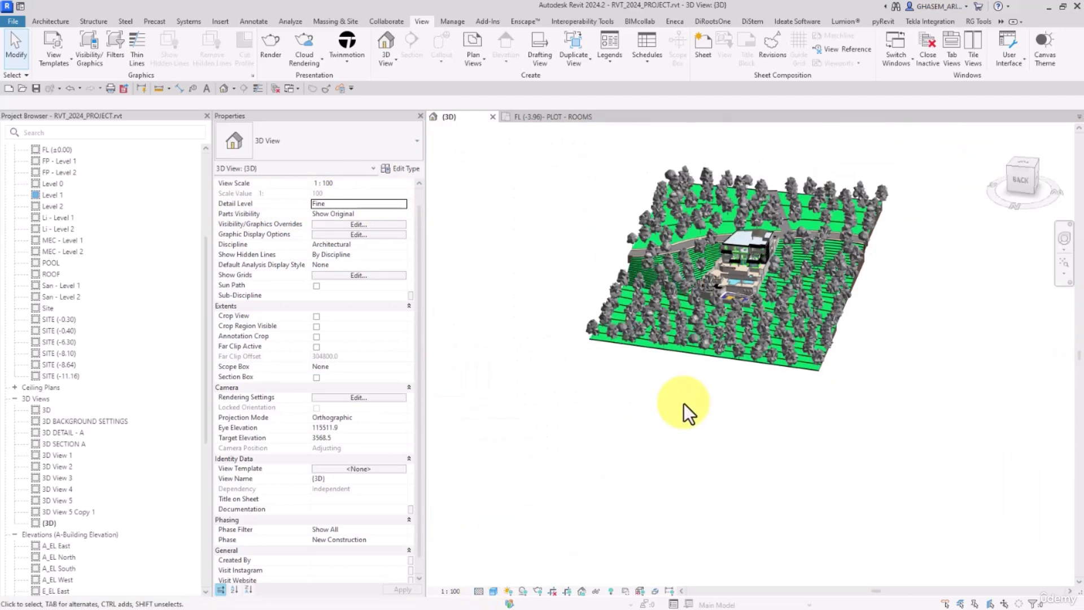
scroll(686, 398, up, 8)
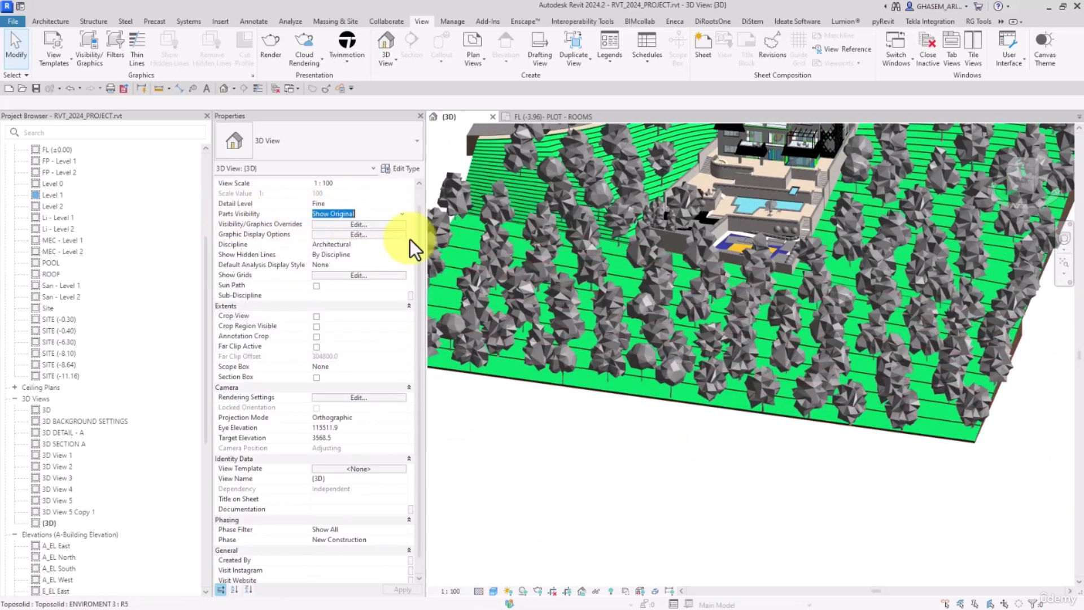
click(1003, 22)
click(1005, 33)
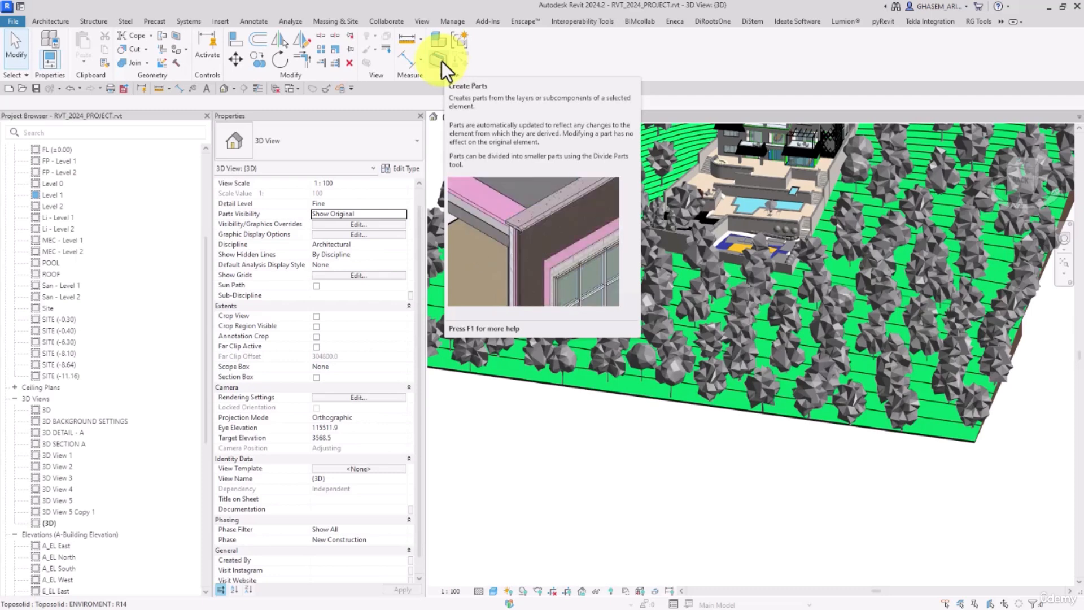
- Isolate the AR-WALL- Facade wall and its glass door beside the entrance gate with a selection box in the {3D} view
middle_drag(674, 460, 663, 477)
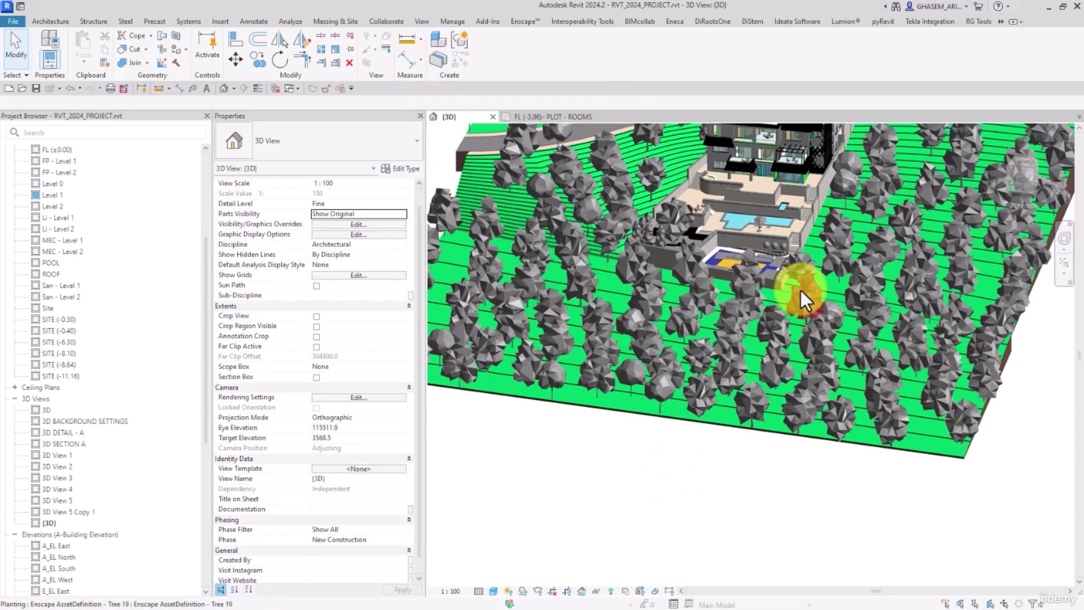
scroll(724, 181, up, 5)
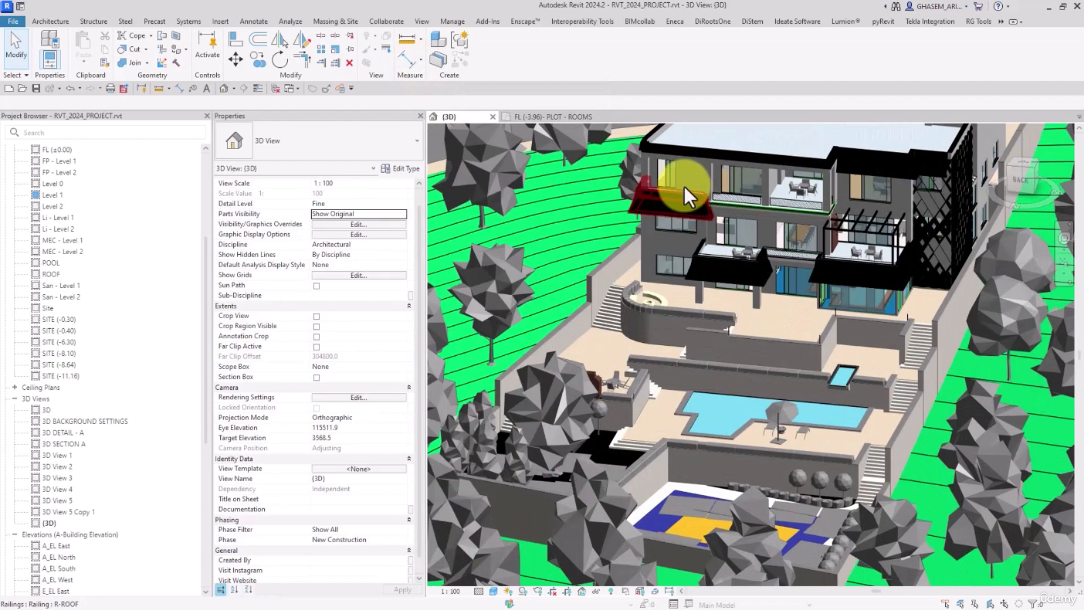
shift+middle_drag(892, 346, 802, 362)
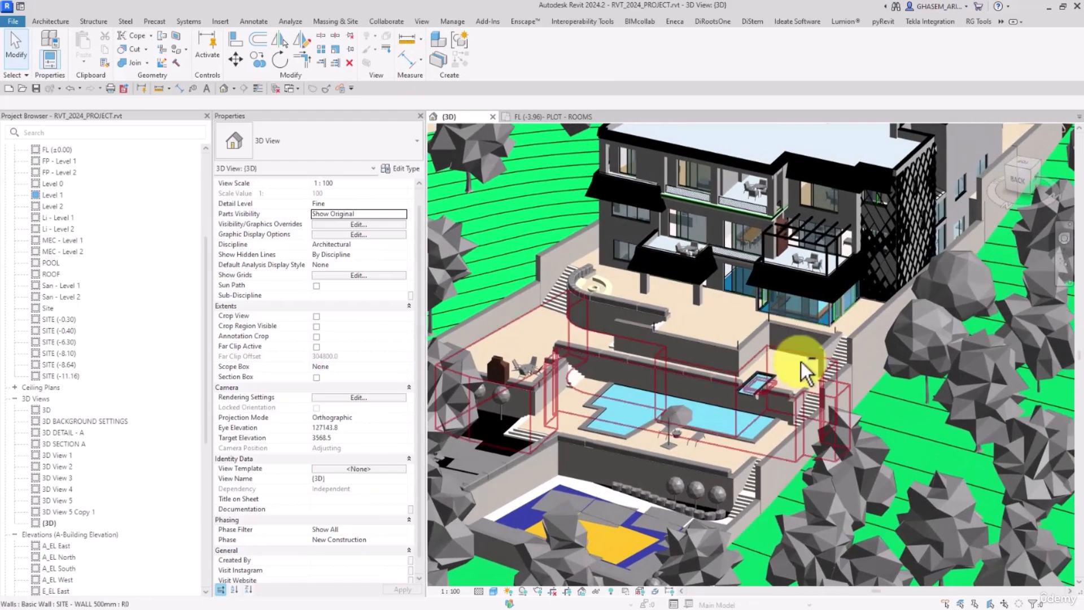
scroll(809, 404, up, 3)
middle_drag(815, 420, 822, 404)
scroll(825, 363, down, 4)
middle_drag(826, 339, 448, 307)
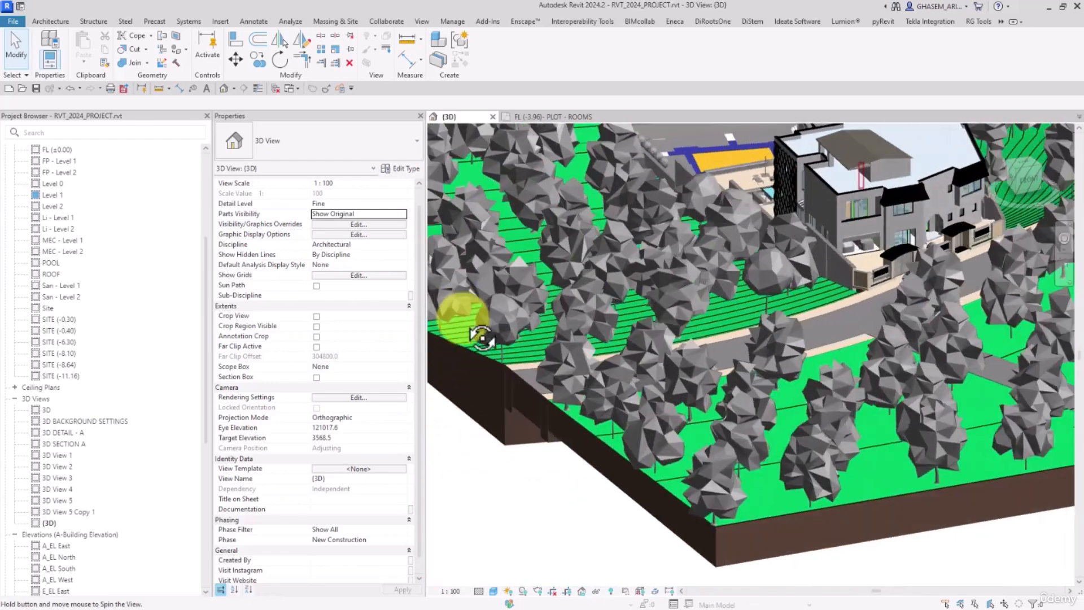
scroll(816, 363, up, 8)
scroll(834, 282, down, 2)
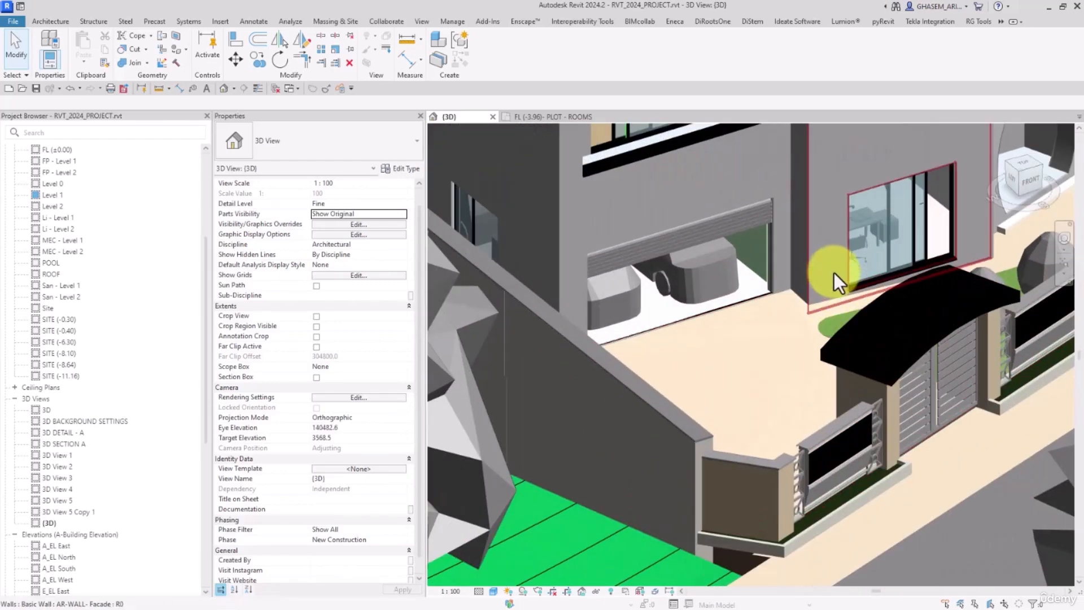
click(834, 272)
scroll(898, 272, up, 2)
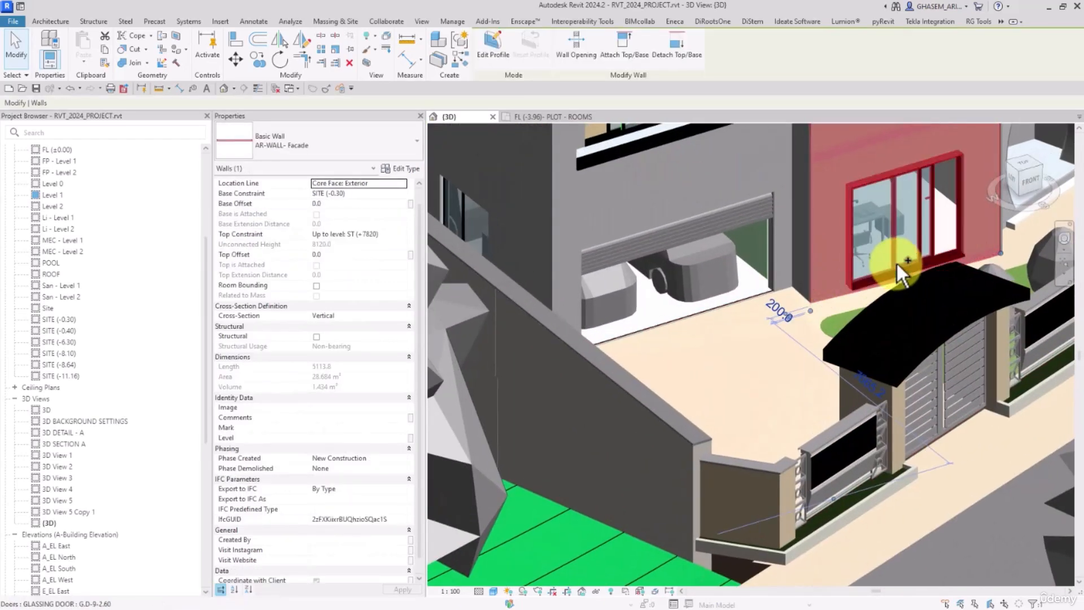
ctrl+click(896, 261)
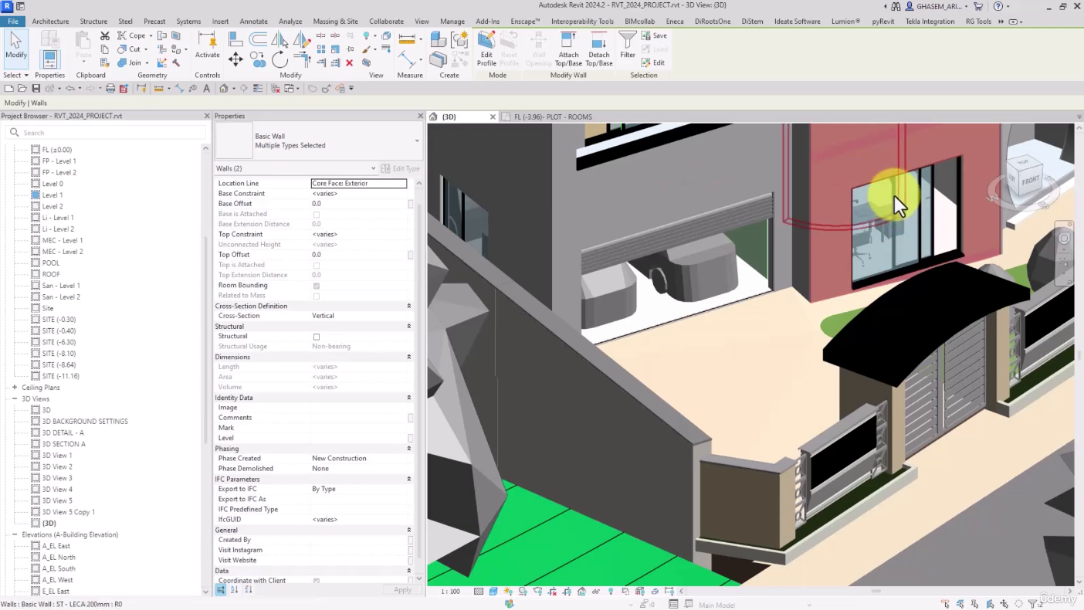
ctrl+click(918, 199)
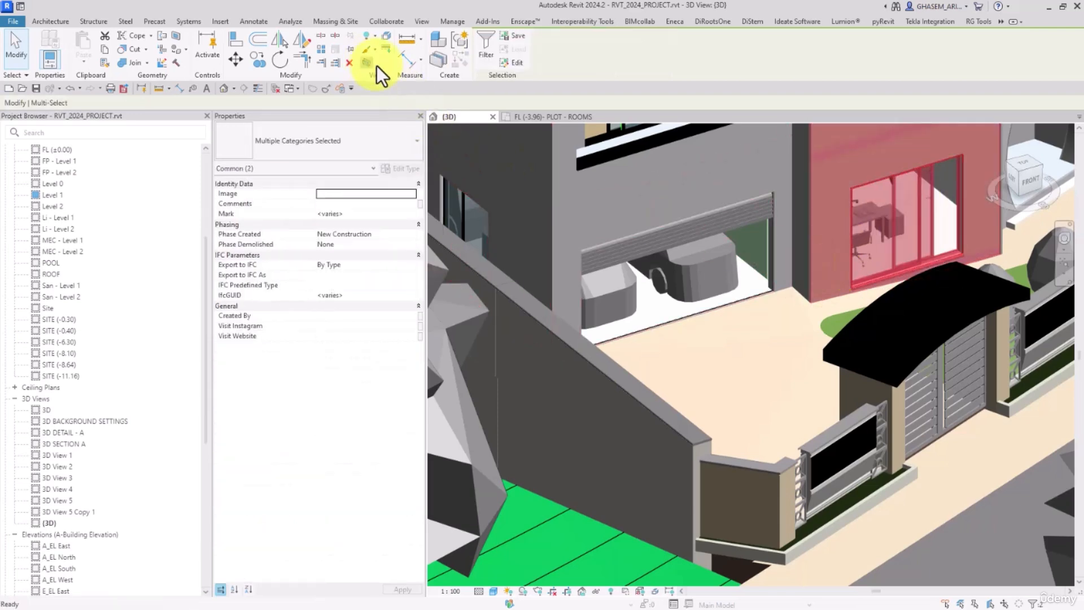
key(h)
key(i)
click(569, 205)
- Locate the {3D} view in the project's view list and duplicate it with detailing
right_click(571, 204)
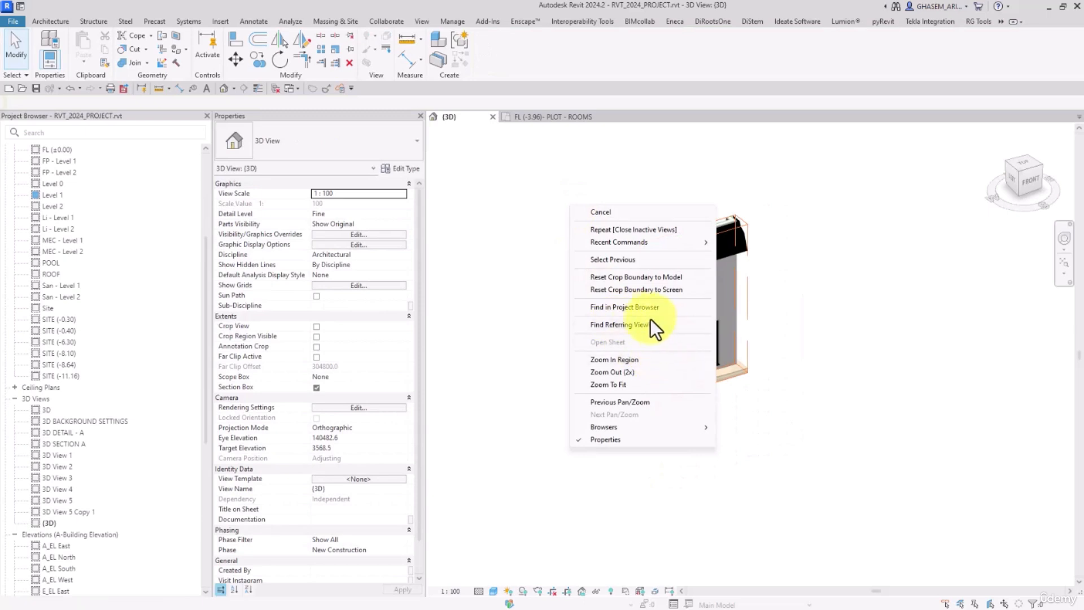
click(618, 307)
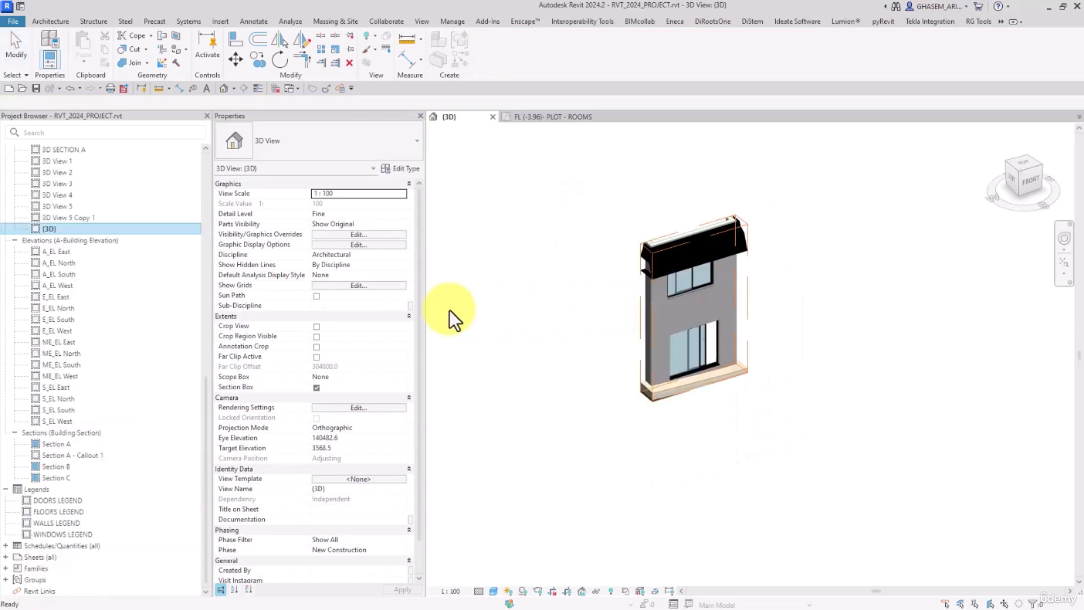
right_click(57, 228)
click(202, 377)
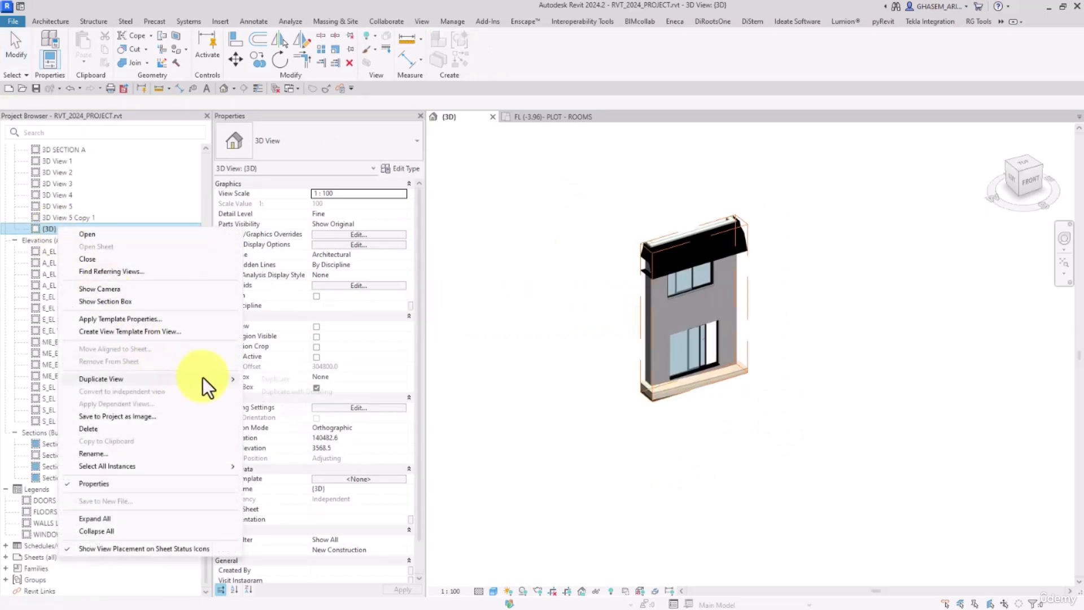
click(304, 394)
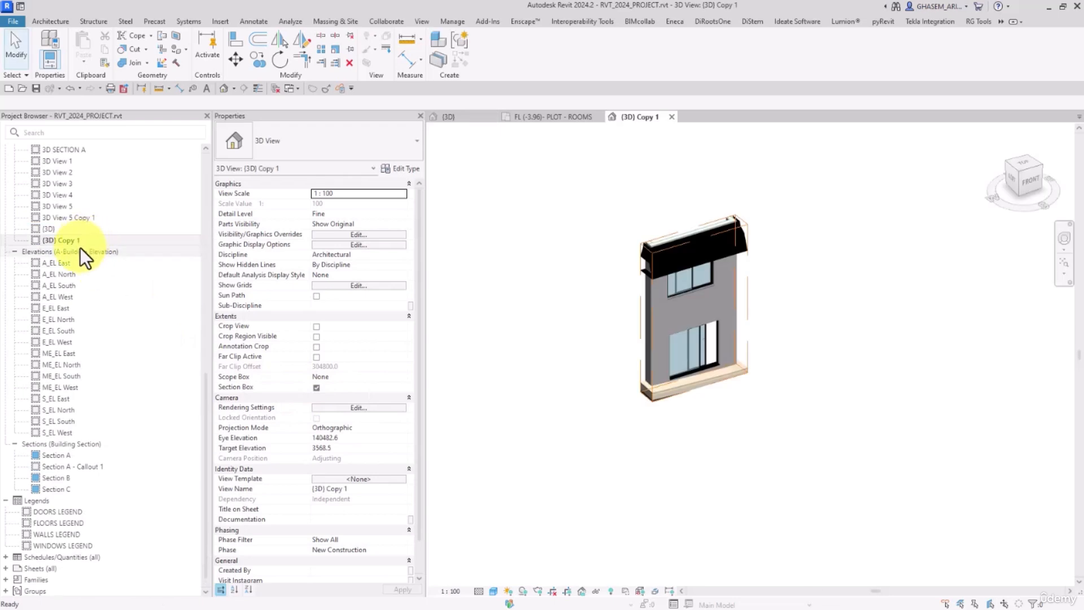
- Rename the duplicated 3D view as 3D PART
right_click(74, 242)
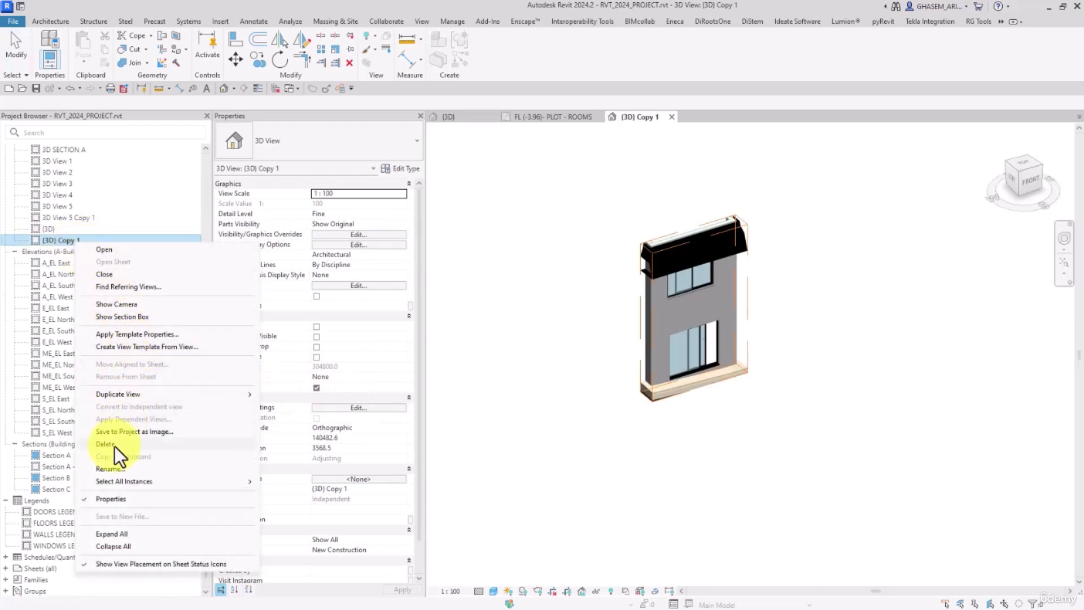
click(114, 469)
text(3)
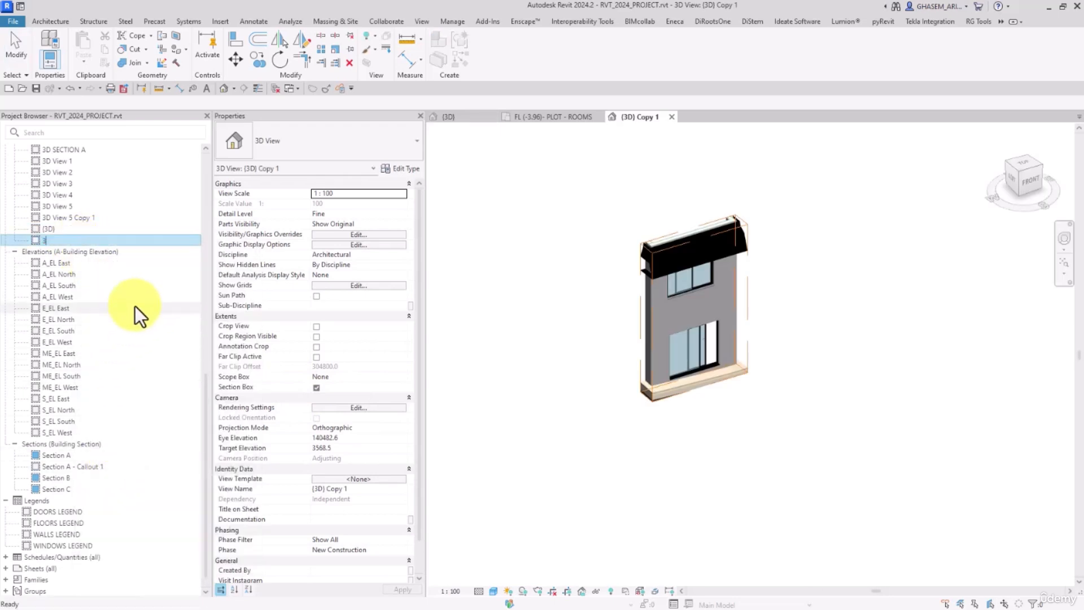
text(D PART)
key(Return)
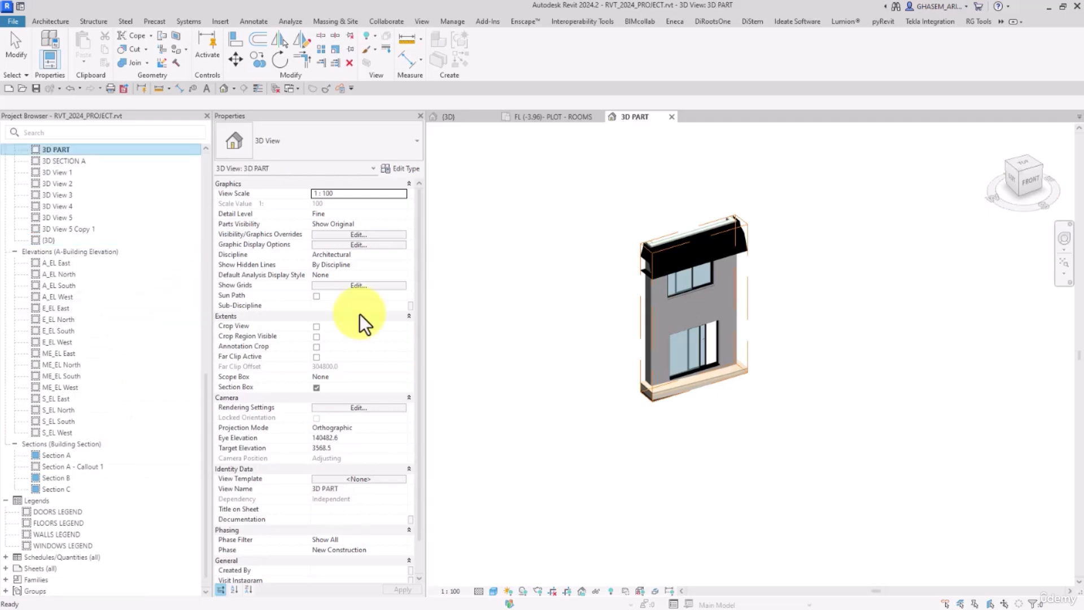
- Examine the section box and cut rooms from behind in the 3D PART view, checking the living room floor finish and kitchen wall
scroll(751, 403, up, 2)
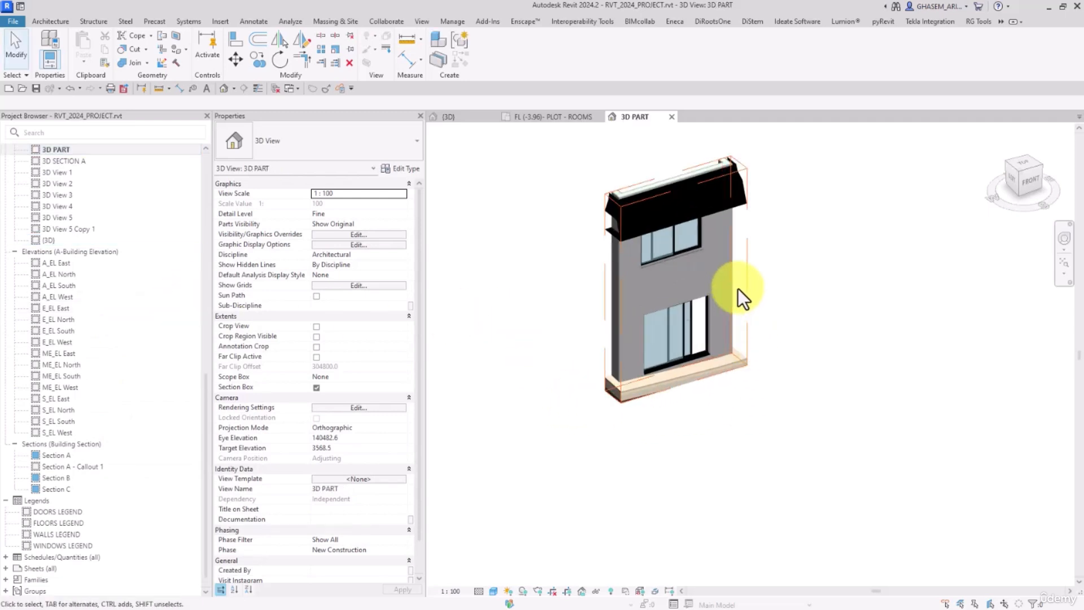
click(750, 288)
shift+middle_drag(754, 305, 835, 251)
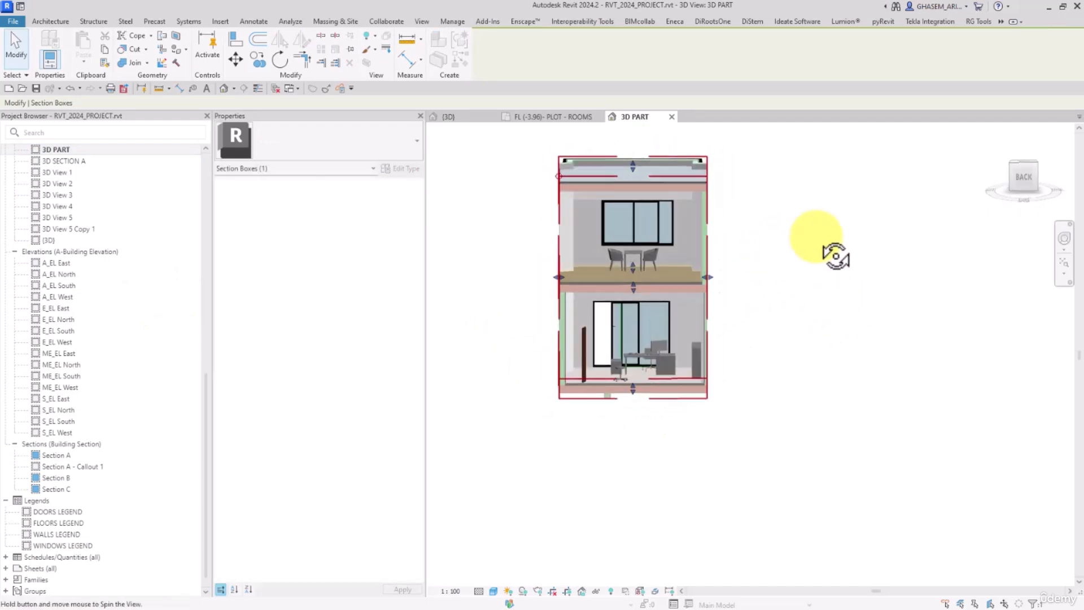
click(763, 283)
scroll(717, 375, up, 4)
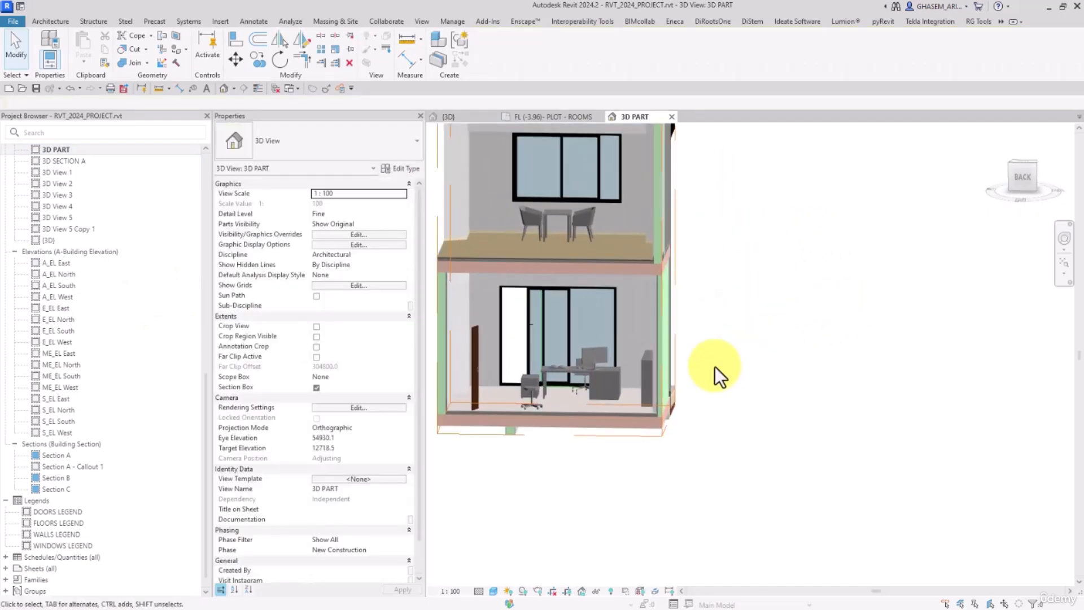
click(685, 391)
shift+middle_drag(685, 392, 787, 331)
scroll(842, 292, up, 5)
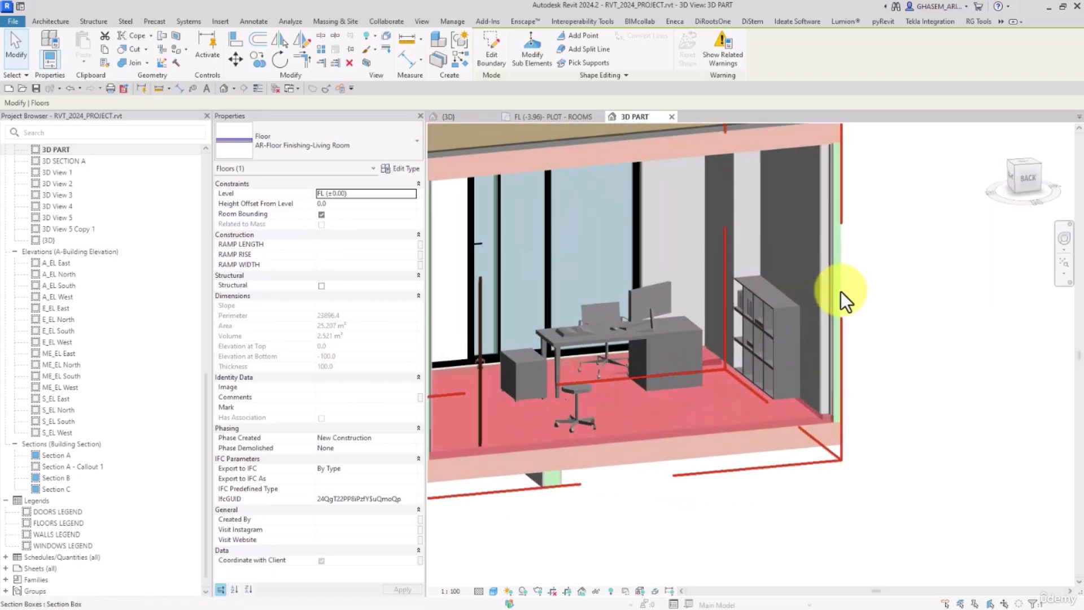
click(903, 364)
scroll(818, 356, down, 4)
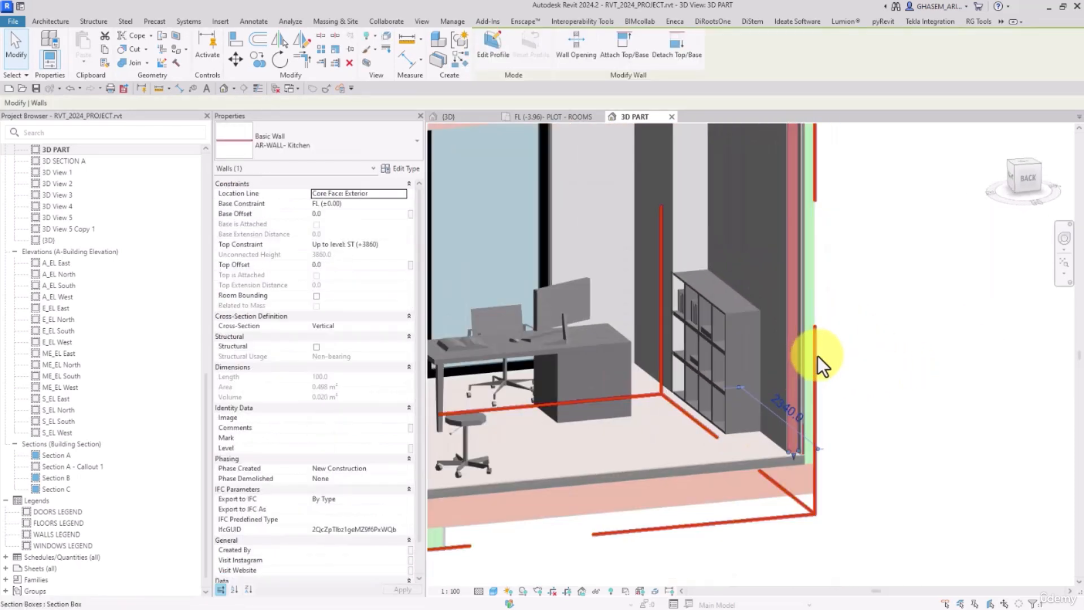
- Create parts from the AR-Floor Finishing-Living Room floor in the lower room
shift+middle_drag(871, 336, 702, 472)
click(552, 310)
click(601, 461)
scroll(706, 472, up, 5)
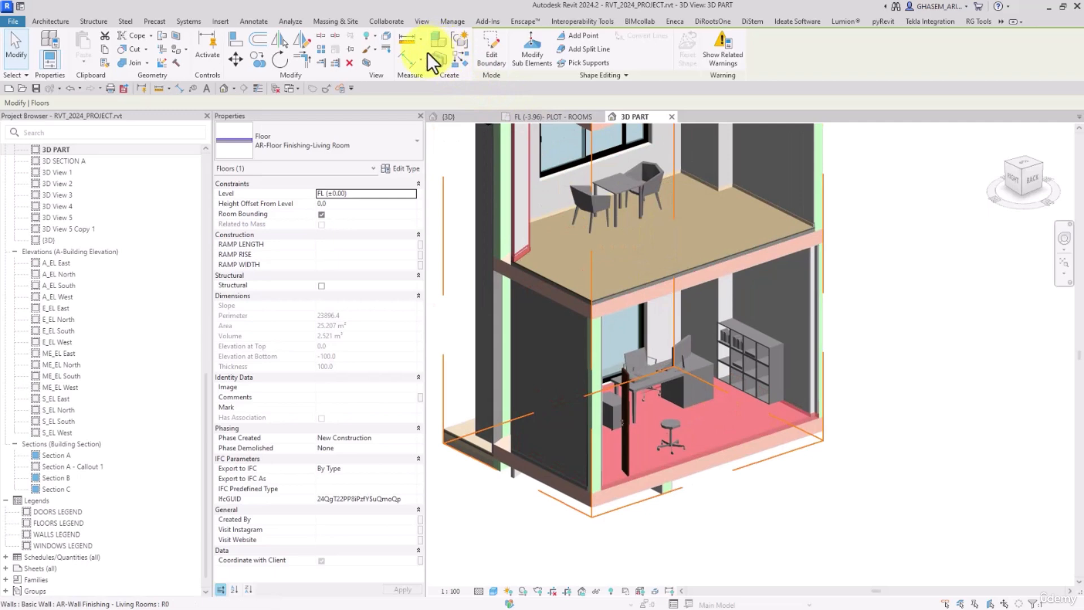
scroll(663, 353, up, 5)
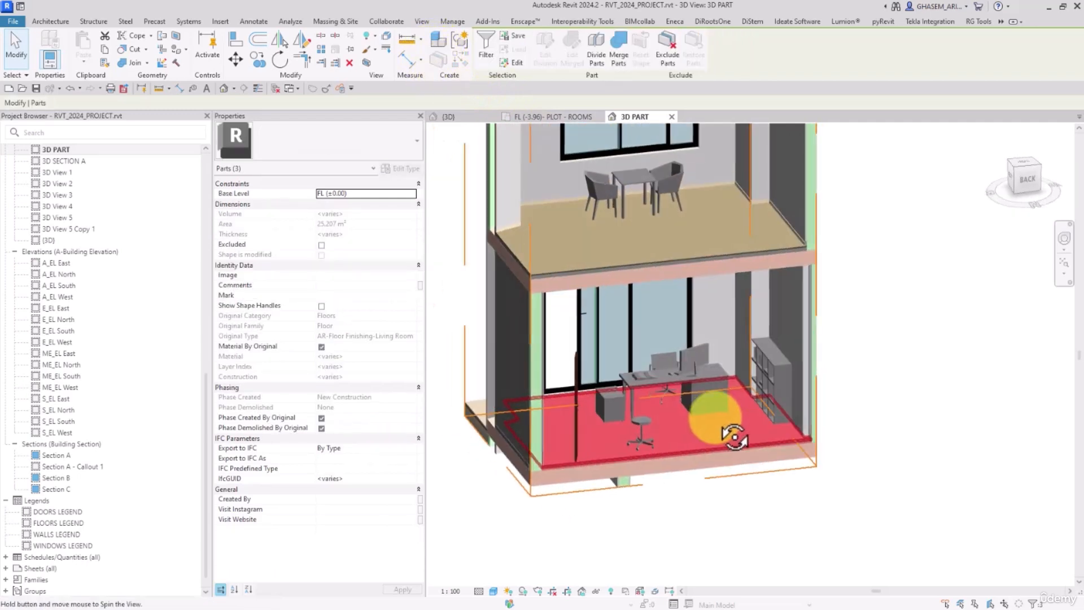
- Inspect the living room floor's finish and core layer parts individually at the cut corner of the room
click(675, 534)
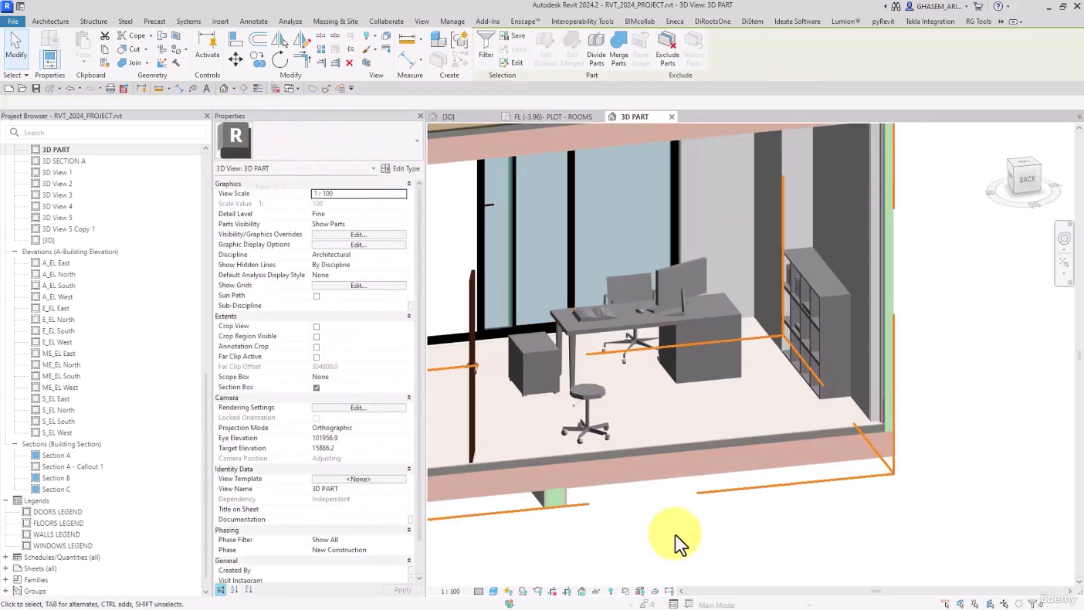
click(665, 409)
scroll(573, 432, up, 3)
scroll(573, 423, up, 4)
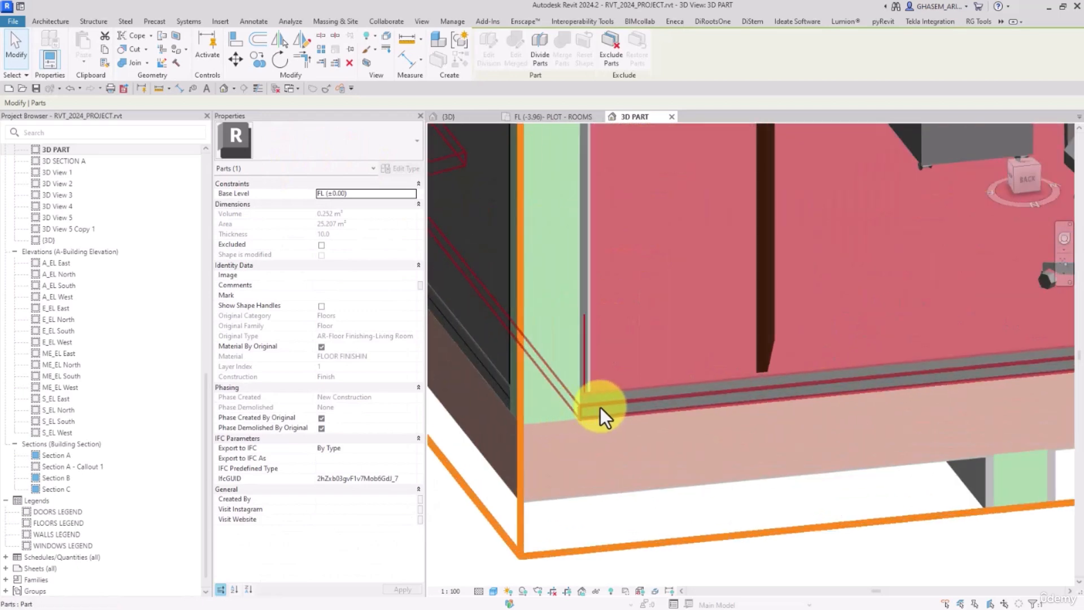
click(601, 416)
click(599, 416)
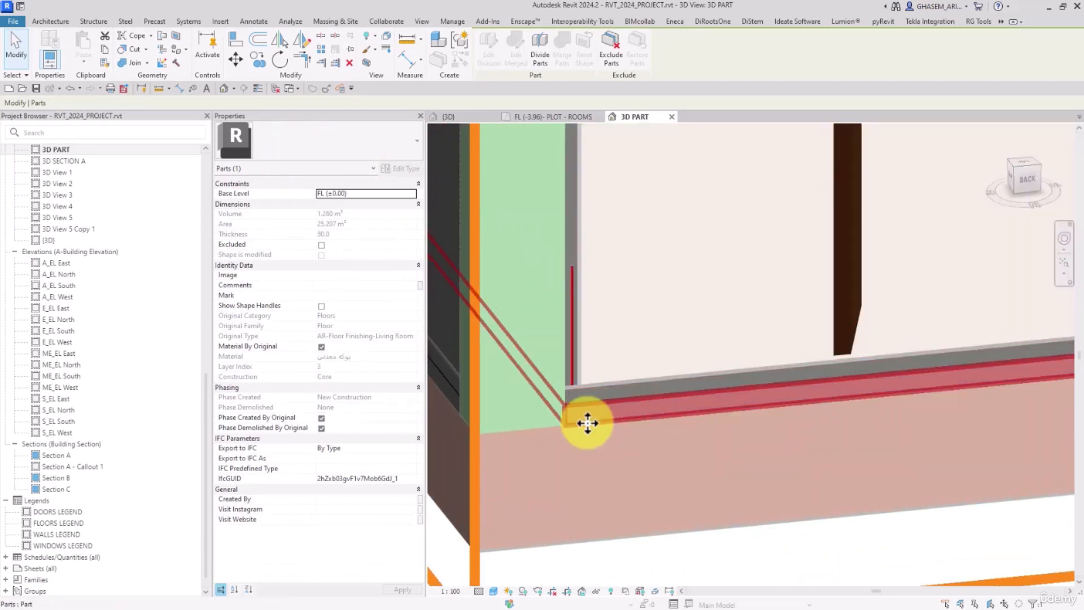
scroll(632, 475, down, 3)
middle_drag(668, 548, 671, 457)
click(631, 547)
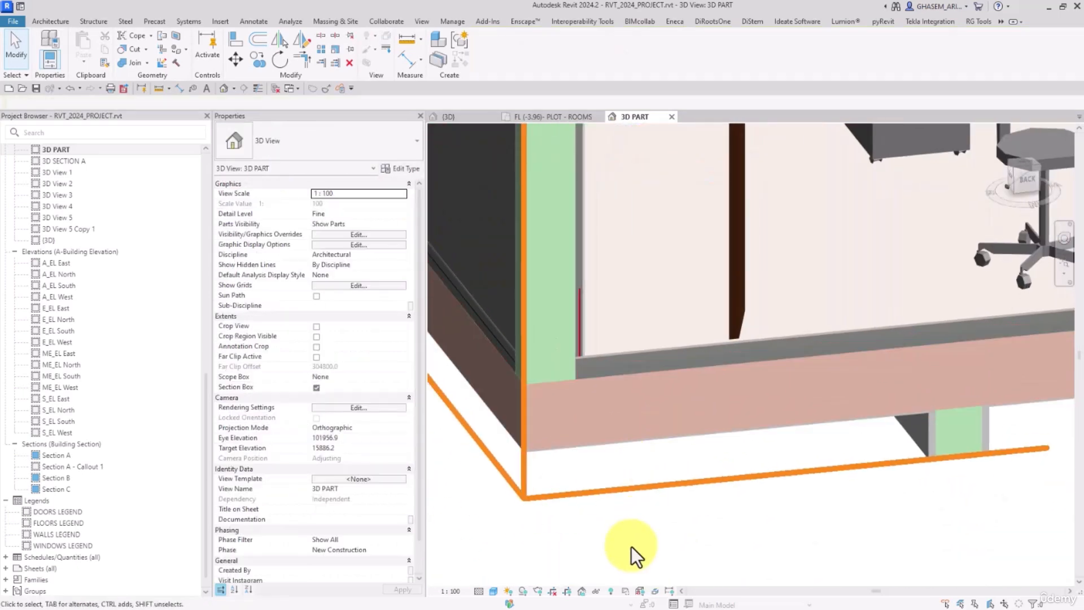
- Turn on Show Edges for the Shaded style in the 3D PART view's graphic display options
click(493, 591)
click(507, 509)
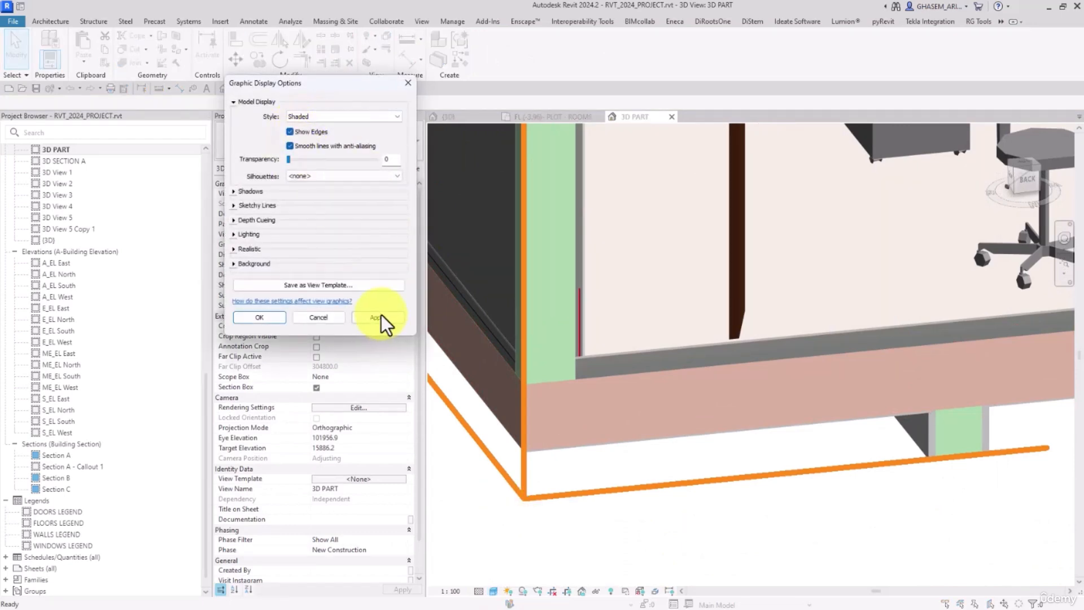
click(380, 318)
click(261, 318)
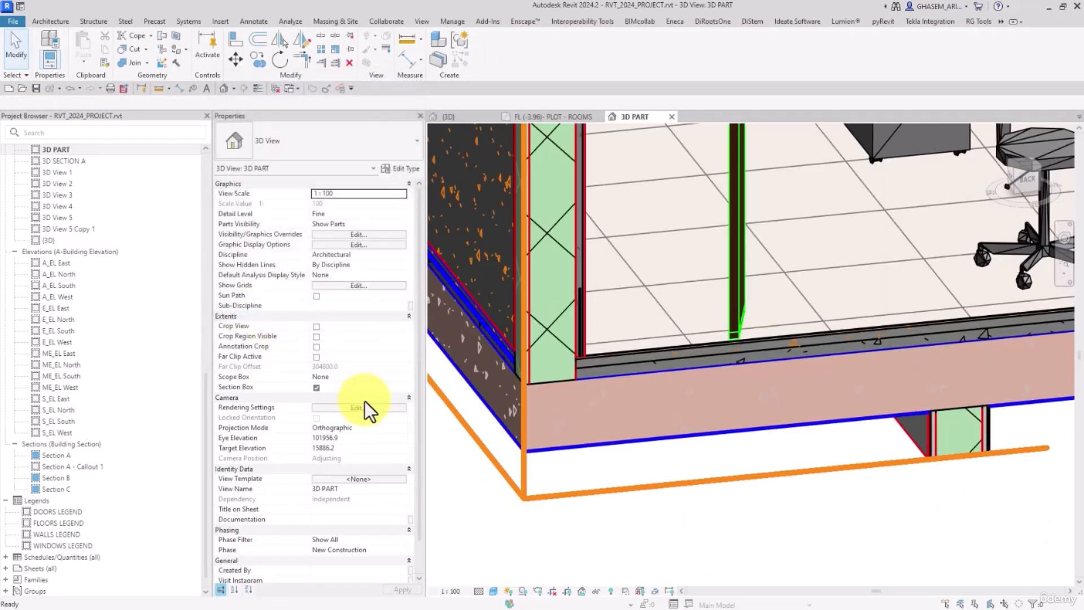
- Set the 3D PART view's scale to 1 : 10
click(365, 195)
text(10)
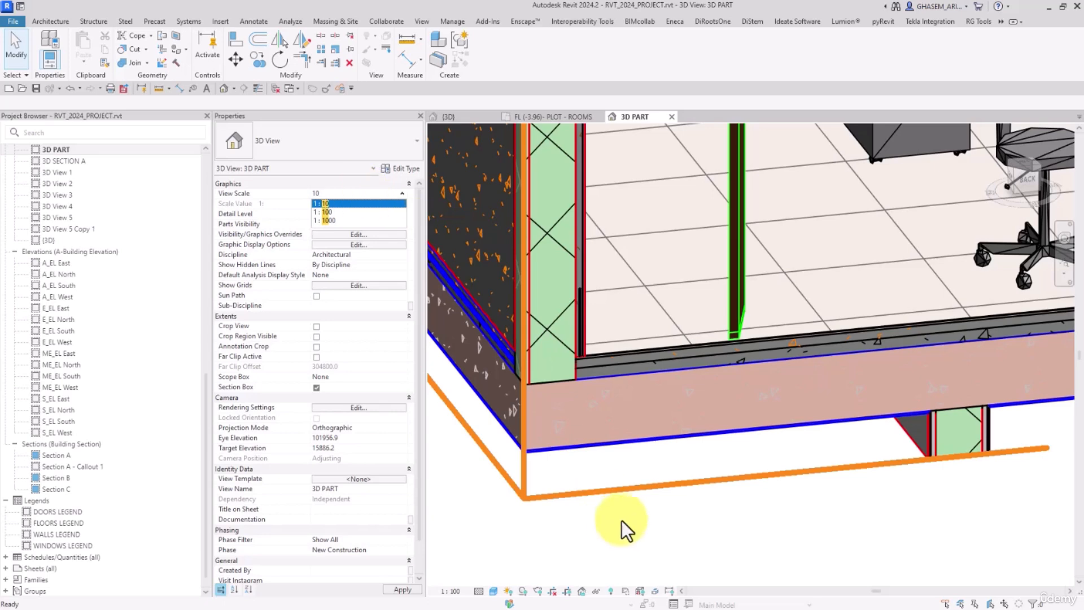
key(Return)
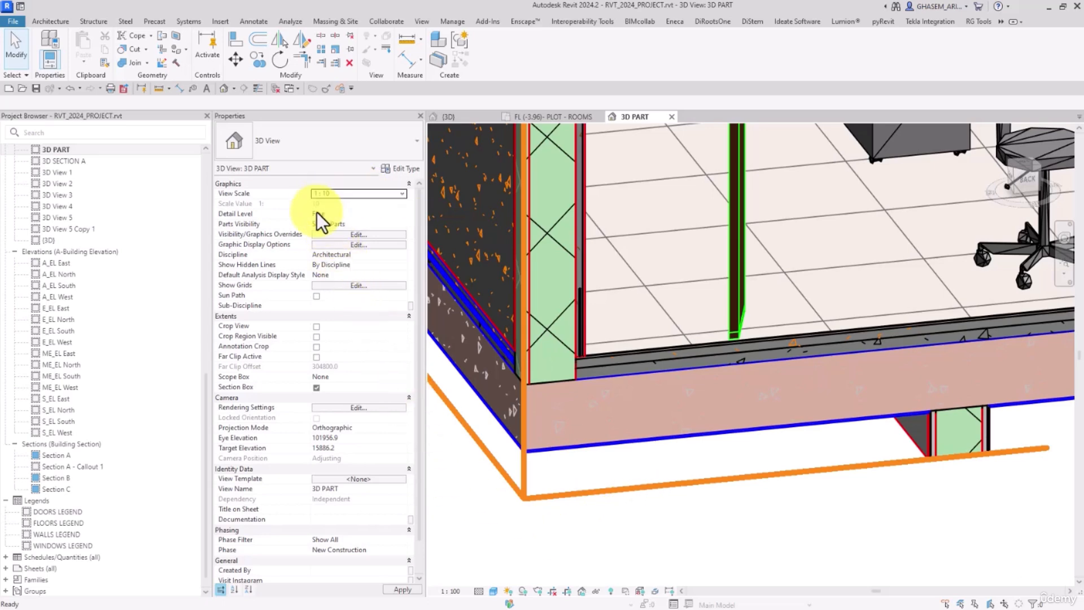
- Turn on Show Shape Handles for the finish layer part of the lower room's floor
scroll(605, 485, down, 4)
click(666, 362)
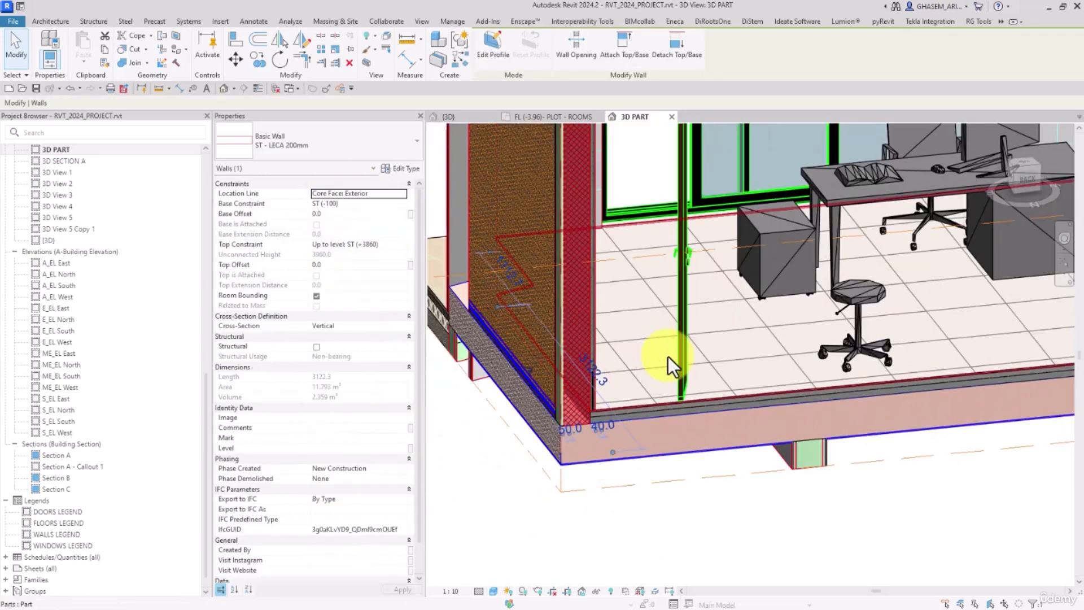
shift+middle_drag(666, 362, 459, 299)
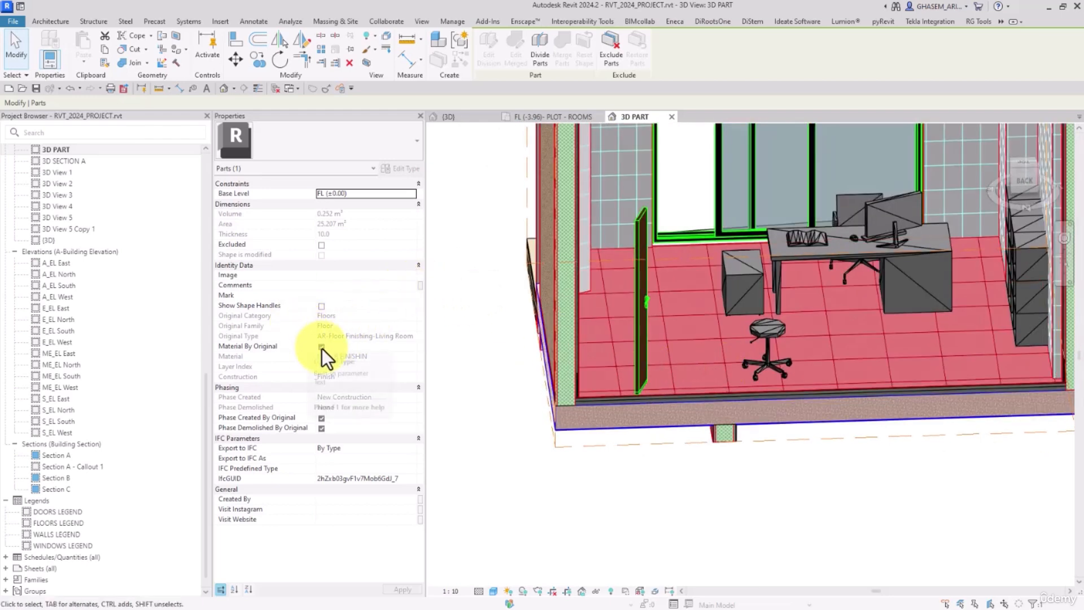
click(321, 306)
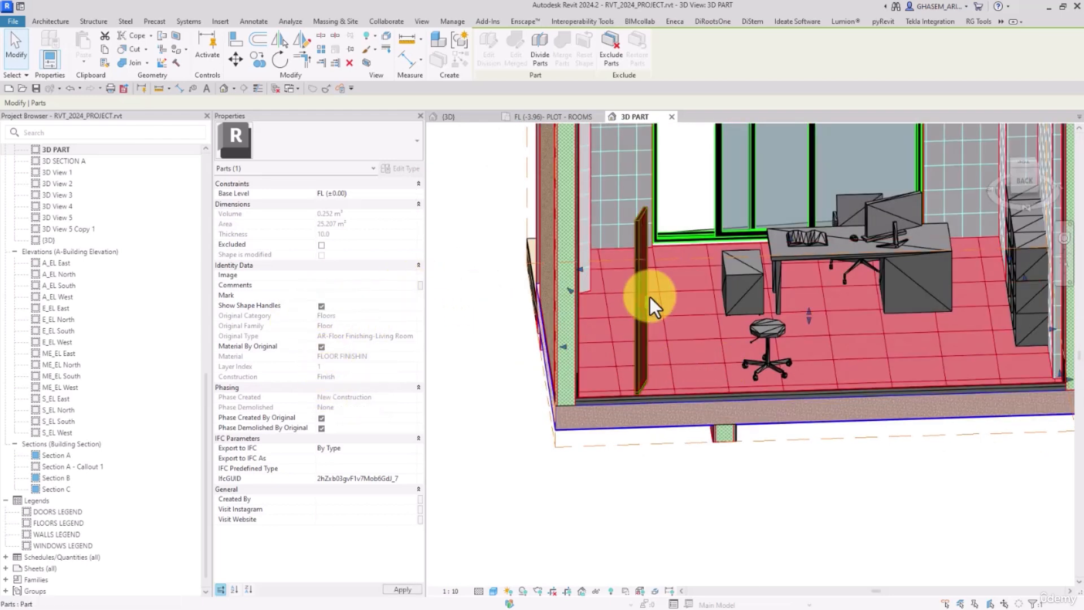
shift+middle_drag(811, 286, 900, 322)
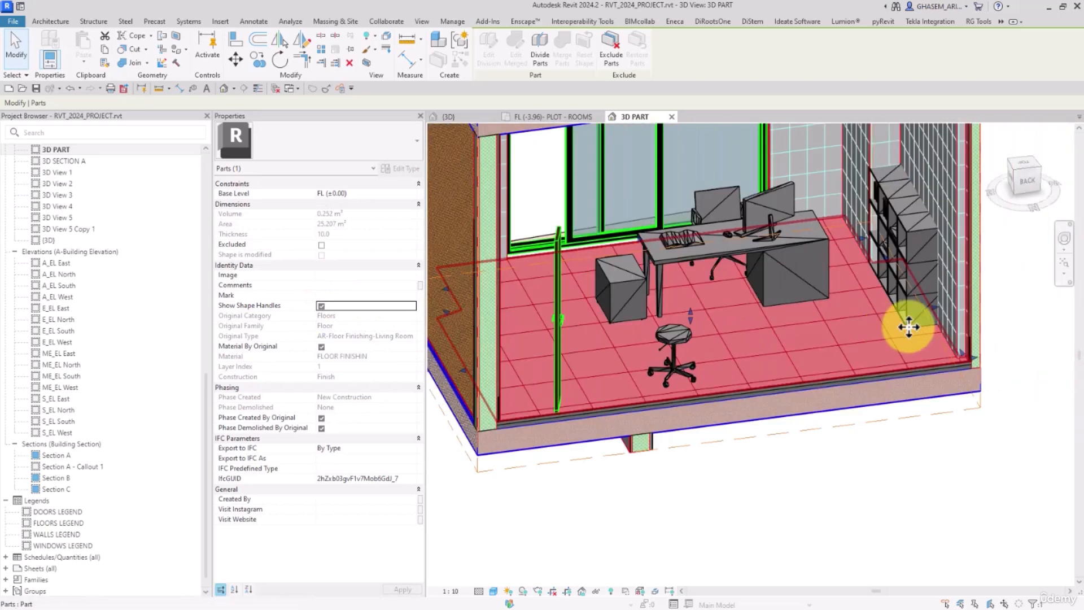
- Pull the finish part's edges beside the shelving inward by their shape handles so the cement layer is exposed there
drag(932, 310, 830, 317)
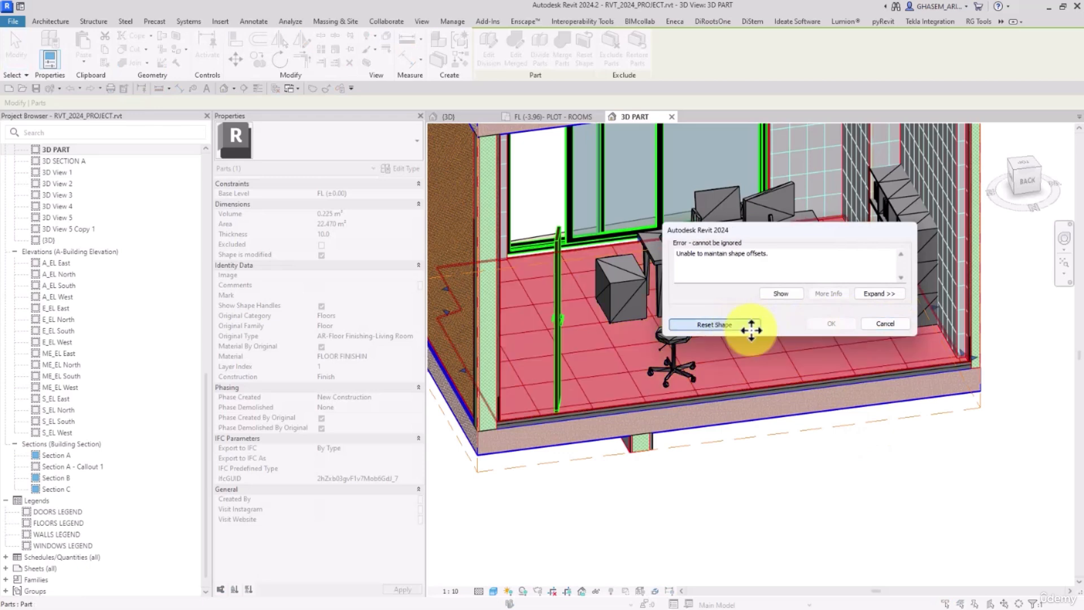
click(745, 326)
drag(872, 246, 789, 274)
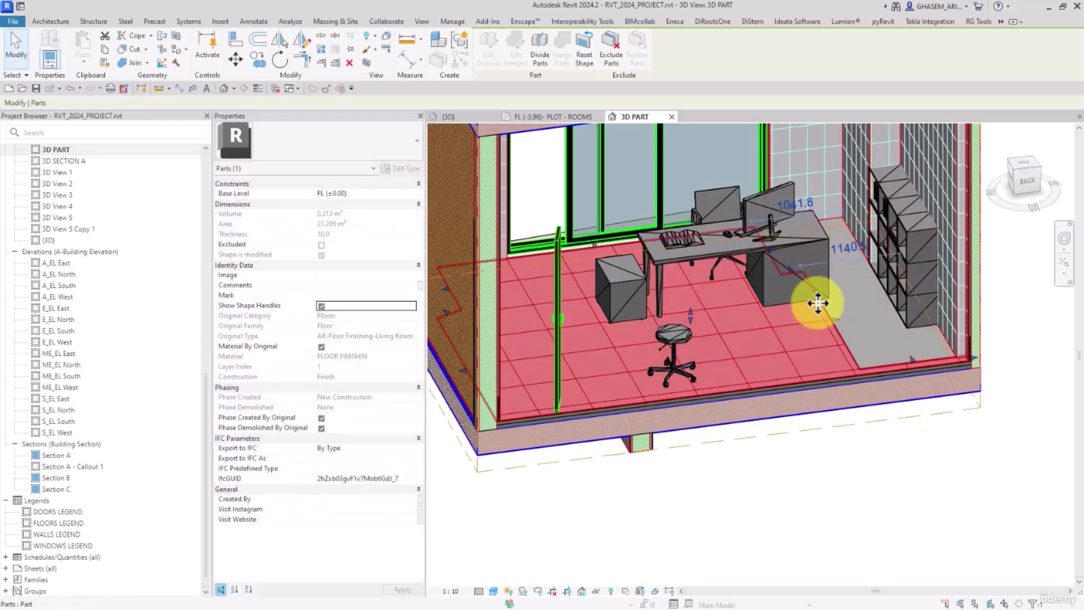
click(884, 346)
scroll(883, 346, up, 3)
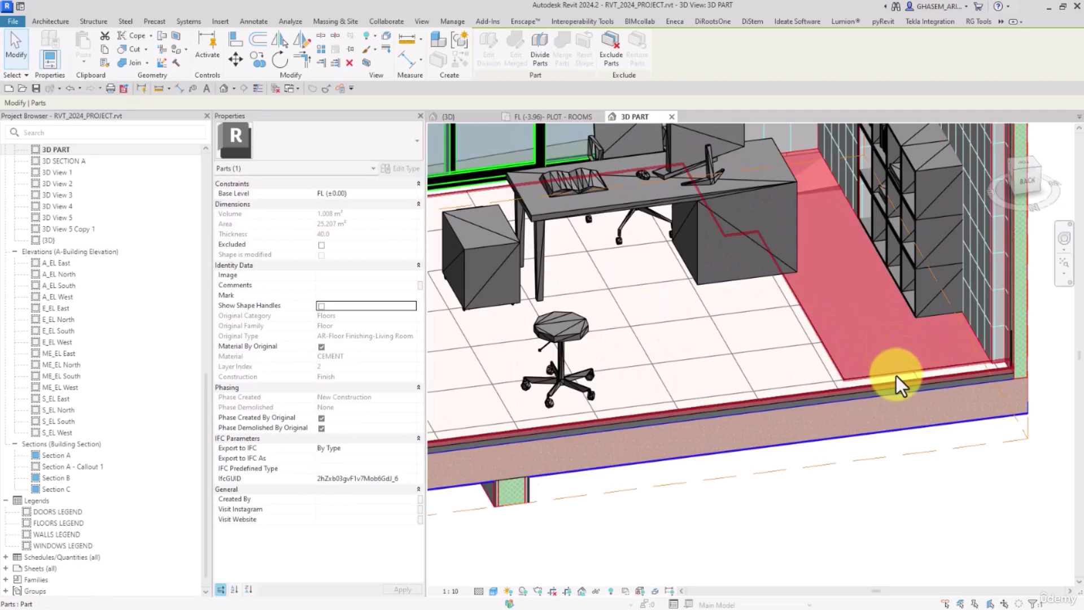
- Try to pull back the finish part's remaining strip along the open front edge of the room
click(797, 379)
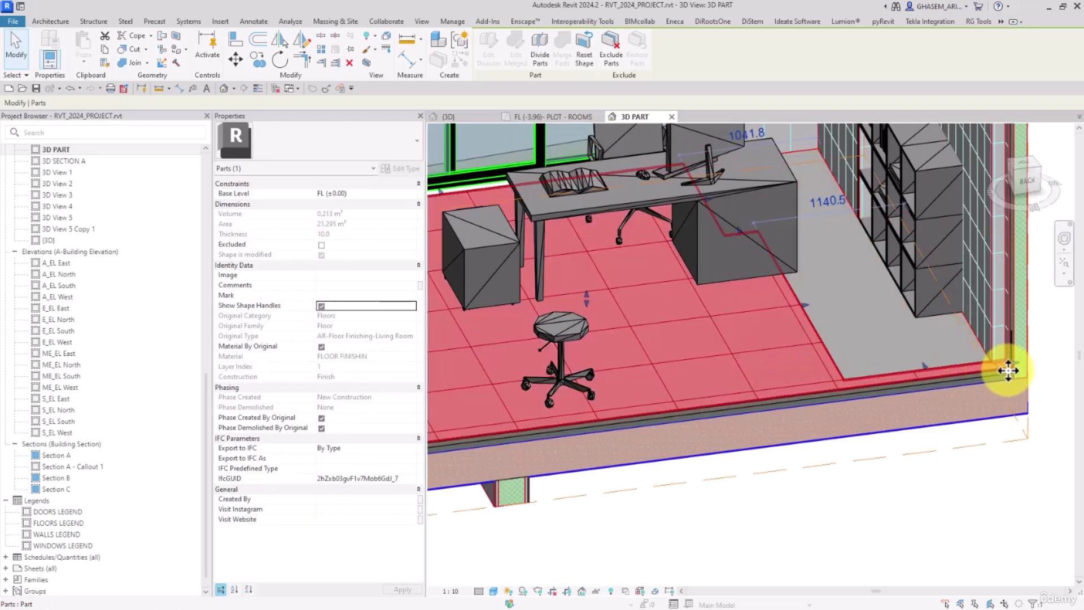
drag(772, 412, 713, 411)
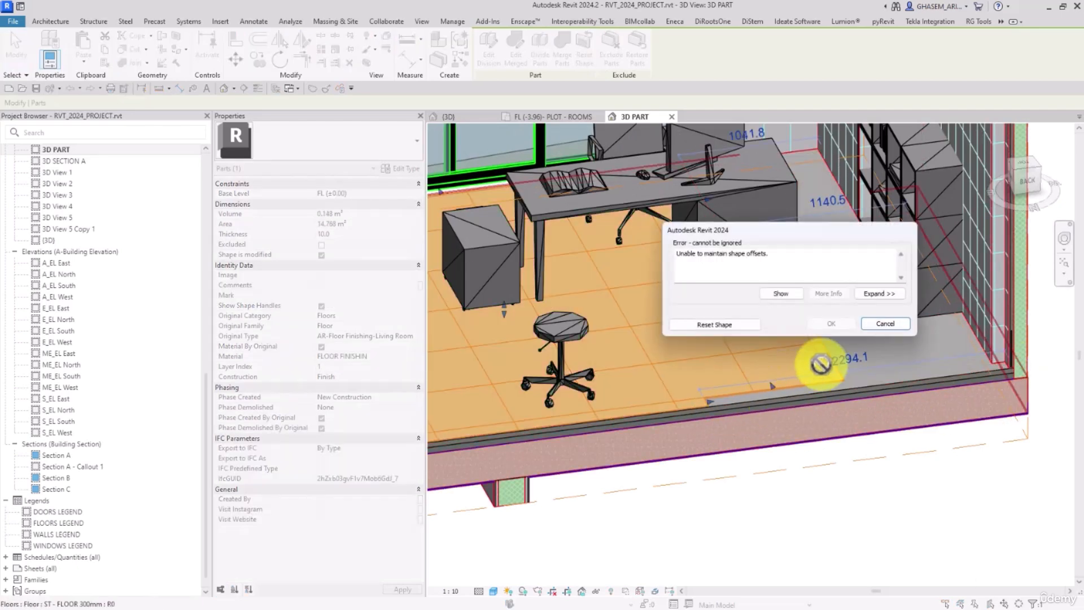
click(885, 324)
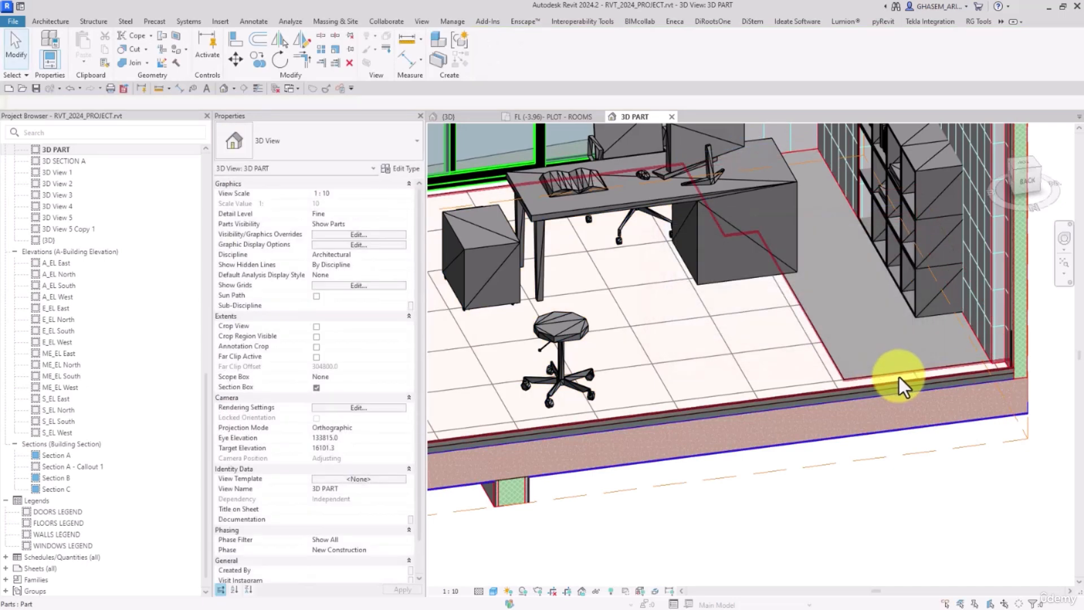
click(932, 375)
drag(966, 374, 842, 390)
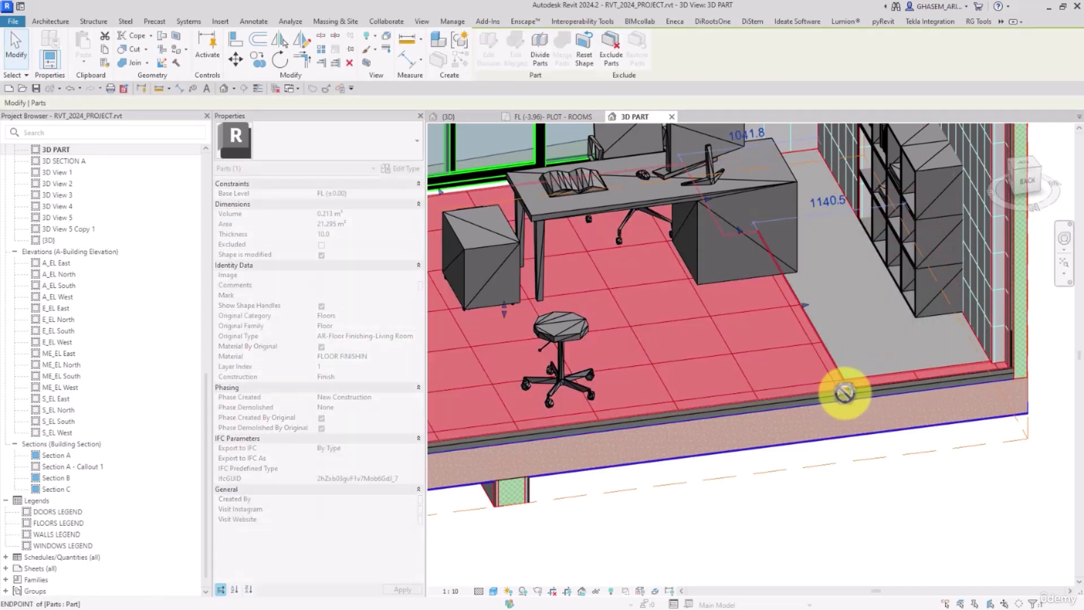
click(885, 324)
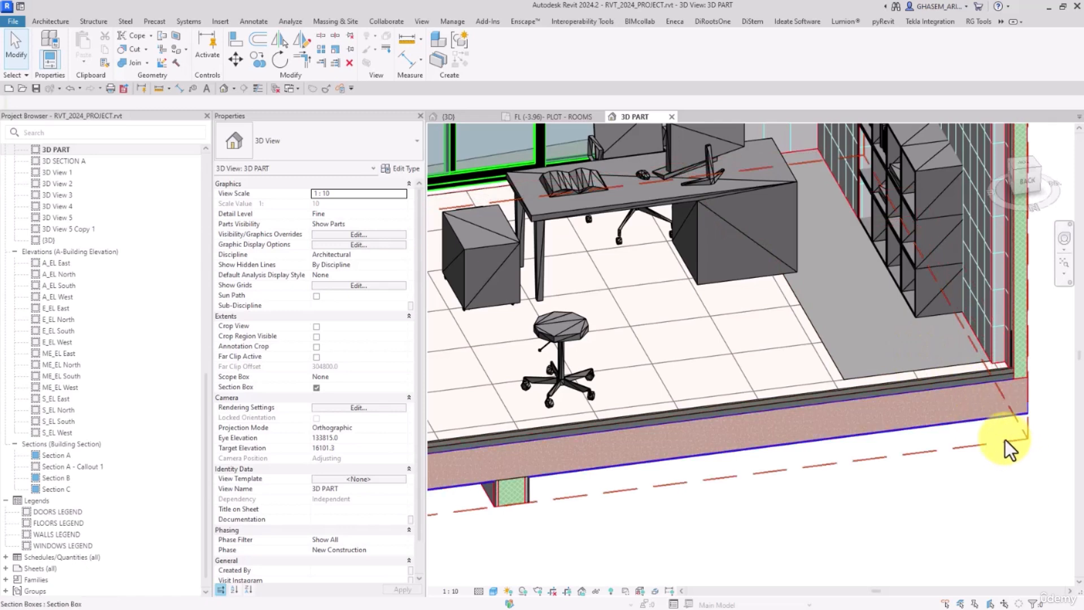
- Turn on Show Shape Handles for the cement layer part exposed beside the shelving
scroll(988, 438, down, 4)
click(907, 360)
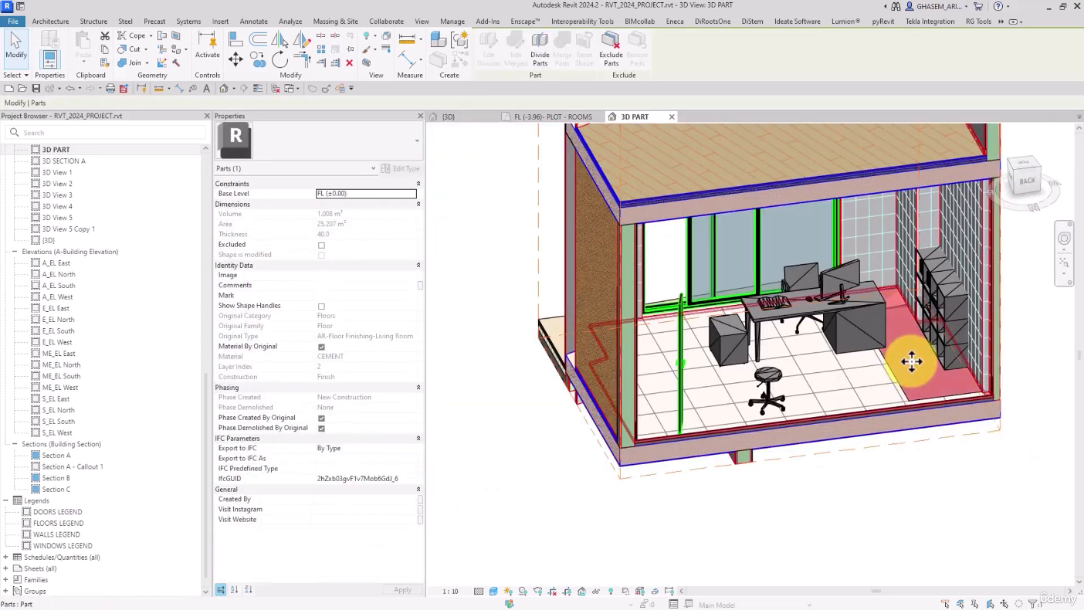
scroll(870, 333, up, 3)
click(322, 306)
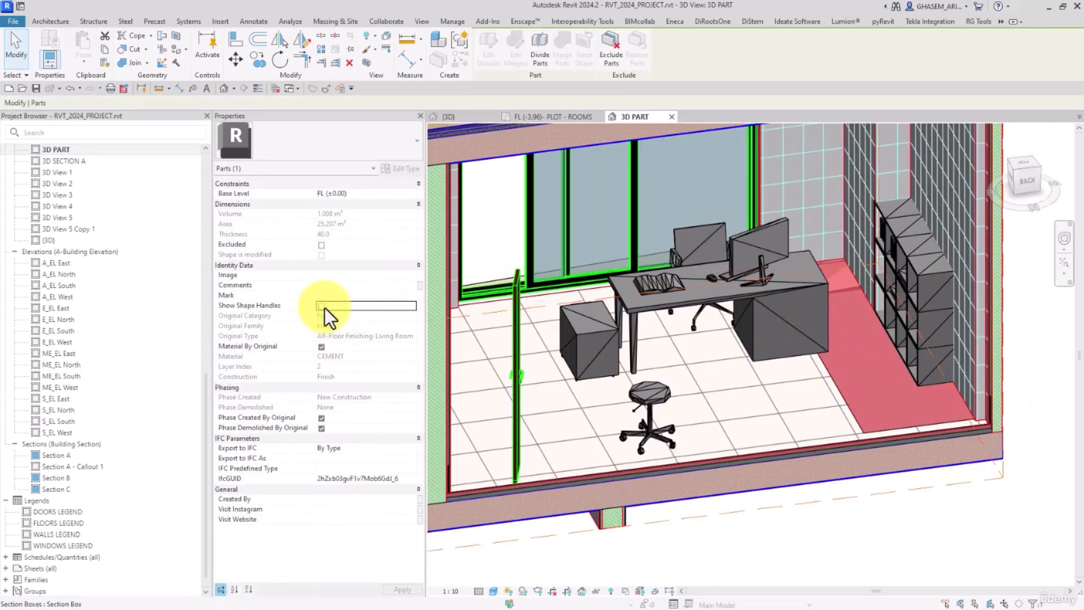
- Pull the cement part's edges near the shelving inward by their shape handles and clear the selection
drag(929, 338, 831, 300)
drag(927, 357, 903, 381)
click(892, 325)
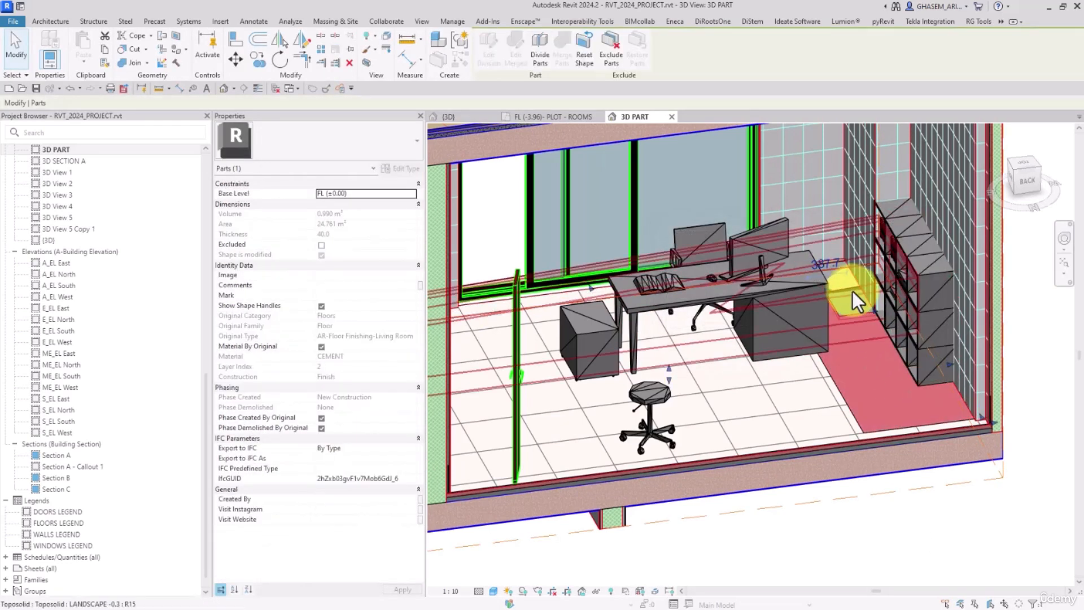
drag(949, 366, 891, 382)
click(923, 473)
shift+middle_drag(922, 472, 737, 336)
scroll(736, 336, down, 2)
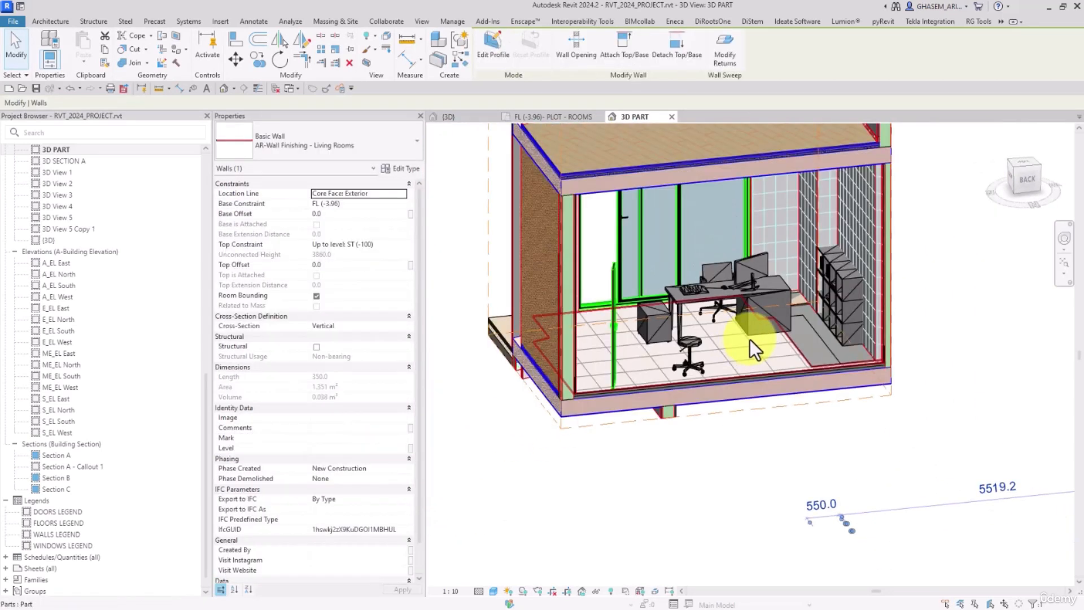
click(517, 466)
click(496, 443)
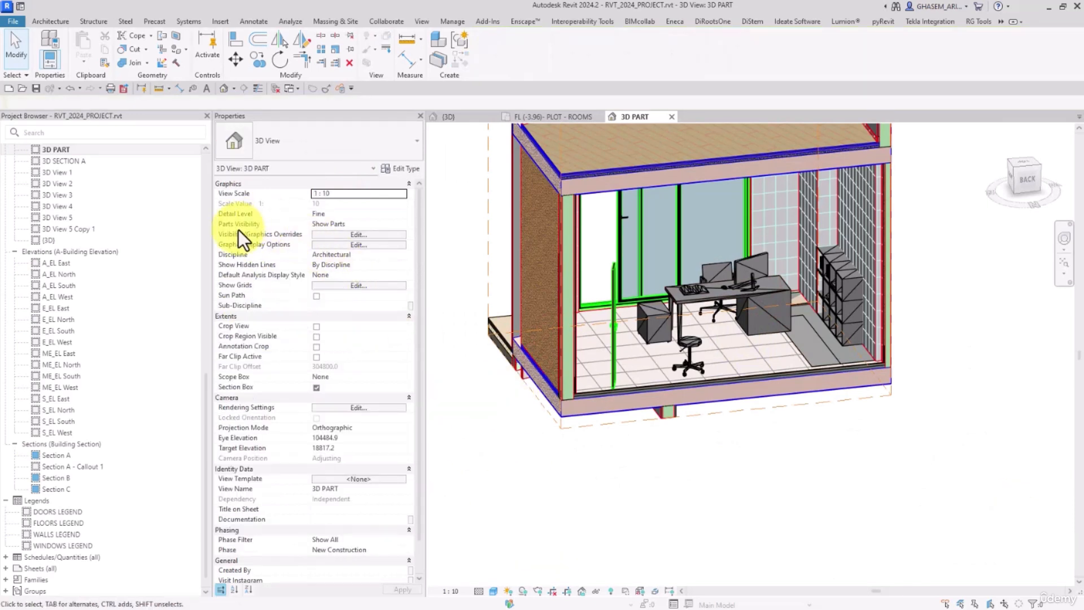
- Switch the 3D PART view's Parts Visibility to Show Original and to Show Both to compare the floor display
click(370, 223)
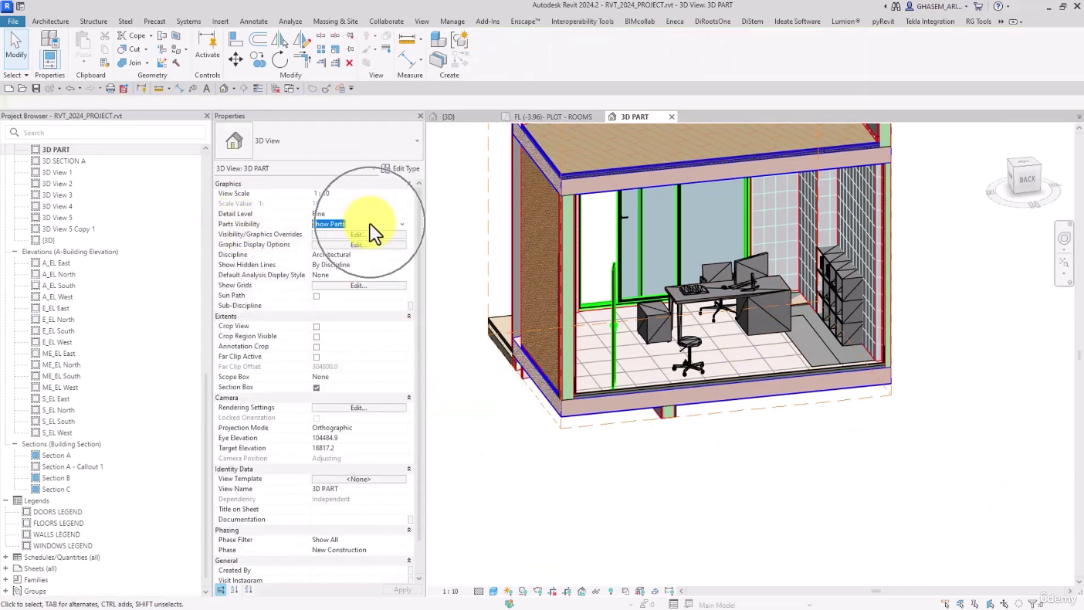
click(405, 225)
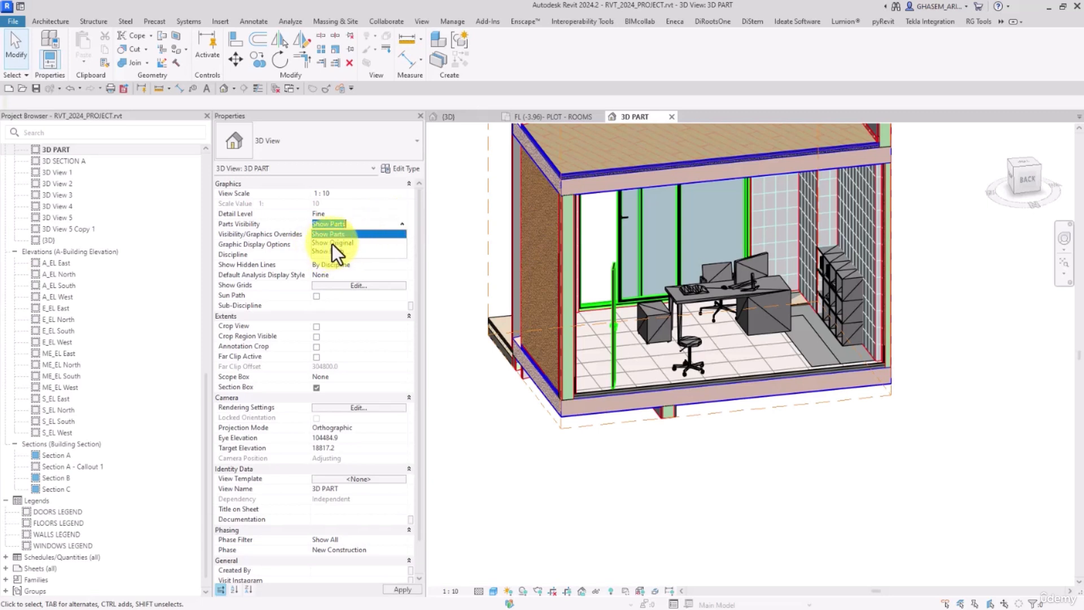
click(332, 242)
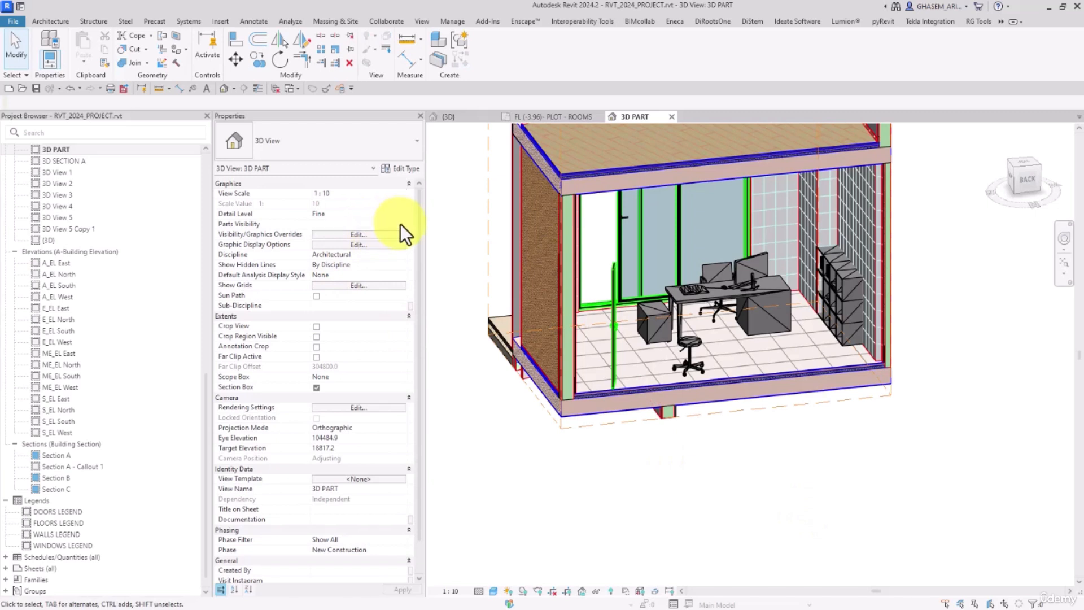
click(401, 225)
click(339, 254)
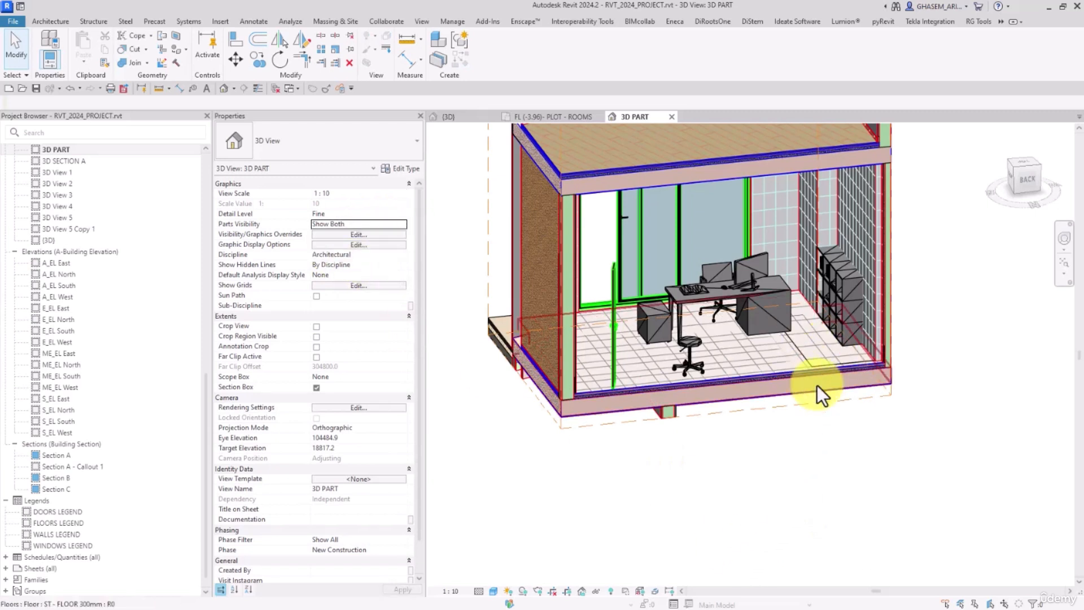
- Set Parts Visibility back to Show Original and check the living room floor as a single element
click(398, 224)
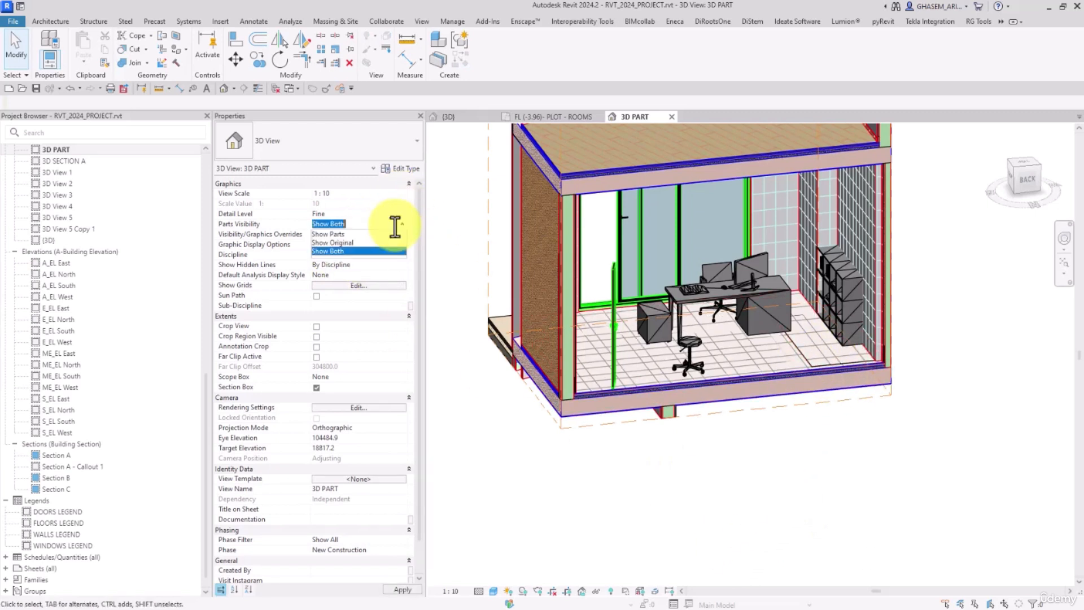
click(345, 242)
click(539, 458)
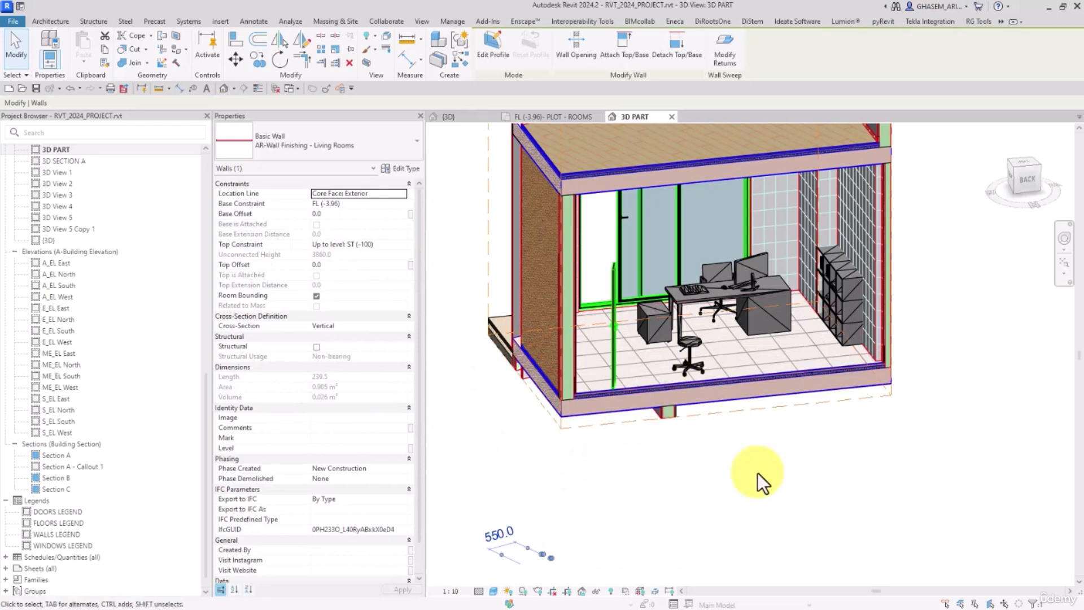
click(743, 381)
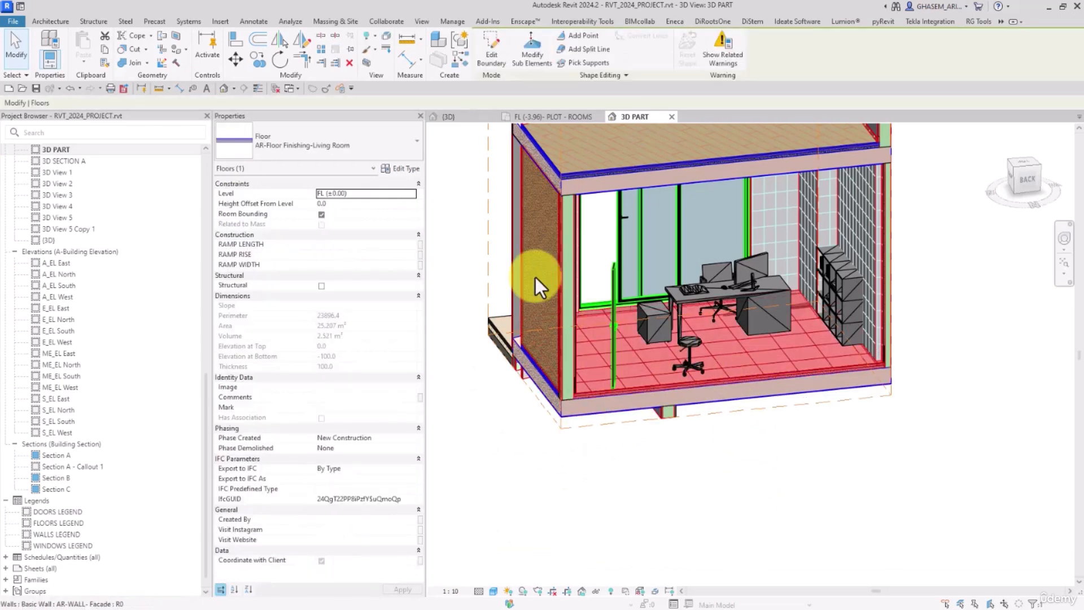
key(Escape)
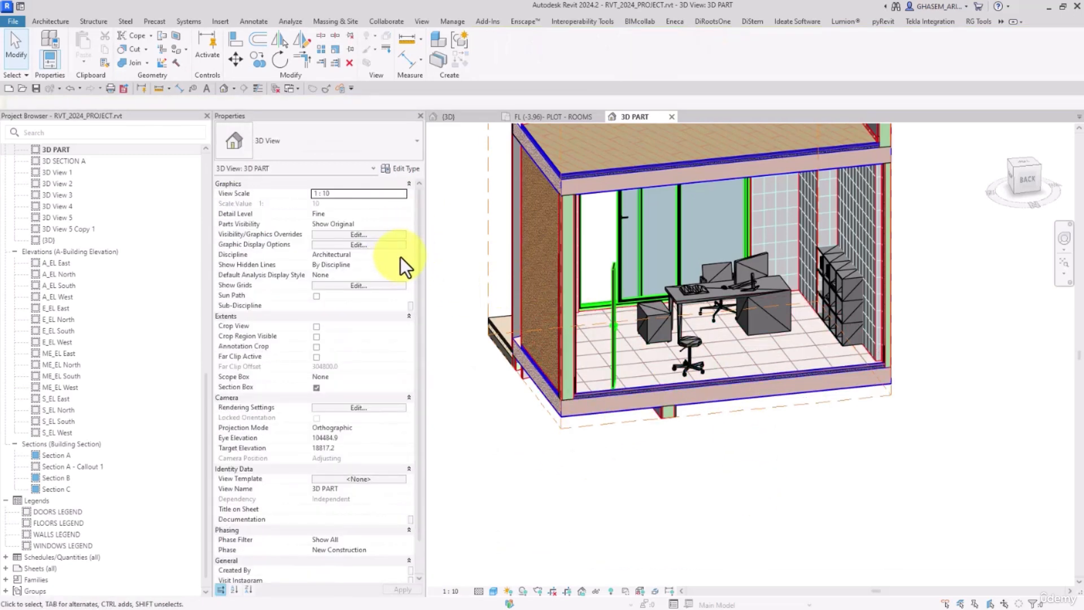
- Set Parts Visibility to Show Parts and delete the living room floor's parts
click(400, 224)
click(334, 236)
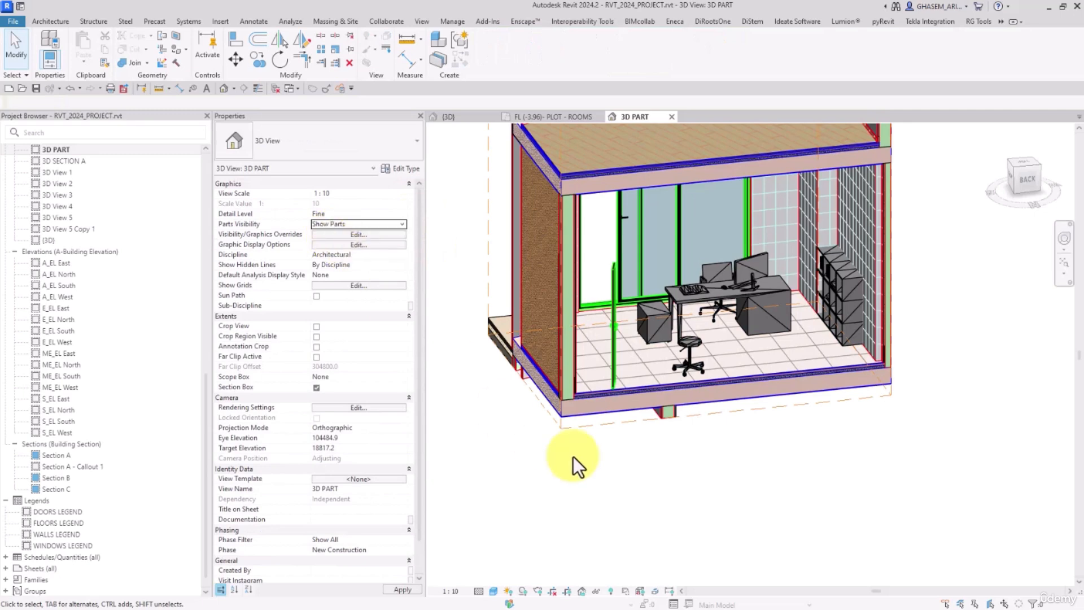
click(778, 344)
click(350, 62)
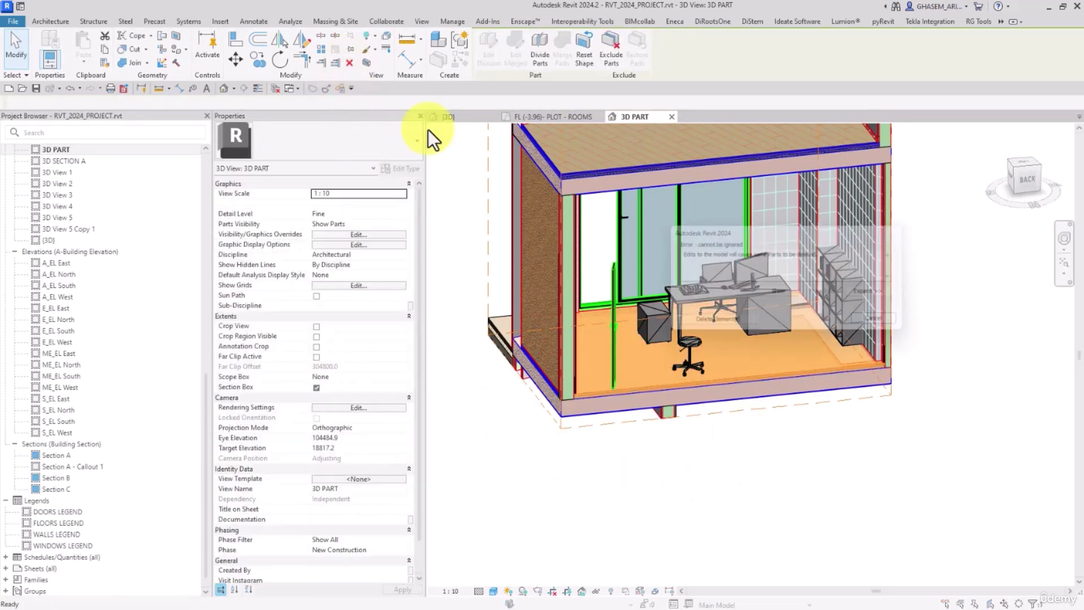
click(726, 328)
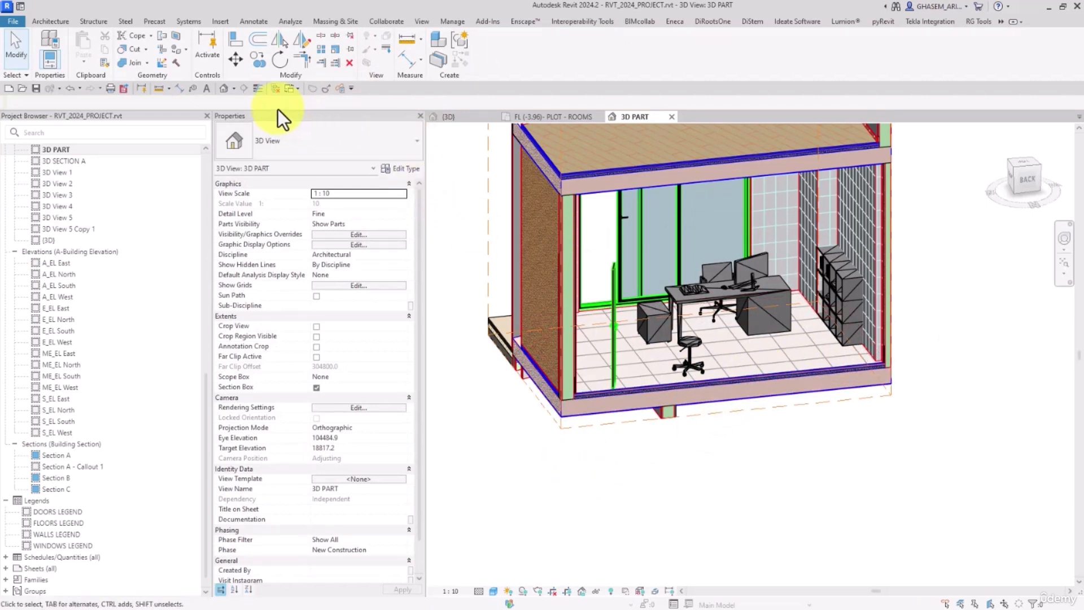
- Close all inactive views and create a new project
click(273, 87)
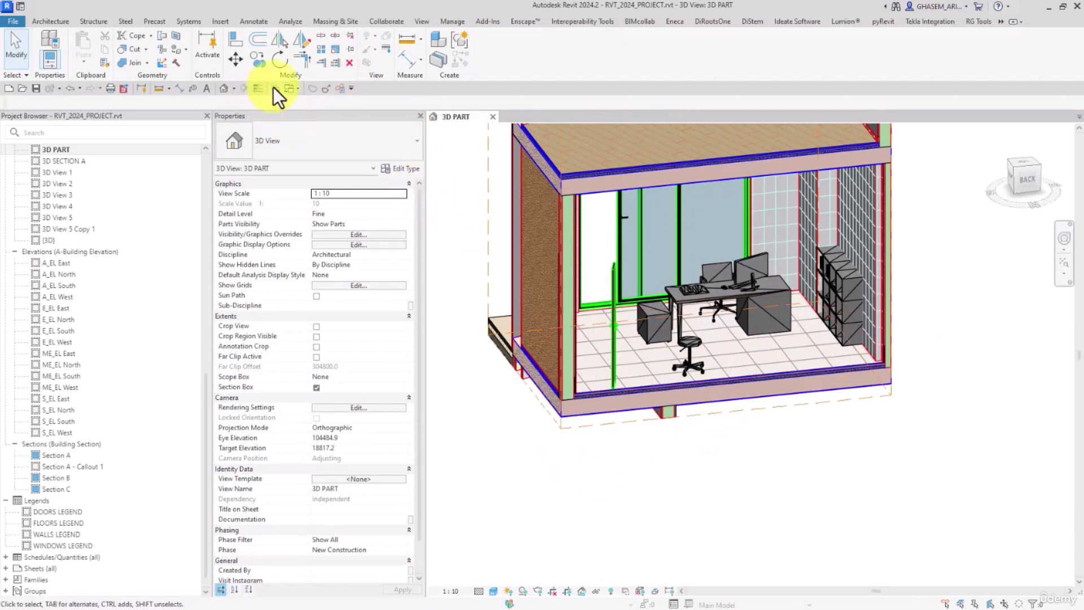
click(8, 88)
click(584, 233)
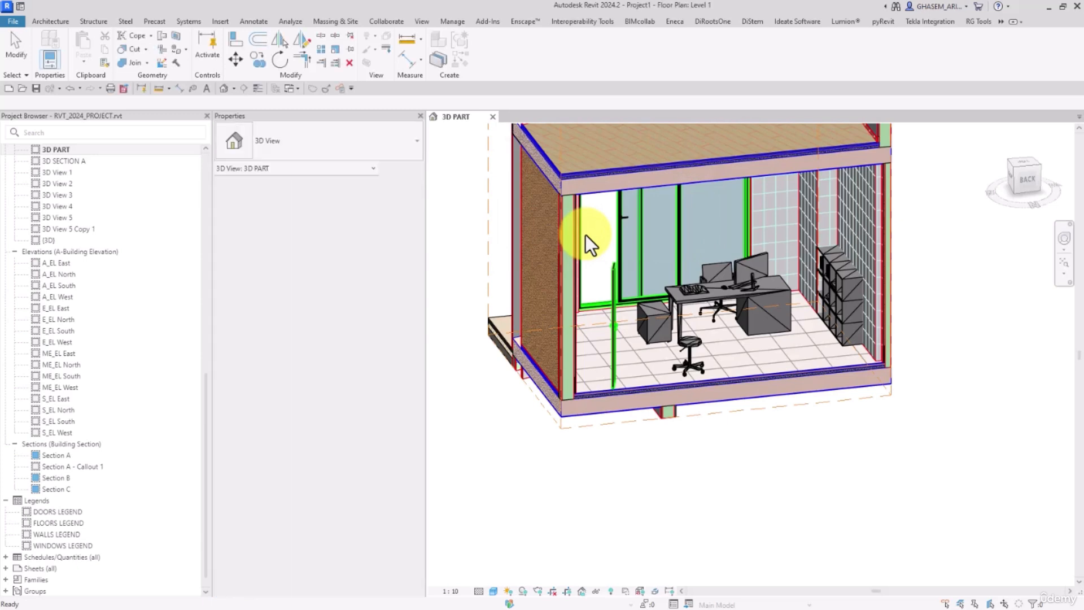
- Draw a horizontal 4500 mm Exterior - Block on Mtl. Stud wall on Level 1 with its top constrained to Level 2
click(49, 43)
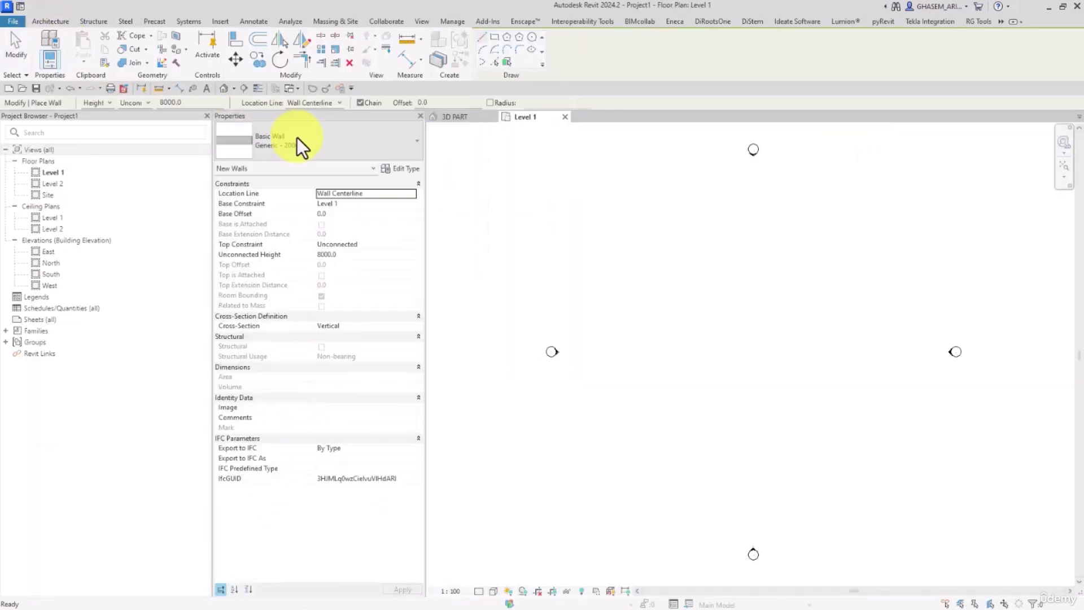
click(131, 102)
click(137, 125)
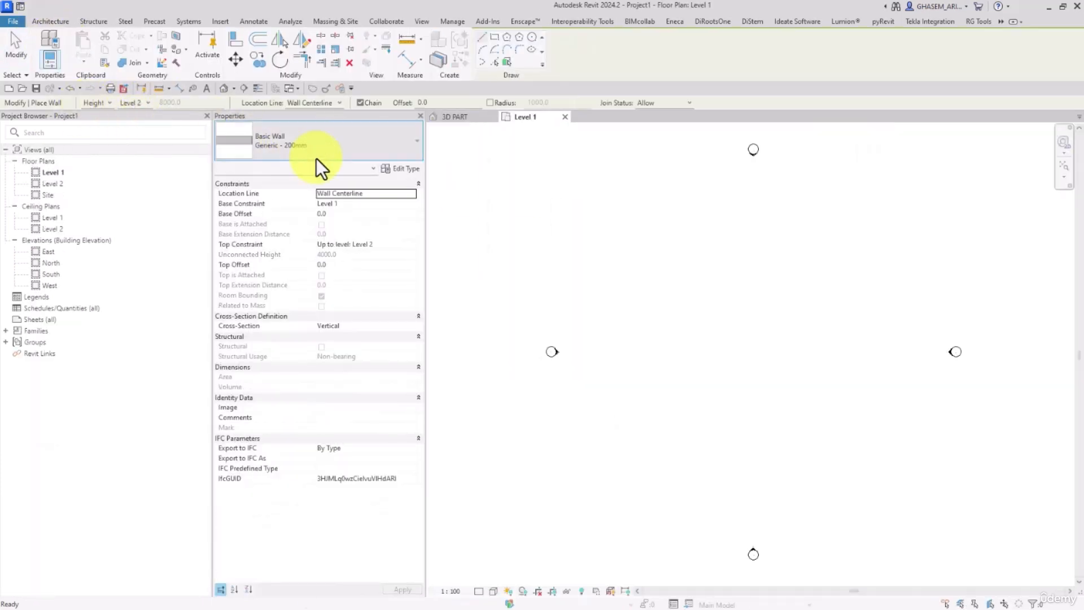
click(317, 158)
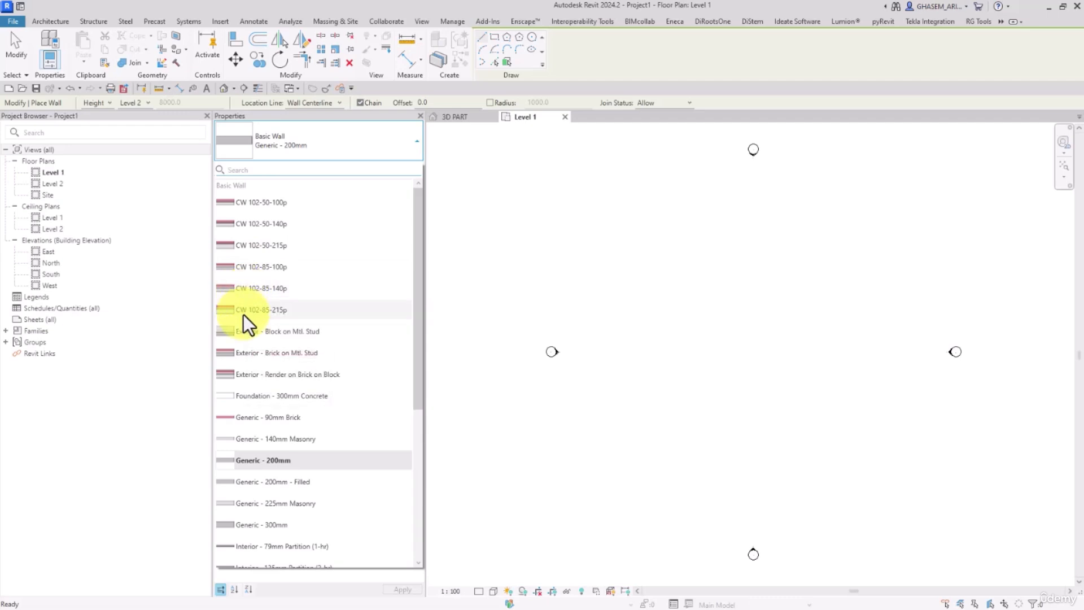
click(248, 331)
click(683, 302)
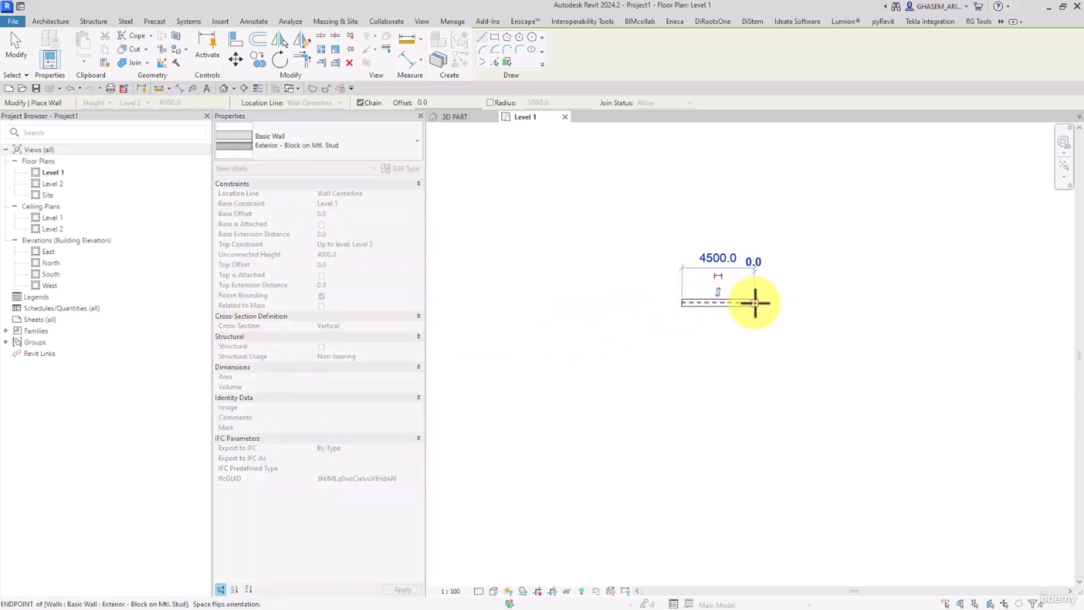
click(756, 303)
click(14, 46)
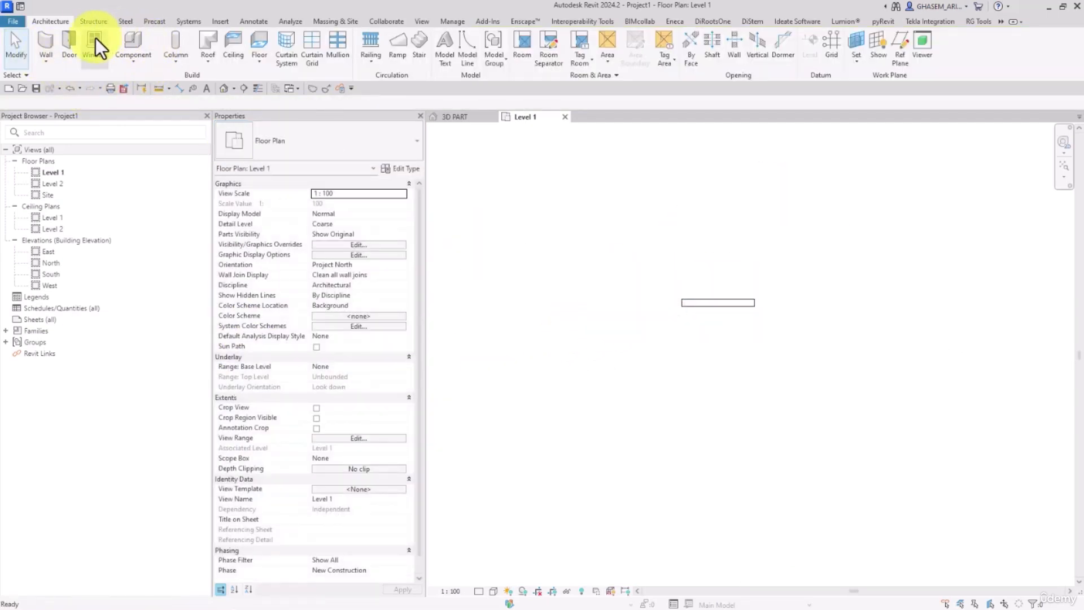
- Place an M_Single-Flush 0915 x 2134mm door in the wall 1000 mm from its left end and open the default 3D view
click(69, 44)
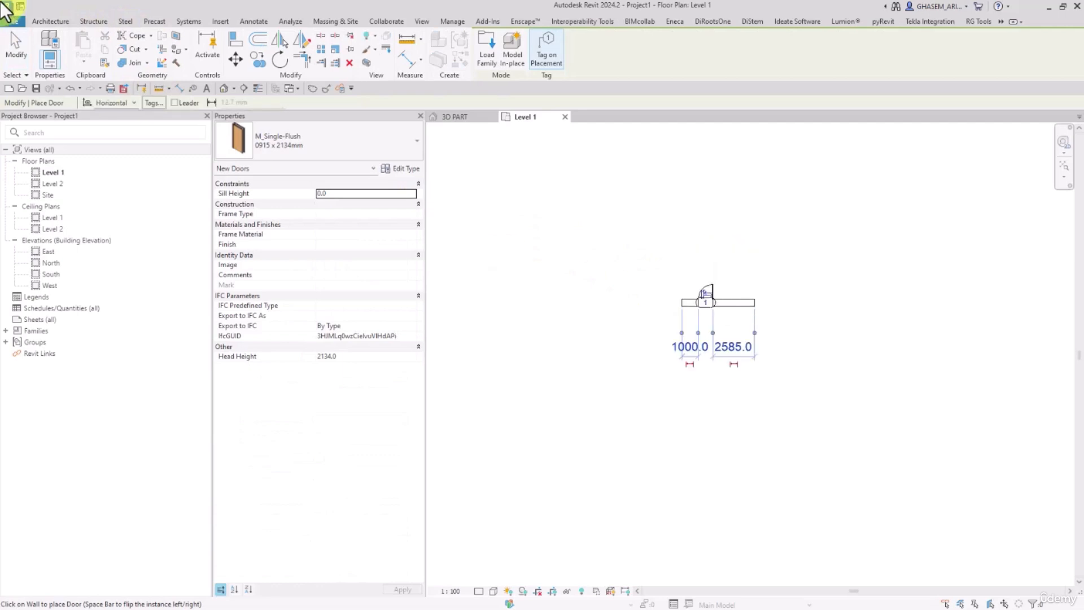
click(16, 45)
click(223, 89)
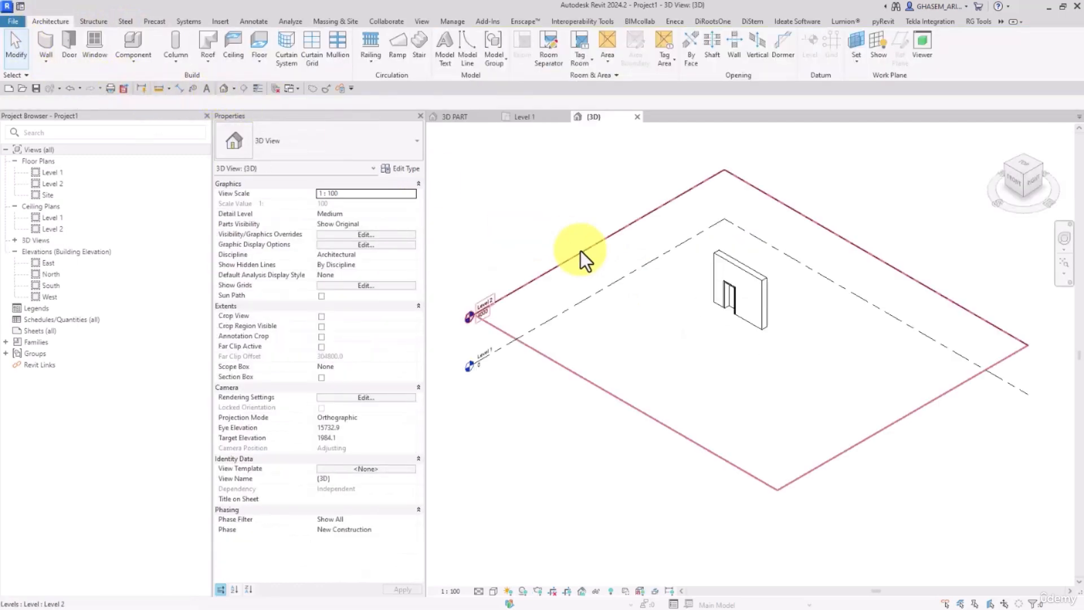
- Hide the Level 1 and Level 2 lines in the 3D view so only the wall and door show
click(631, 275)
click(649, 236)
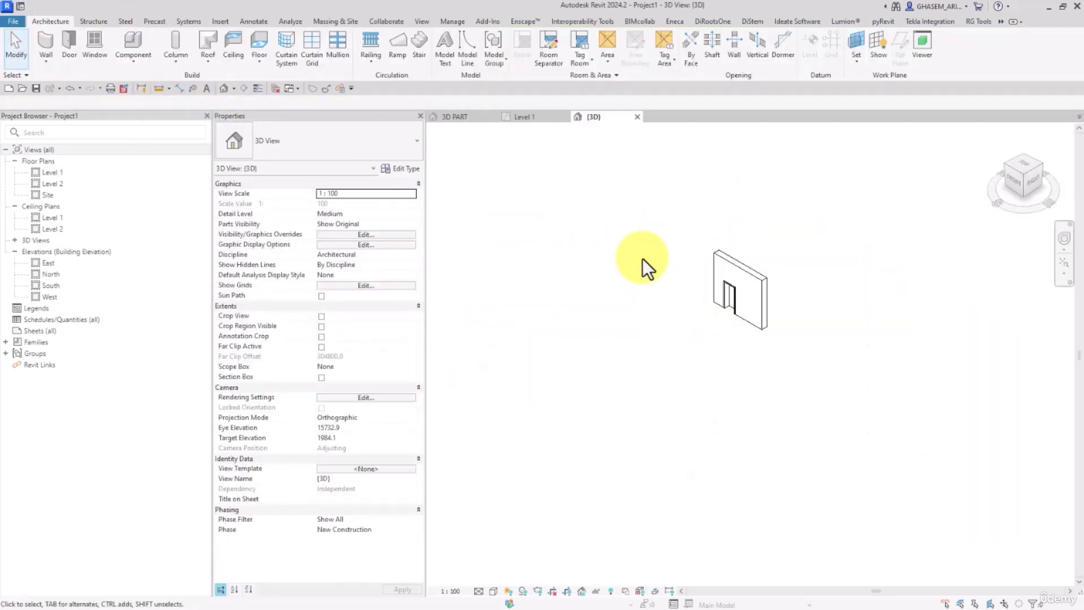
click(1064, 263)
- Create parts from the Exterior - Block on Mtl. Stud wall
click(760, 304)
shift+middle_drag(760, 304, 881, 278)
click(435, 59)
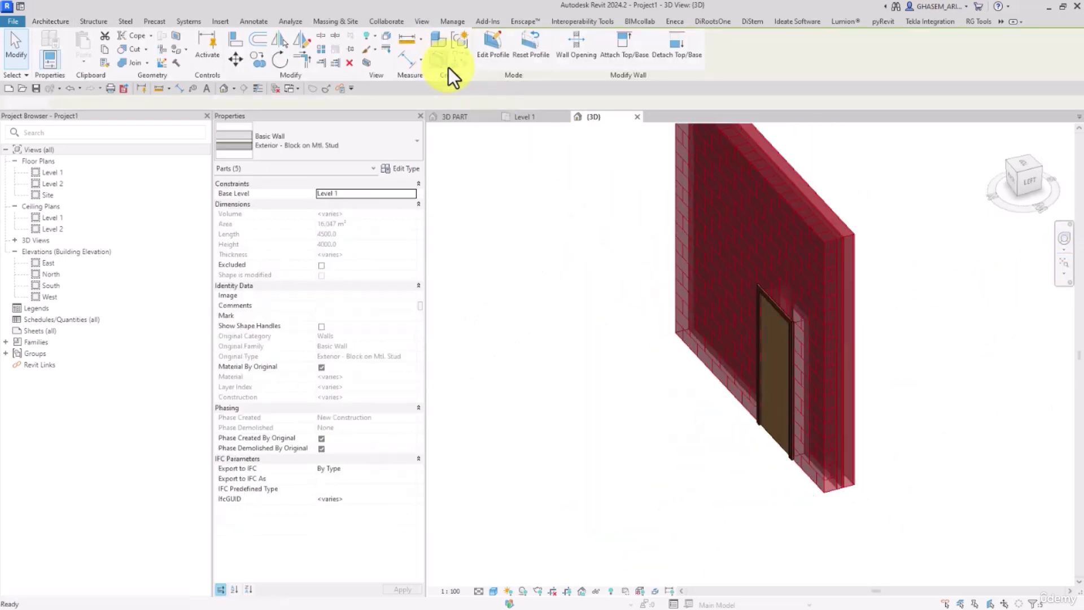
shift+middle_drag(503, 324, 612, 309)
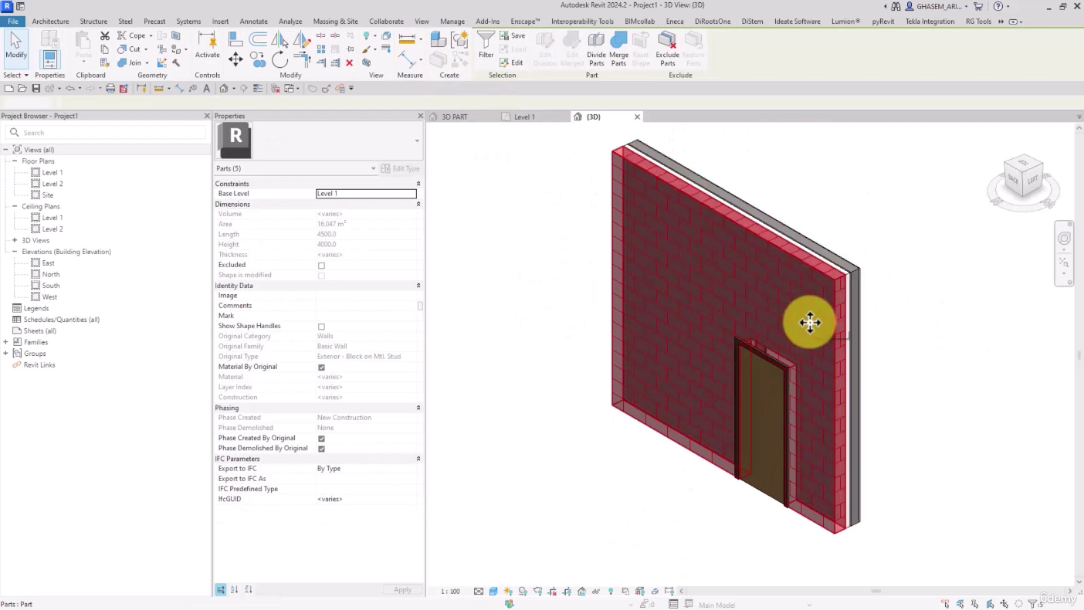
click(886, 346)
shift+middle_drag(886, 346, 923, 342)
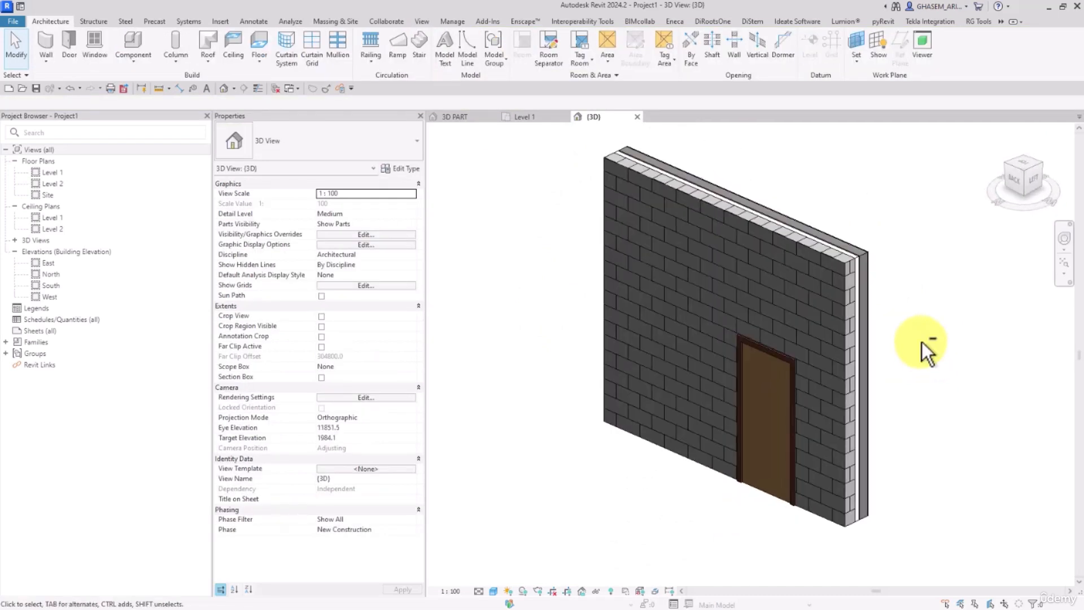
- Show shape handles on the Concrete Masonry Units part, lower its top by about 1335 mm and pull in its door-side end
click(777, 303)
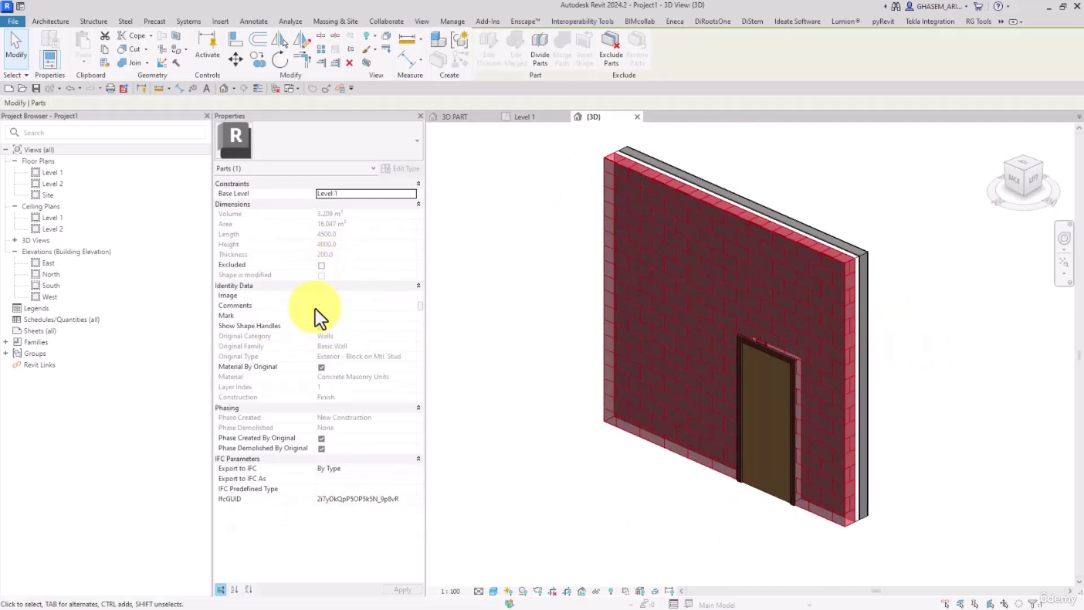
click(320, 328)
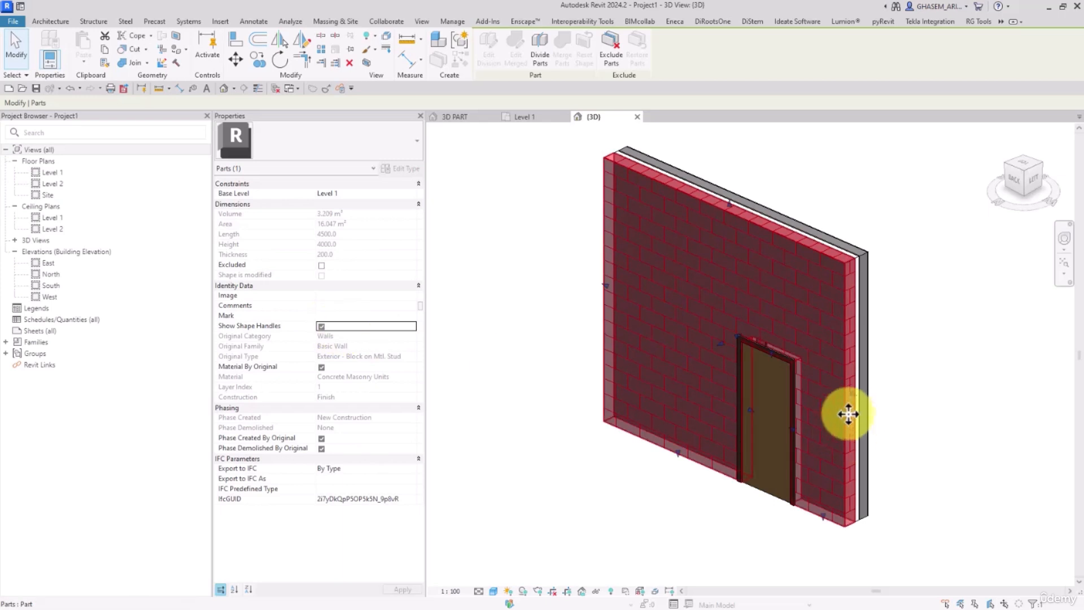
drag(729, 204, 726, 294)
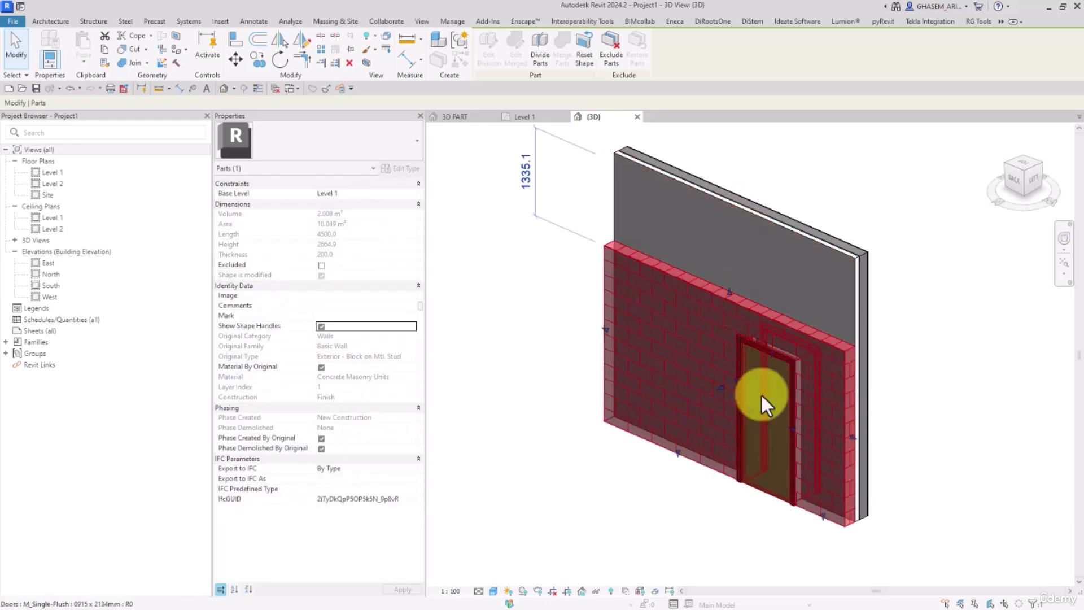
drag(852, 436, 817, 422)
- Show shape handles on the Air layer part, lower its top and pull in its end to stagger it behind the masonry
click(806, 281)
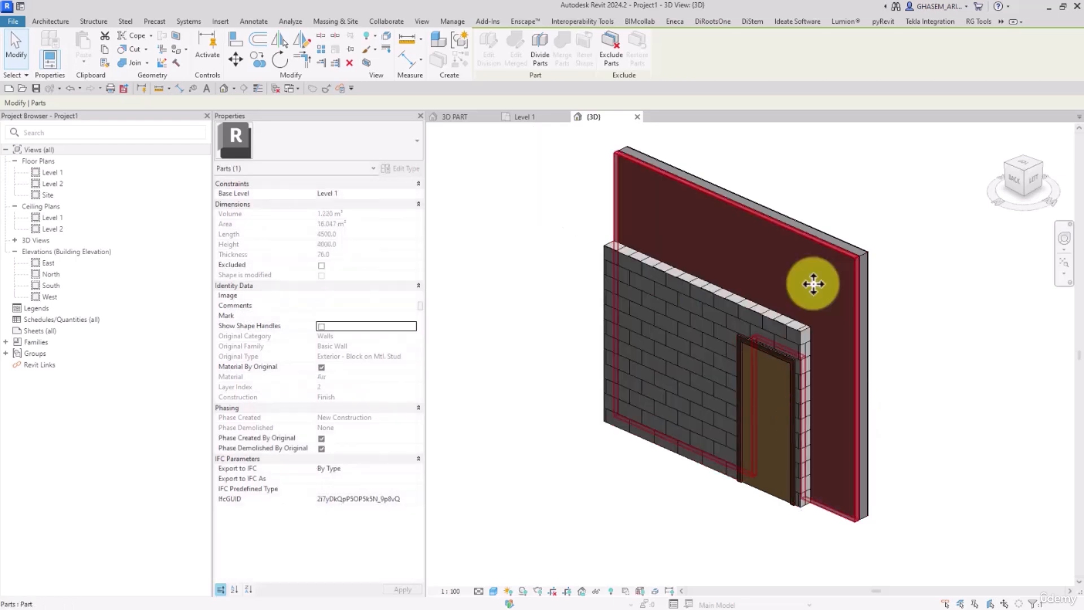
click(321, 326)
drag(736, 201, 734, 277)
drag(852, 424, 820, 414)
- Show shape handles on the Plywood, Sheathing part, lower its top by about 820 mm and pull in its door-side end
click(835, 269)
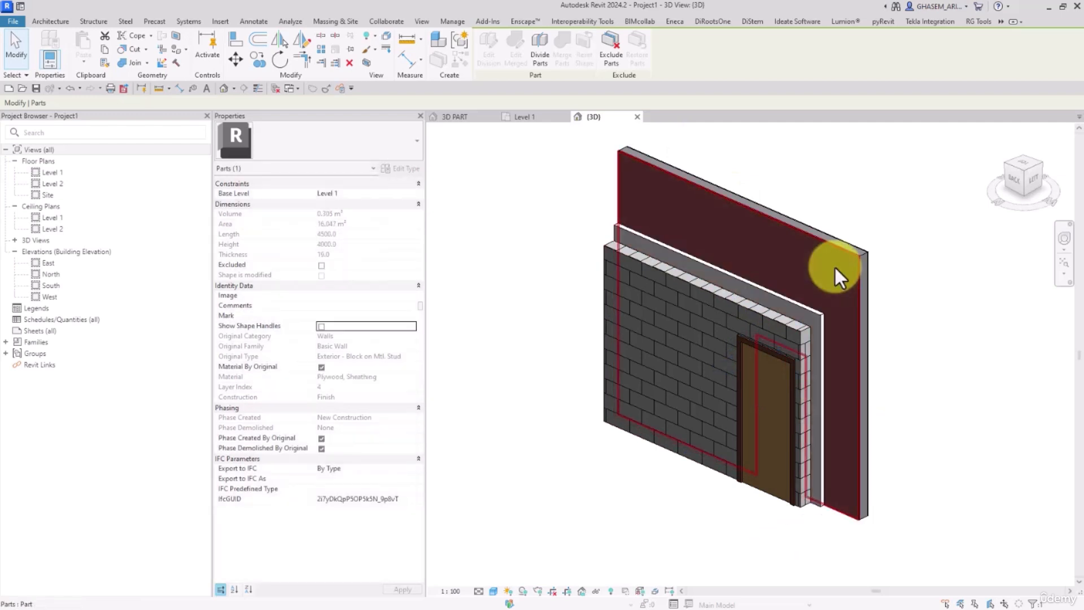
click(321, 327)
drag(732, 201, 732, 256)
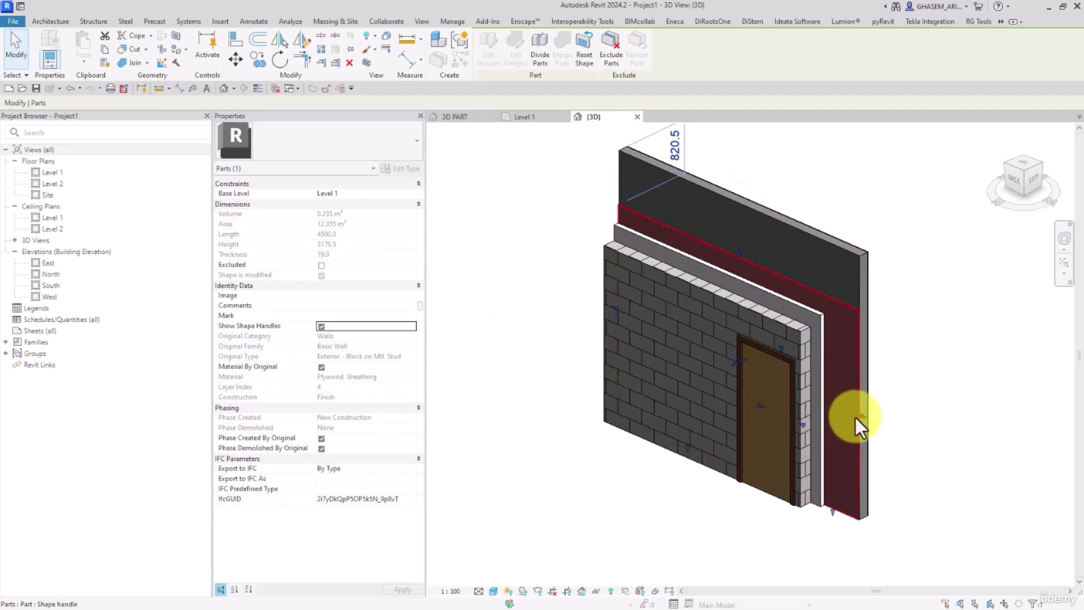
drag(856, 418, 836, 410)
- Show shape handles on the Metal Stud Layer part, then lower its top and pull in its end to expose the innermost layer
click(839, 277)
mouse_move(924, 311)
shift+middle_down()
mouse_move(757, 288)
mouse_move(930, 310)
shift+middle_up()
click(322, 327)
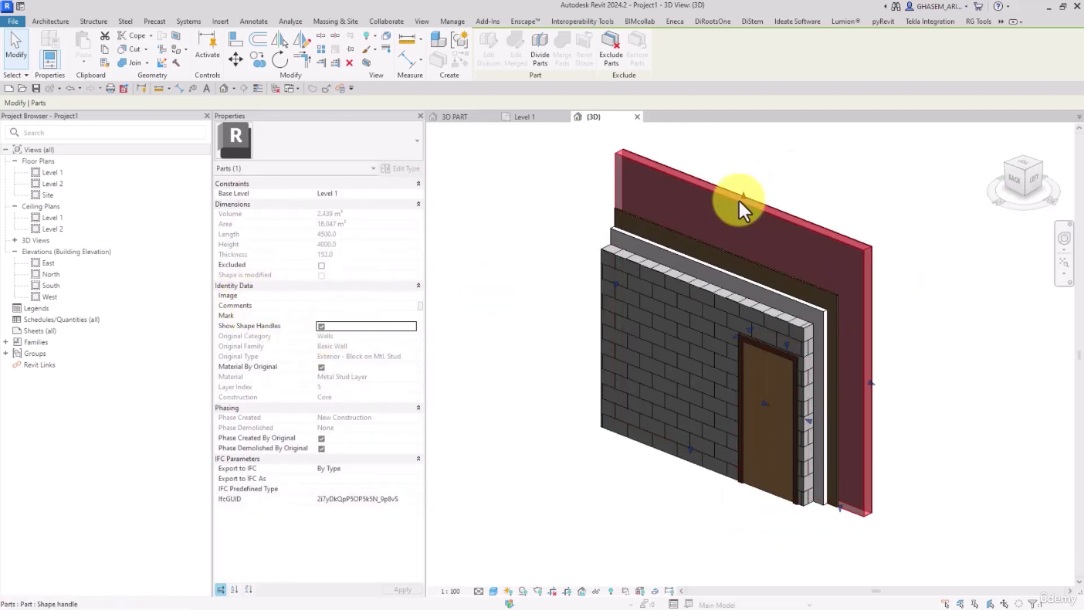
drag(740, 201, 742, 237)
drag(869, 403, 852, 392)
click(953, 398)
shift+middle_drag(953, 398, 648, 373)
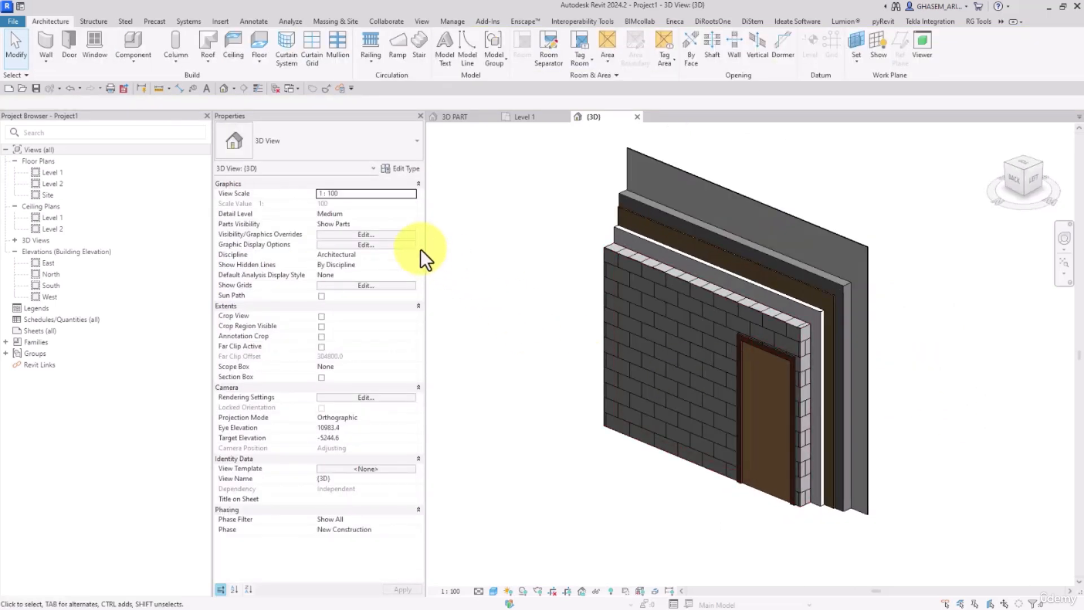
- Set Parts Visibility to Show Original and the 3D view's detail level to Fine
click(409, 224)
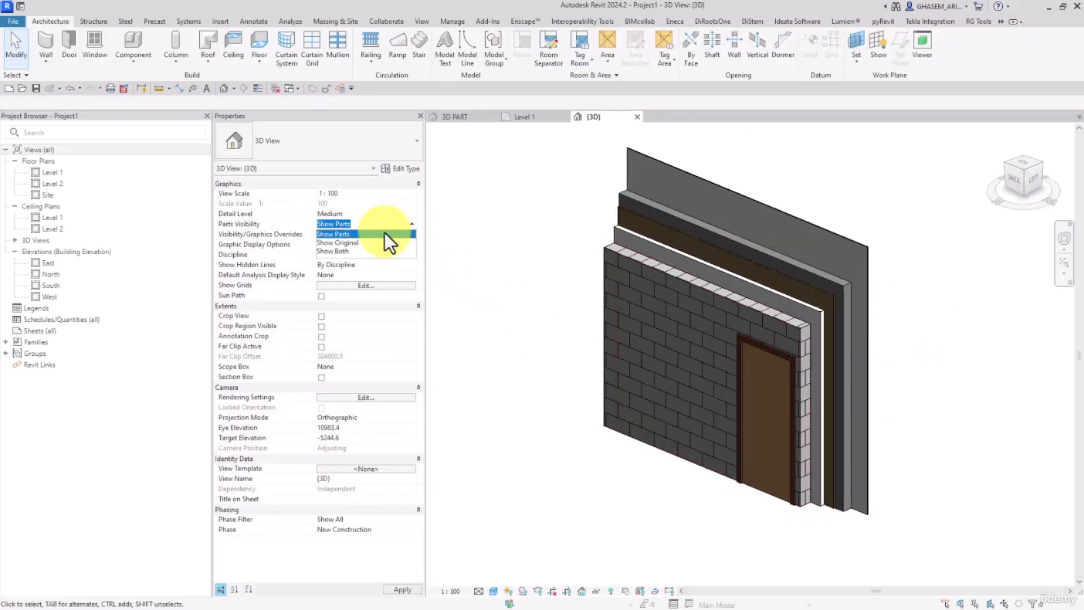
click(348, 242)
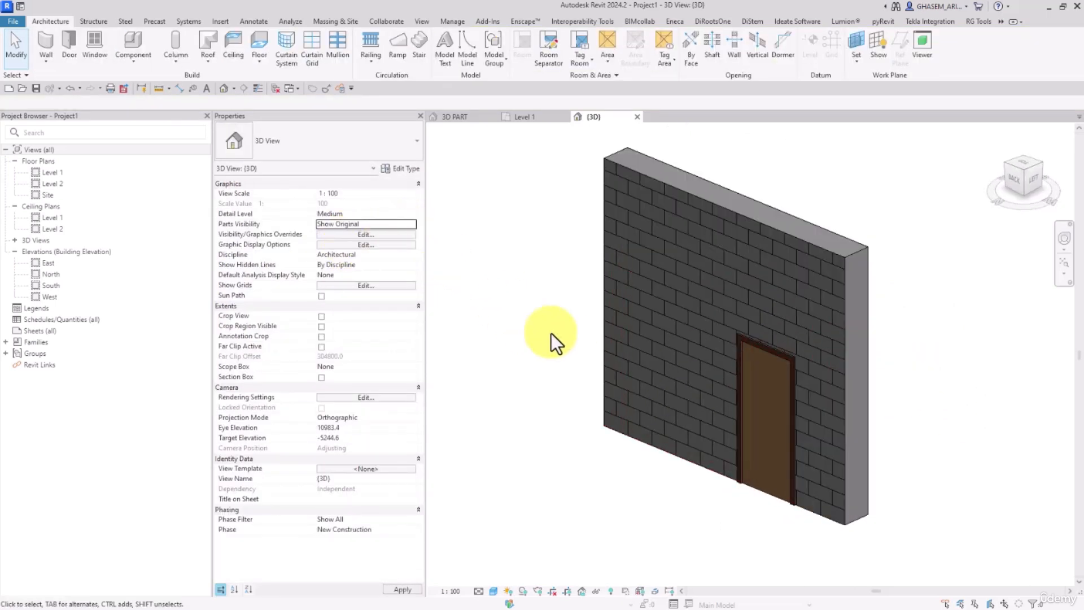
click(478, 592)
click(488, 580)
- Switch Parts Visibility to Show Parts, then to Show Both to compare the staggered layers with the original wall
click(407, 226)
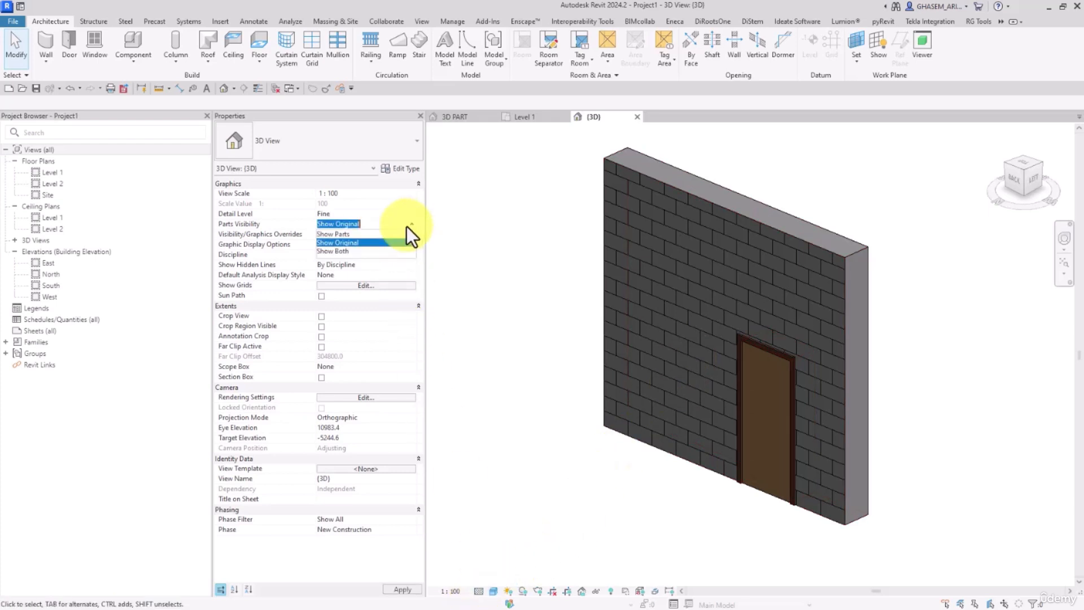
click(350, 234)
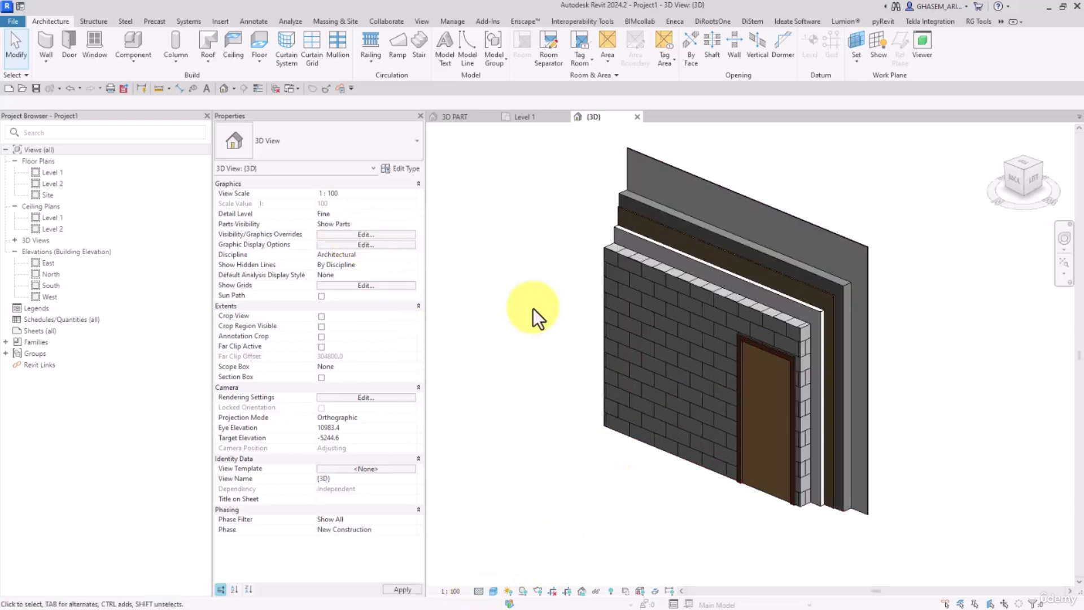
click(413, 227)
click(373, 255)
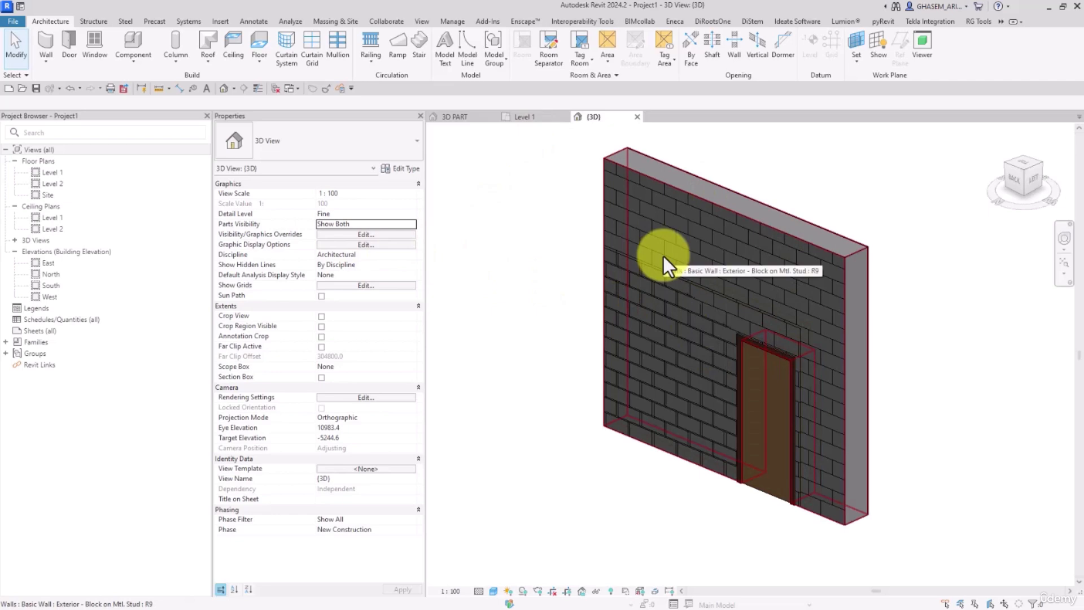
- Examine the model categories in the 3D view's Visibility/Graphics Overrides and close them without changes
click(338, 234)
drag(266, 30, 455, 67)
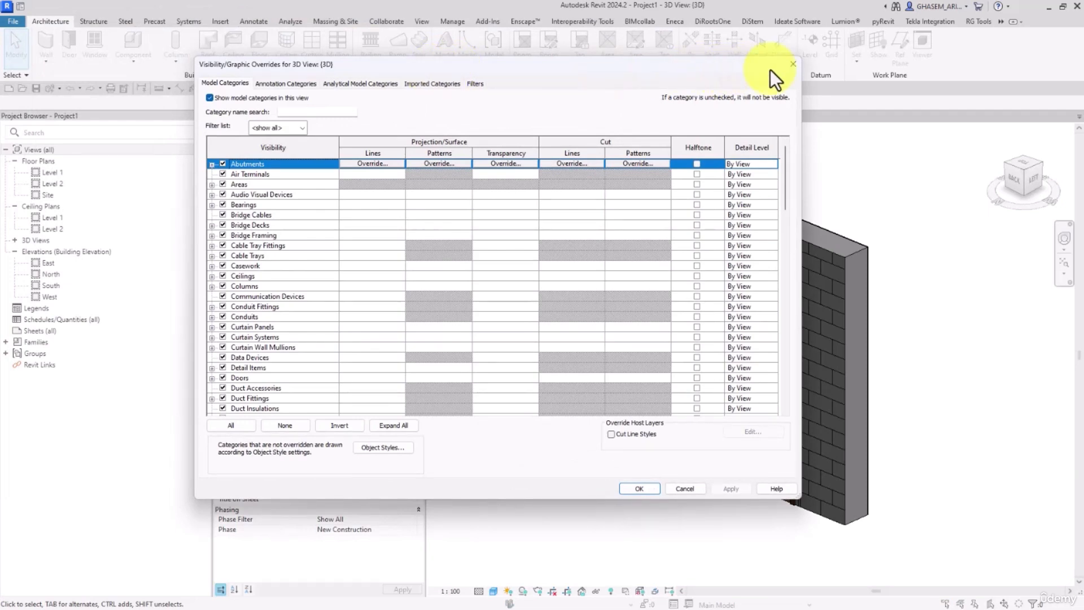
click(791, 66)
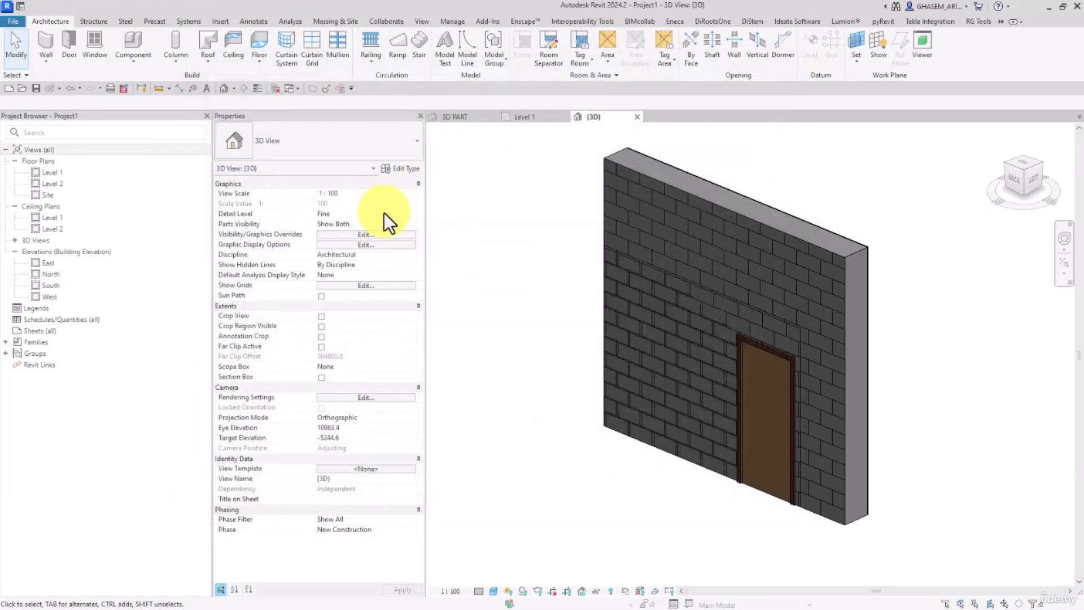
click(331, 236)
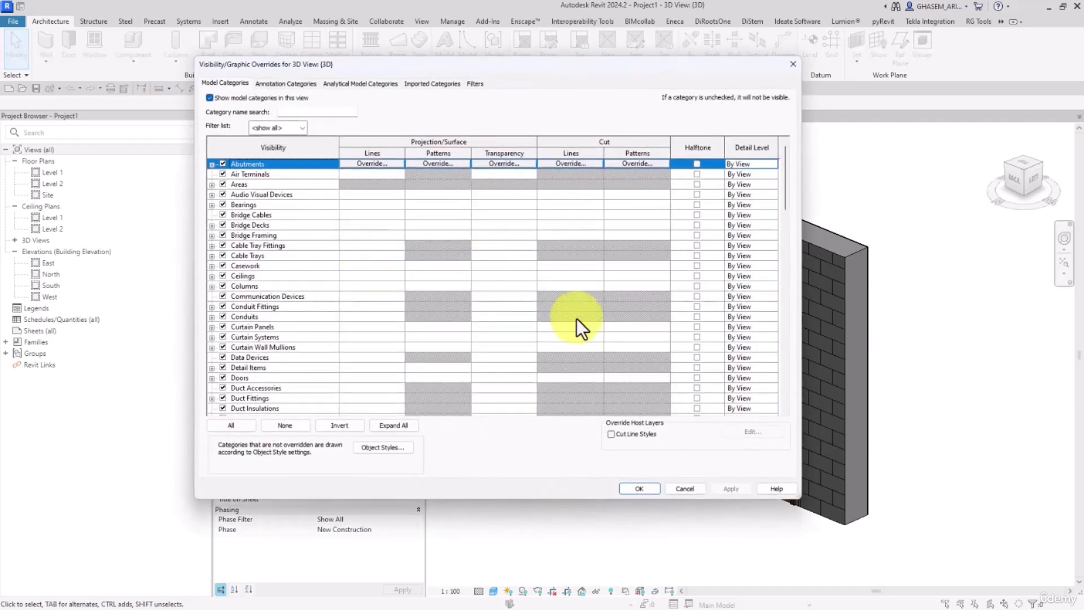
click(650, 497)
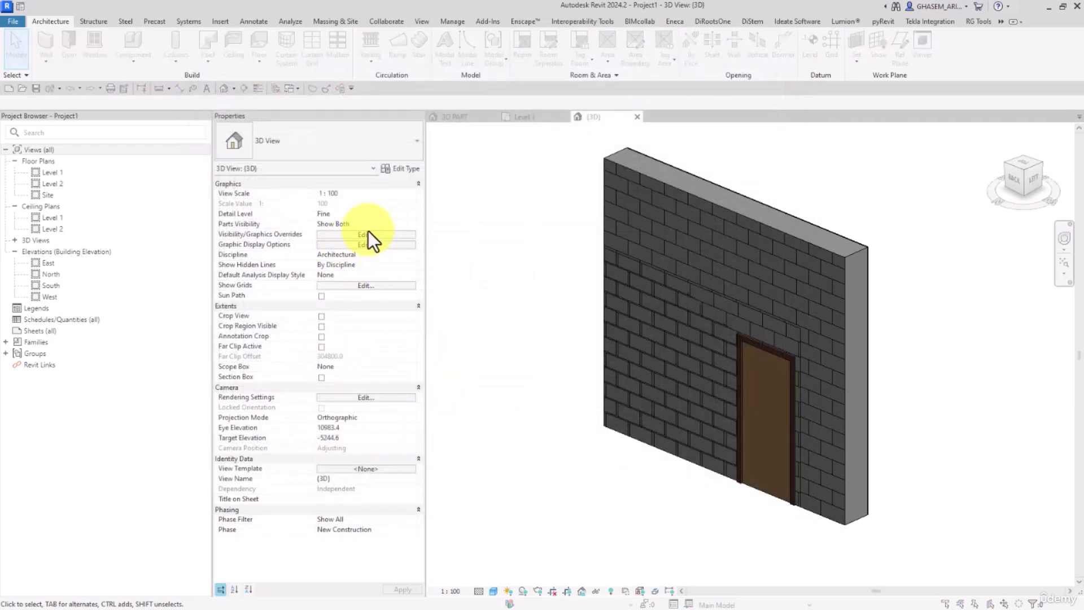
- Review the 3D view's Graphic Display Options, reached from the view properties and from the visual style choices, without changing anything
click(367, 245)
drag(438, 107, 625, 133)
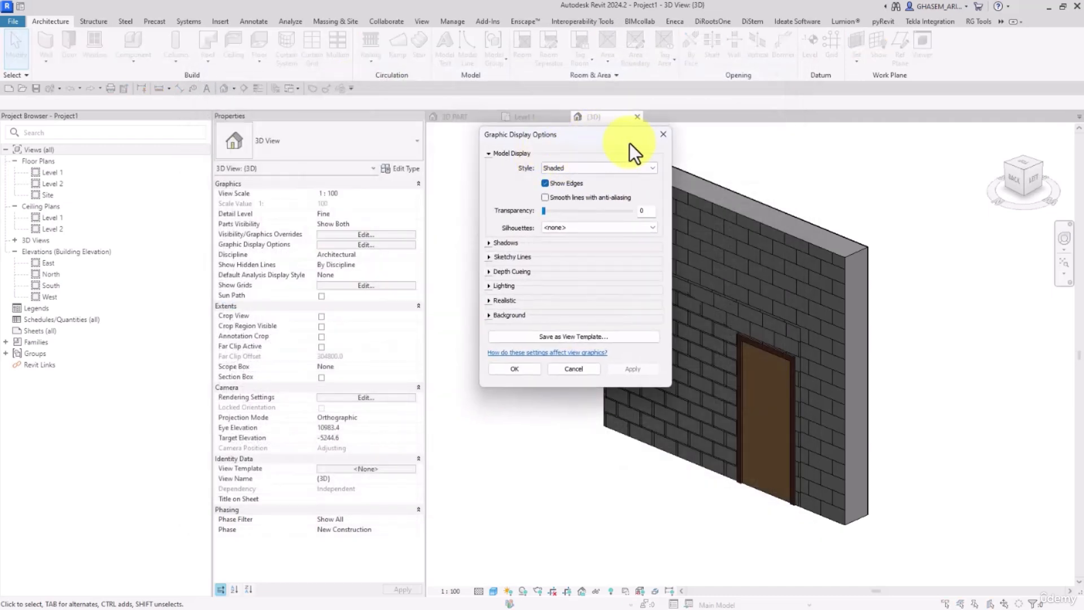
click(663, 129)
click(493, 591)
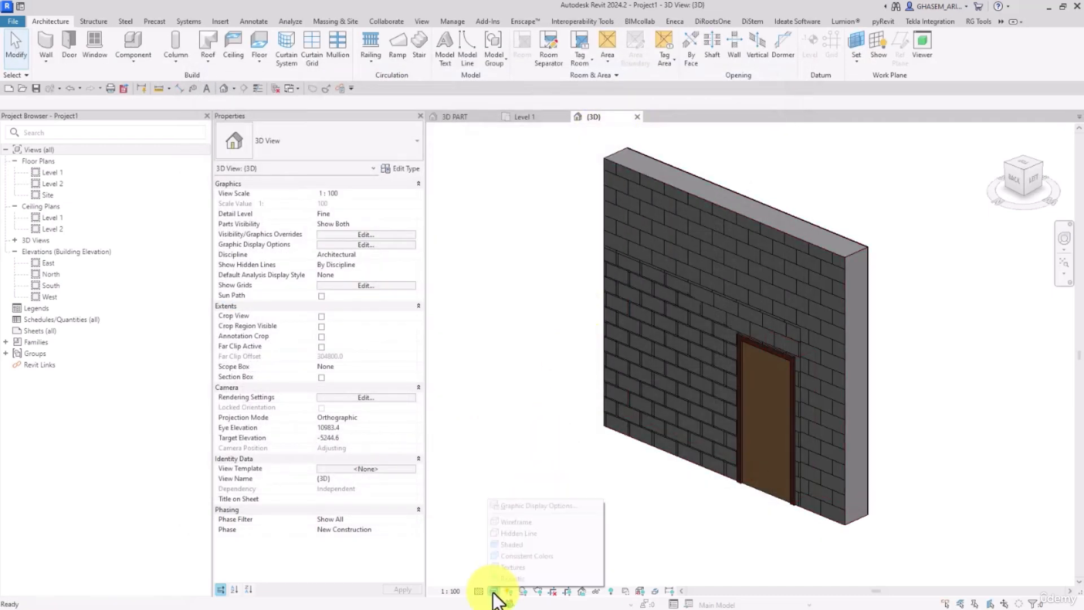
click(519, 508)
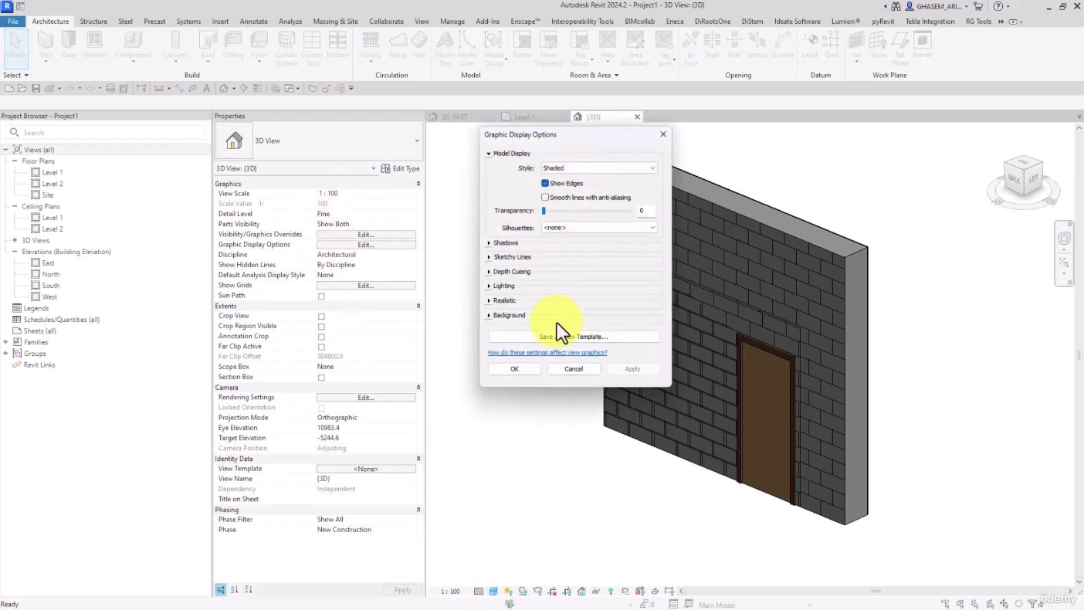
click(555, 370)
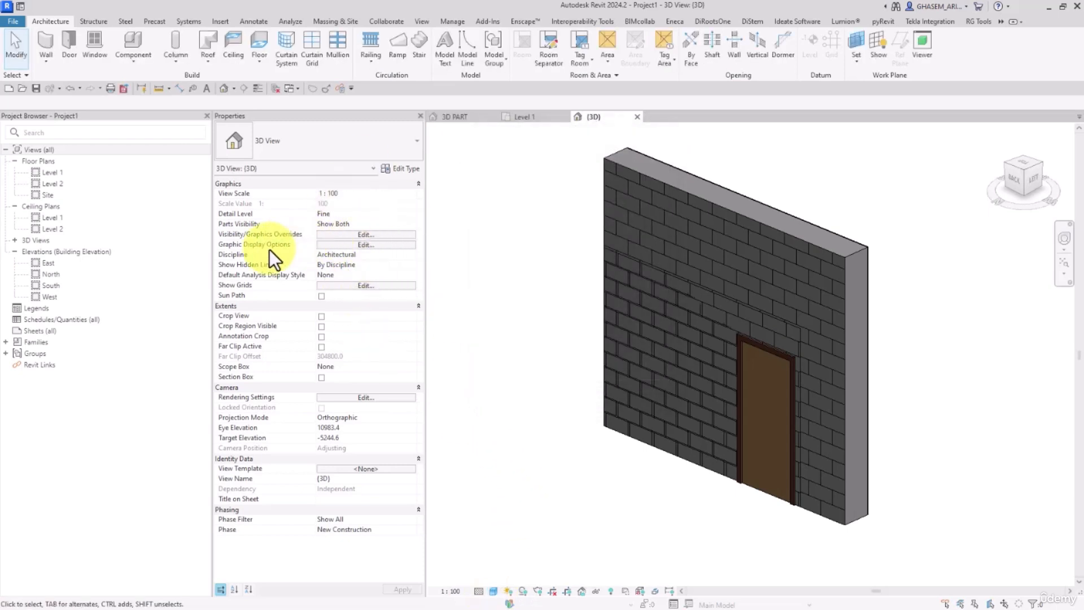
- Switch to the 3D PART view of the villa project and turn off its section box to show the whole site
click(370, 255)
click(254, 256)
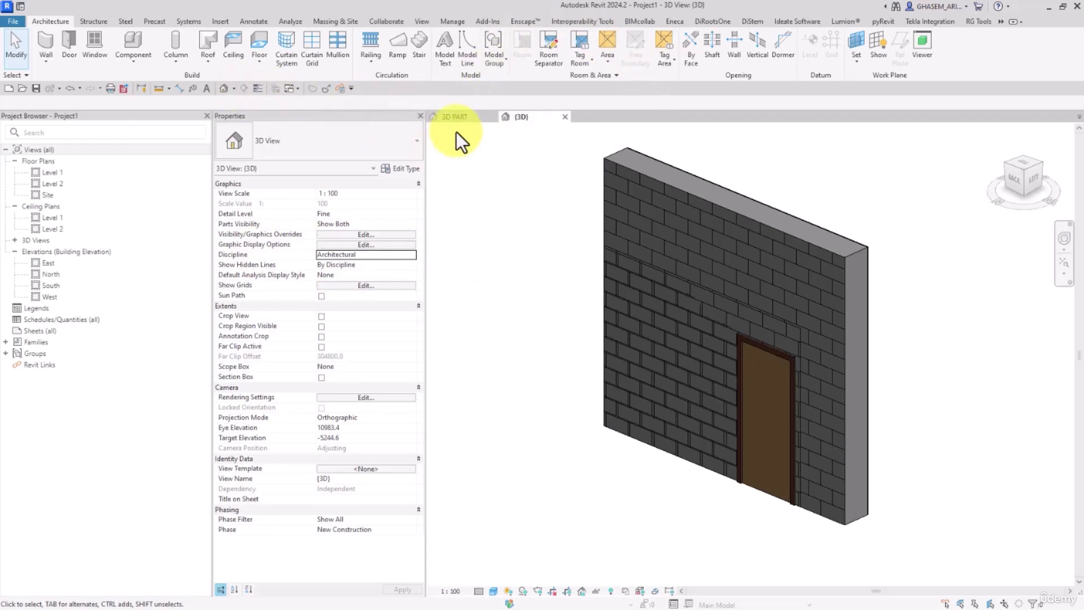
click(458, 117)
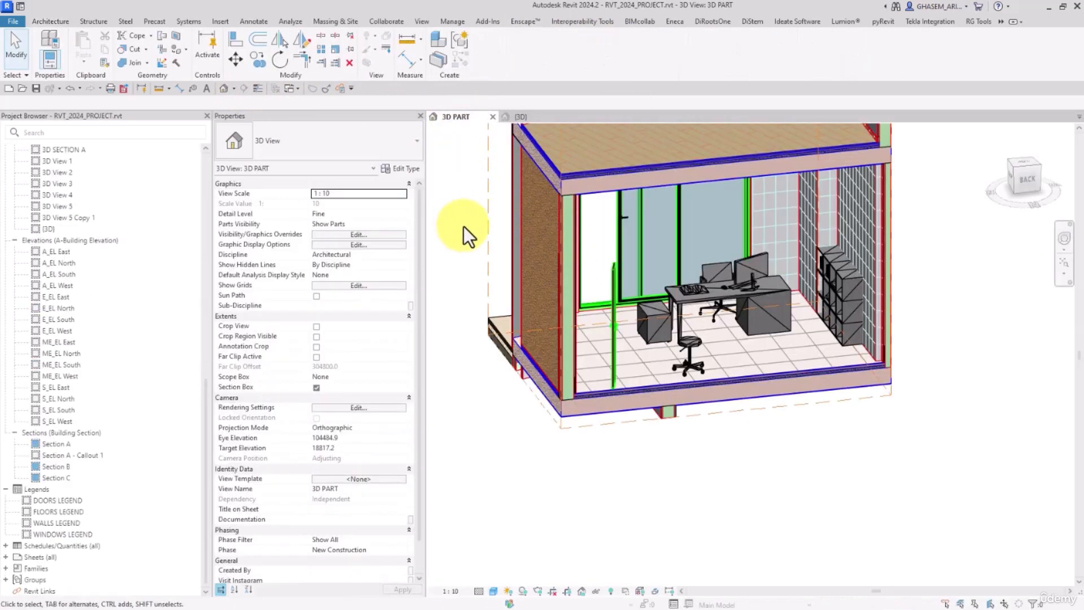
scroll(654, 310, down, 3)
click(316, 387)
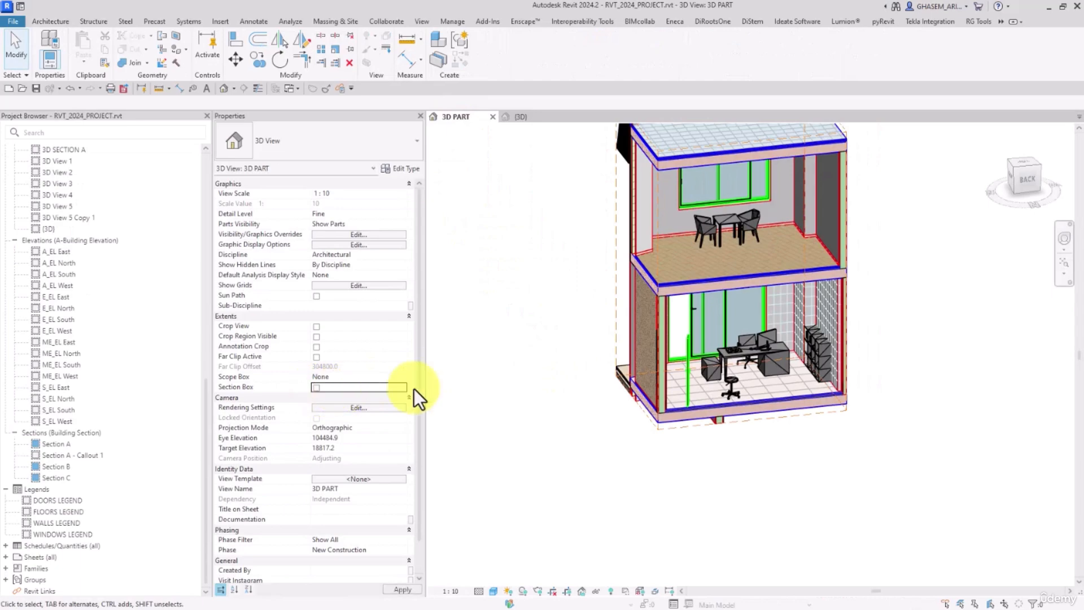
scroll(529, 364, down, 5)
mouse_move(595, 337)
shift+middle_down()
mouse_move(766, 350)
mouse_move(593, 350)
mouse_move(782, 346)
mouse_move(686, 404)
mouse_move(690, 395)
shift+middle_up()
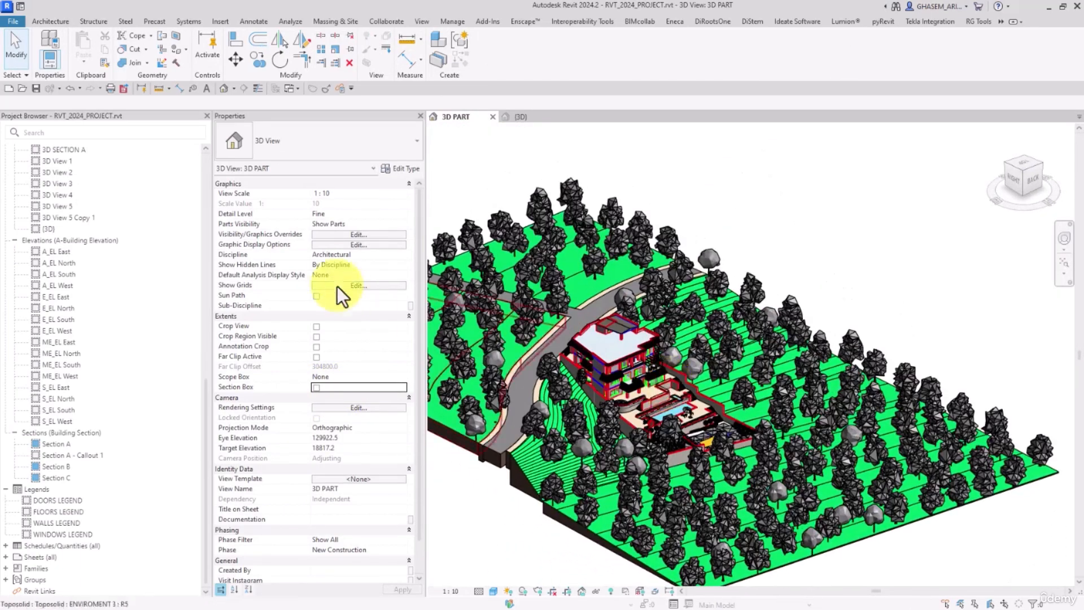
- Choose Architectural as the 3D PART view's discipline and inspect the building on its site
click(397, 256)
click(401, 256)
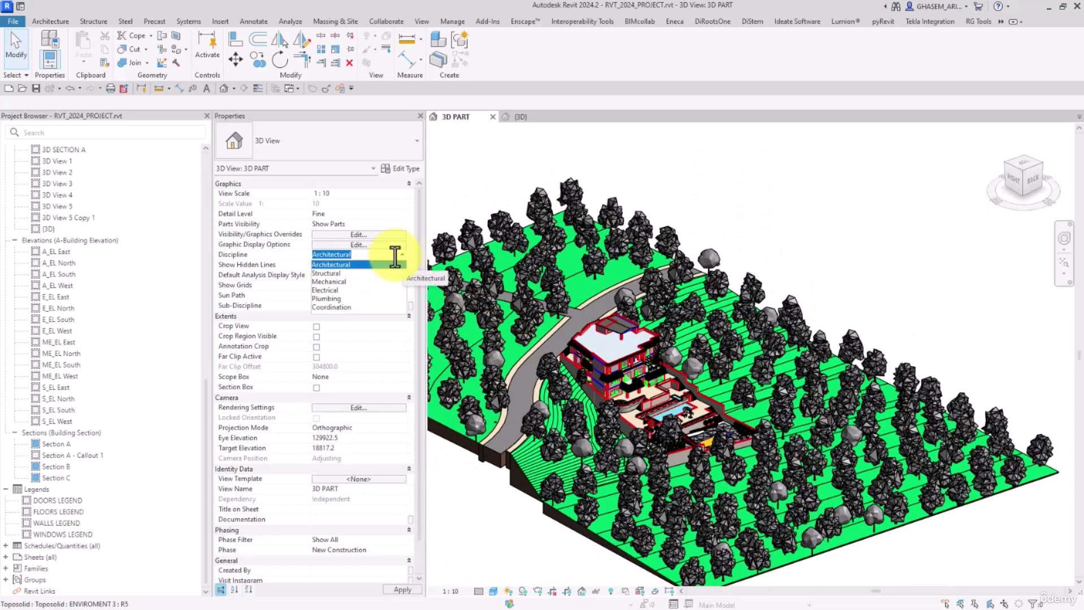
click(348, 265)
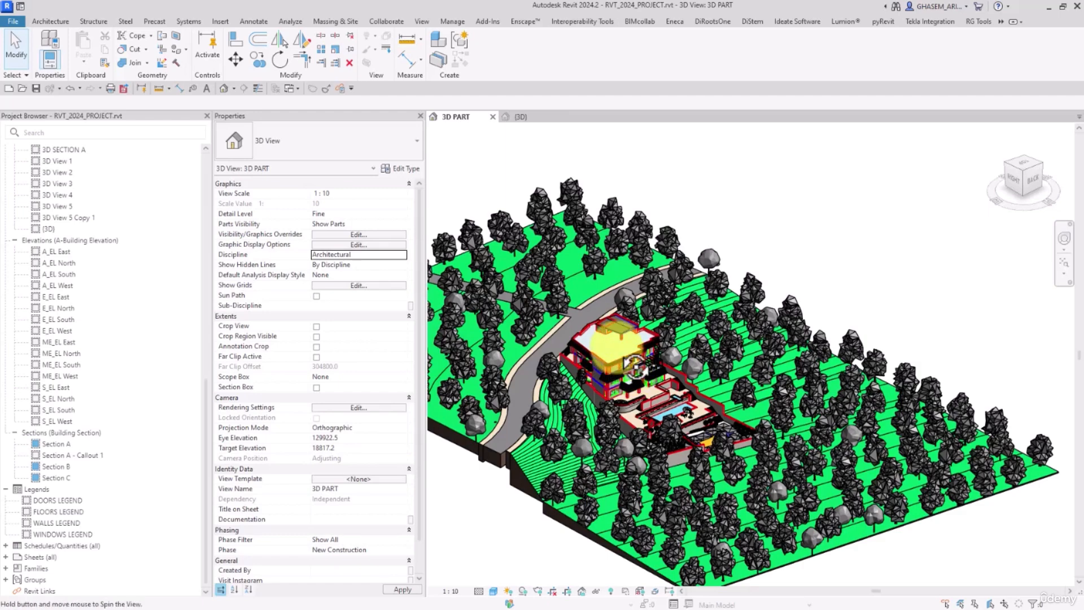
shift+middle_drag(612, 361, 621, 402)
scroll(637, 296, up, 2)
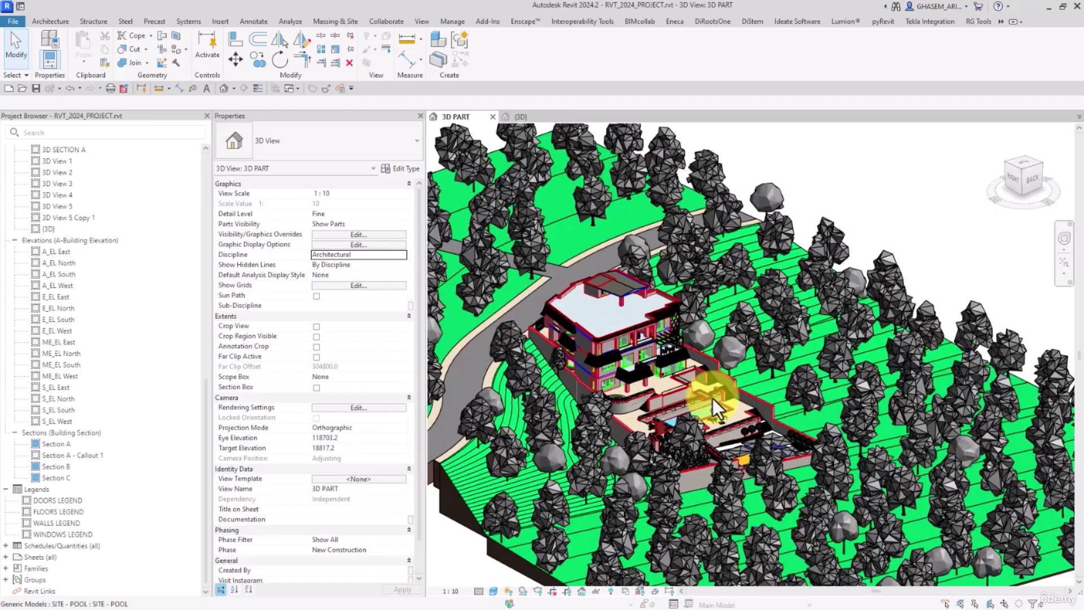
- Set the 3D PART view's discipline to Structural and inspect the building from different angles
click(401, 256)
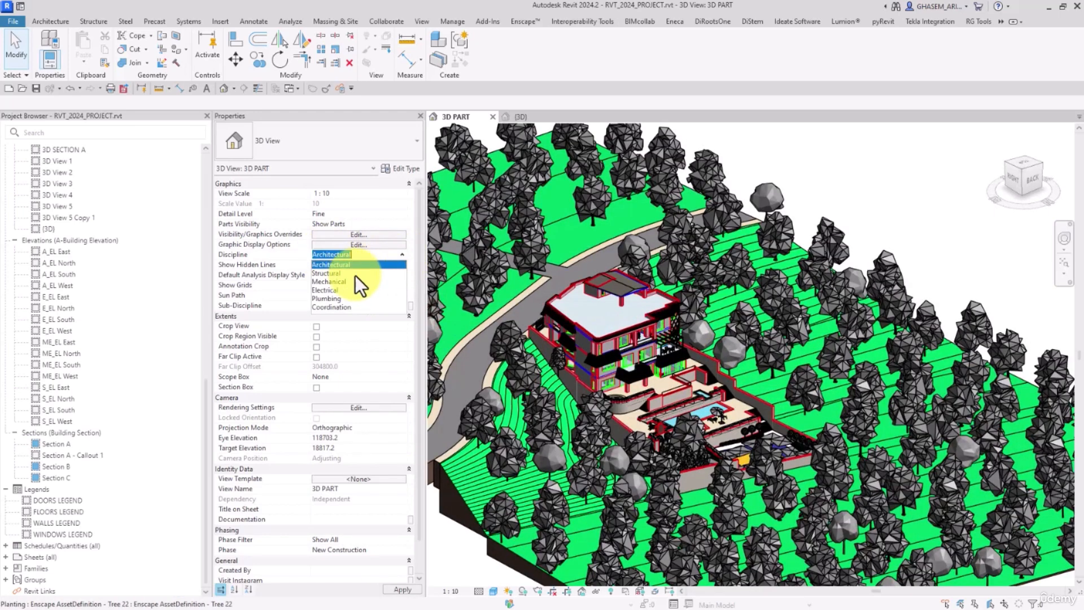
click(336, 274)
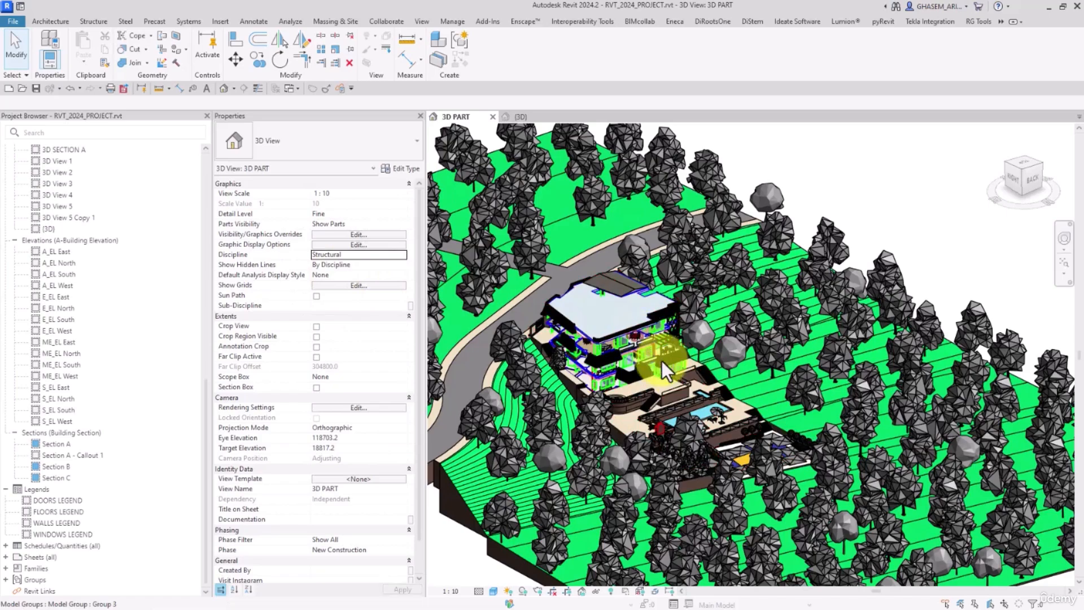
shift+middle_drag(662, 361, 602, 357)
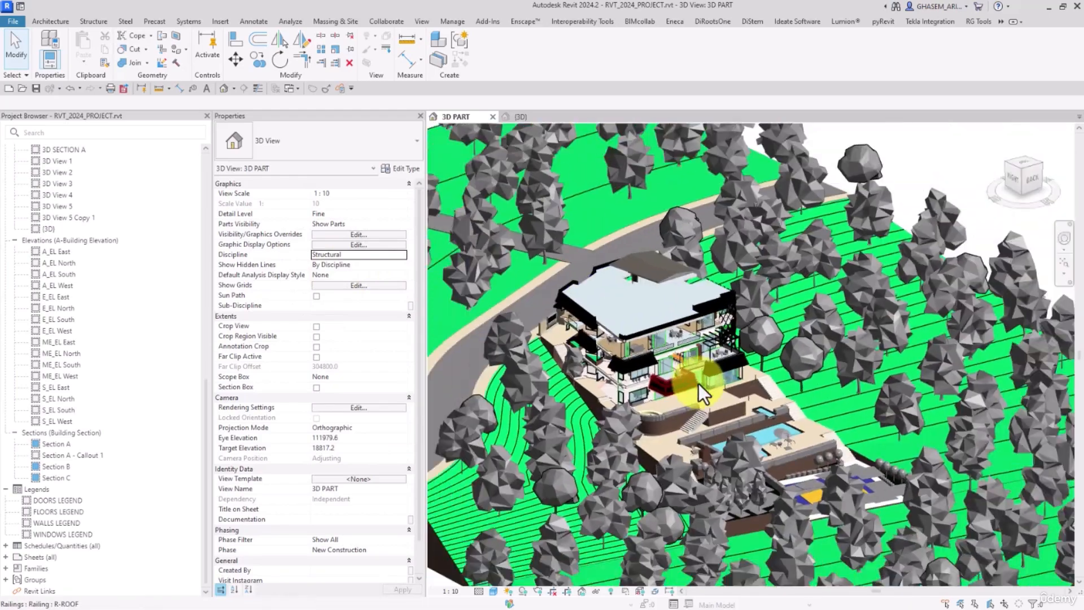
mouse_move(699, 384)
shift+middle_down()
mouse_move(760, 395)
mouse_move(709, 387)
shift+middle_up()
- Set the 3D PART view's discipline to Mechanical and examine the terrace equipment and pendant light fixtures up close
click(402, 257)
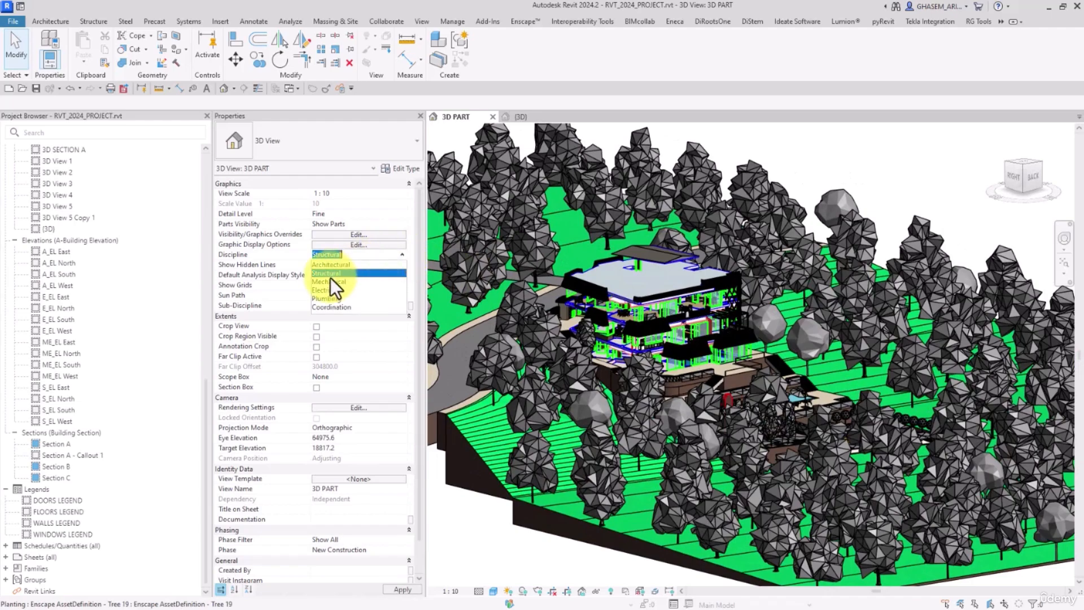
click(330, 283)
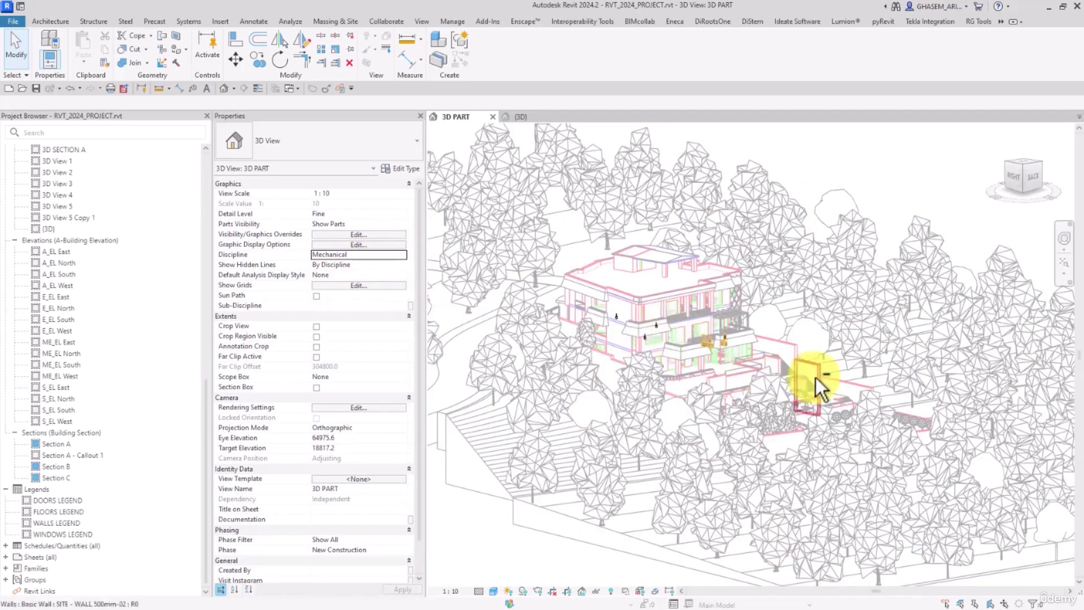
shift+middle_drag(818, 377, 676, 446)
scroll(689, 356, up, 10)
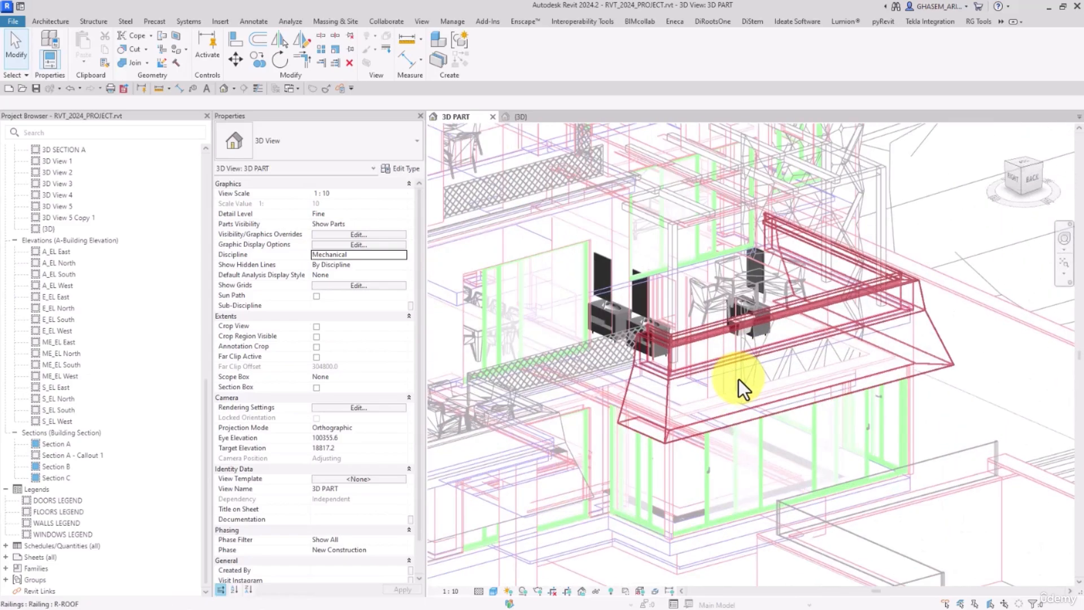
scroll(677, 327, down, 8)
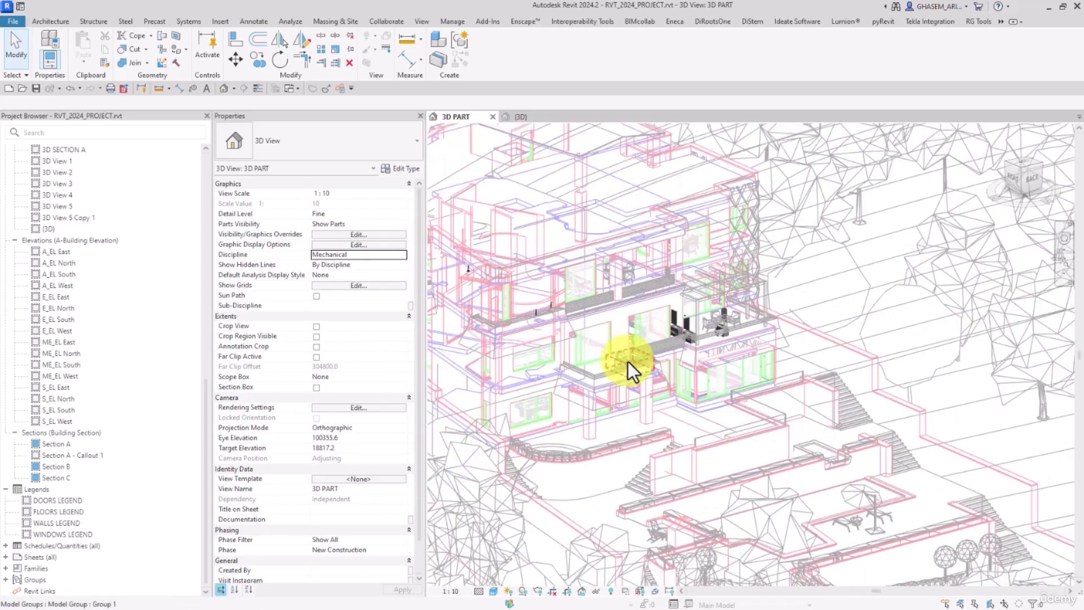
scroll(815, 425, up, 10)
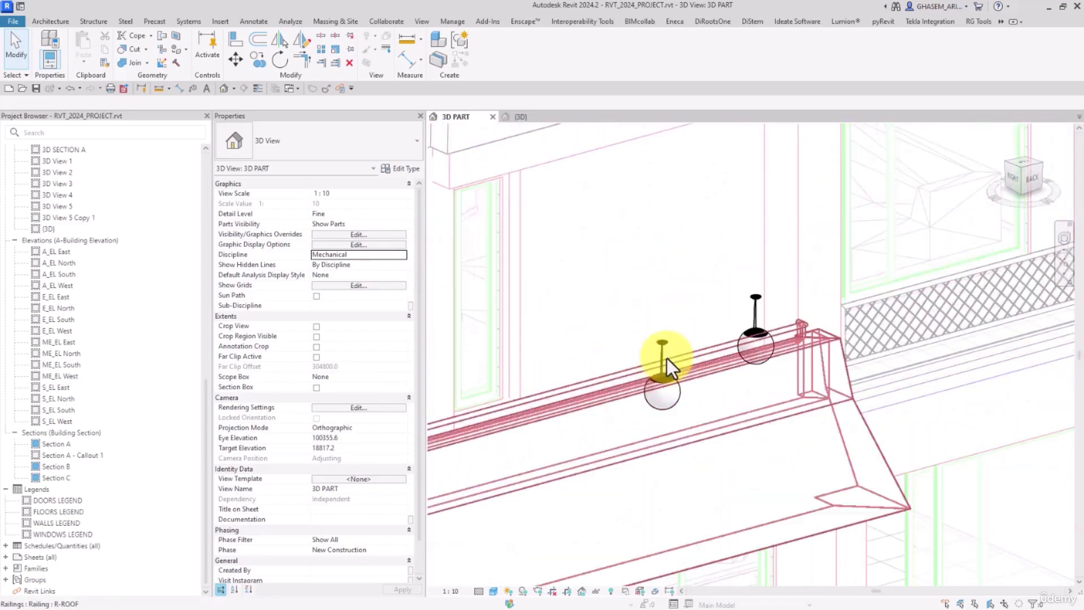
scroll(812, 368, down, 12)
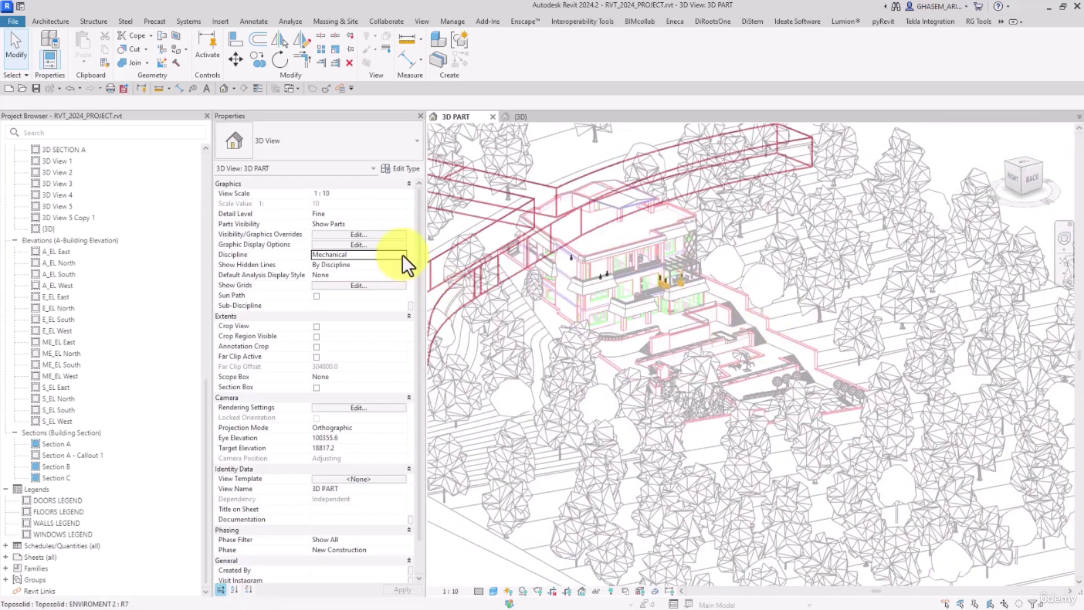
- Try the Electrical and Plumbing disciplines on the 3D PART view to compare how the model displays
click(402, 255)
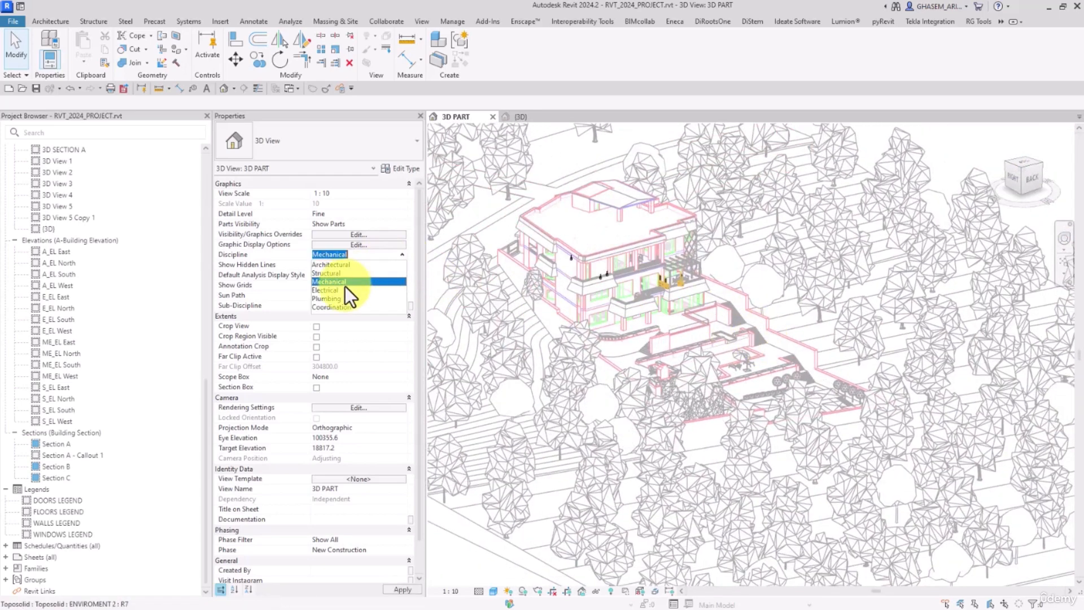
click(339, 290)
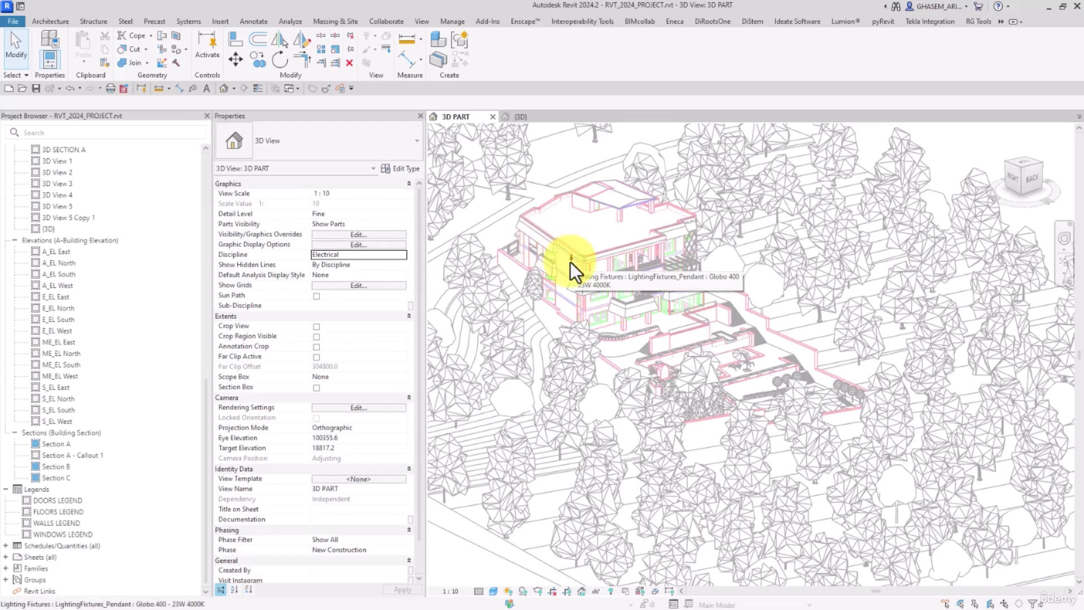
click(402, 255)
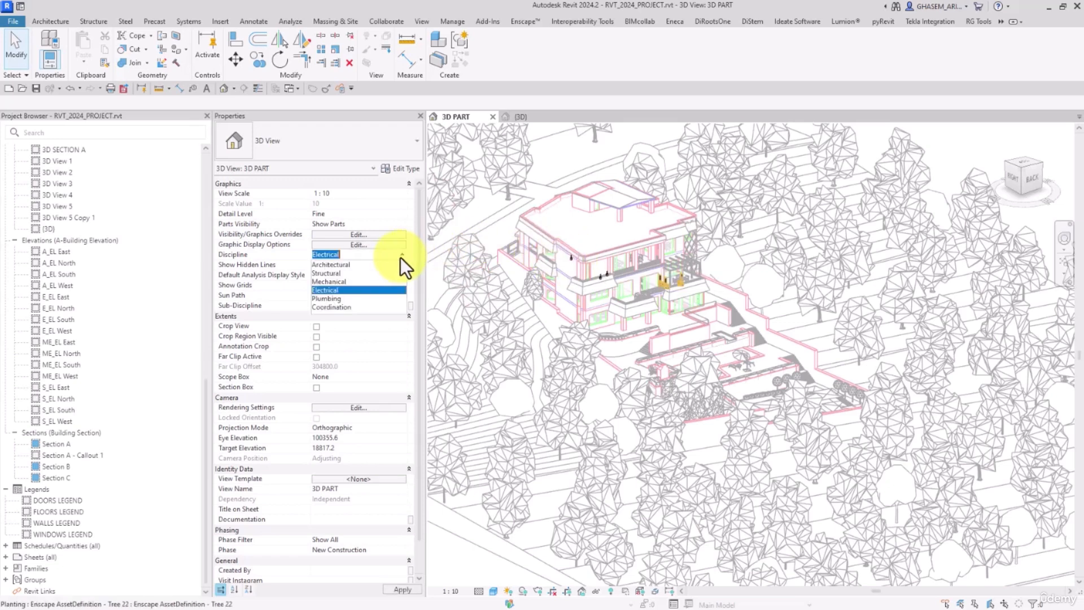
click(333, 298)
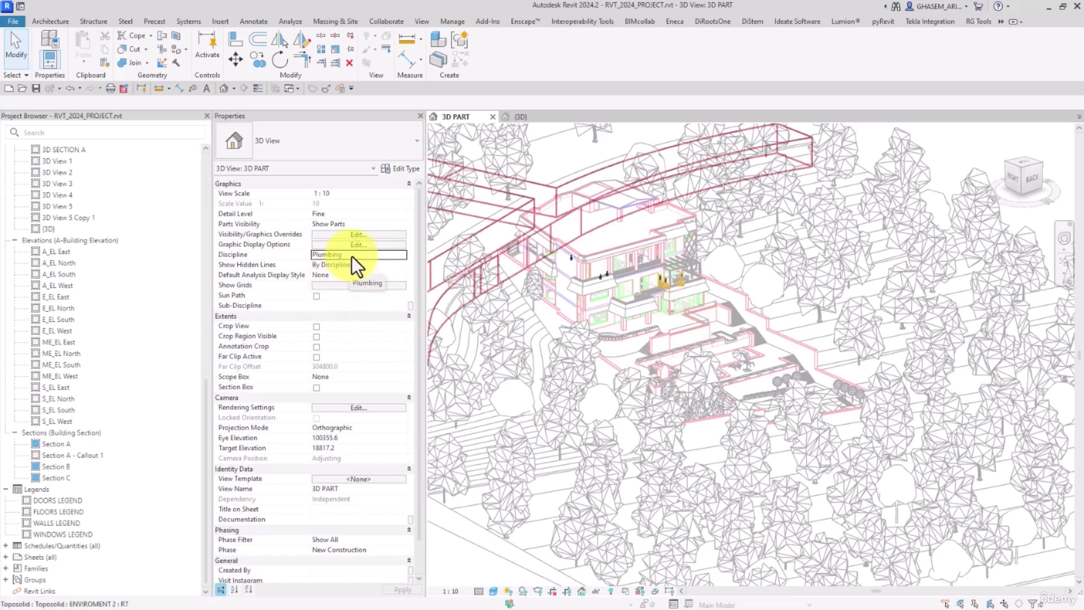
- Try the Coordination discipline on the 3D PART view, and return the view to Architectural
click(403, 255)
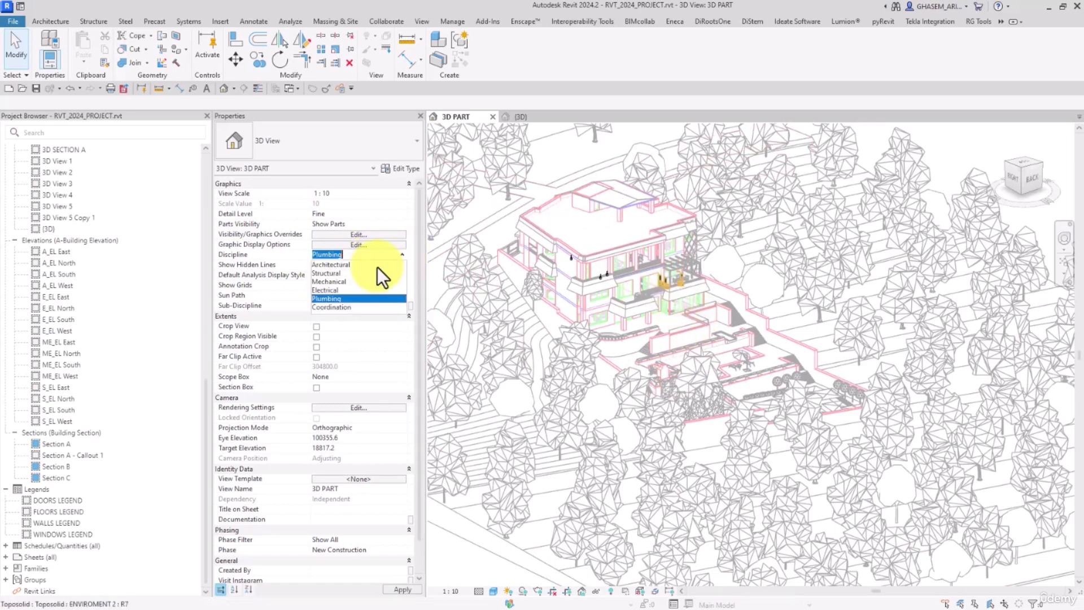
click(337, 310)
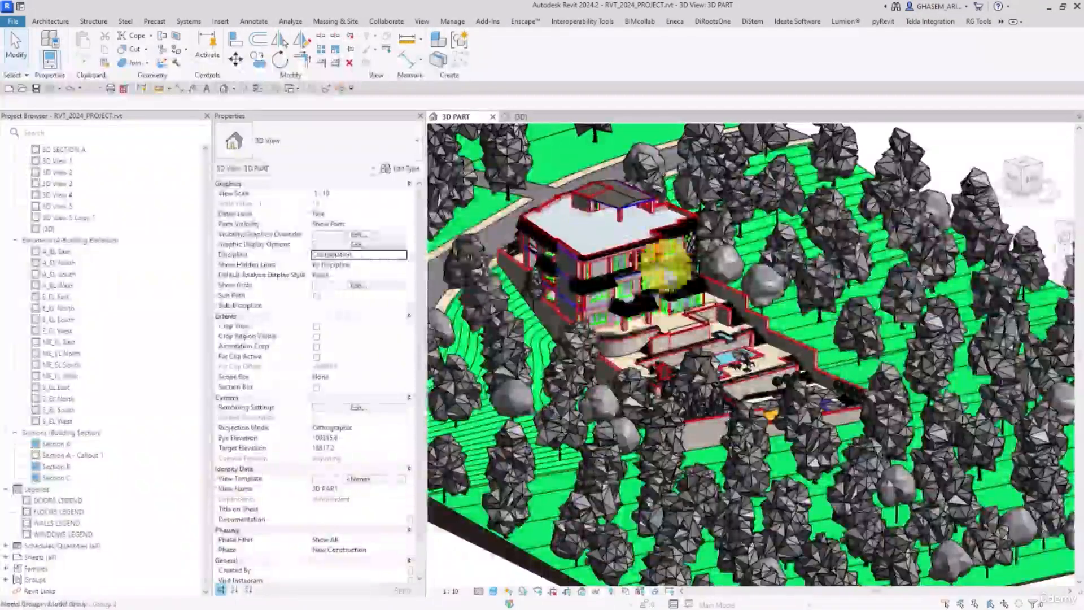
click(403, 255)
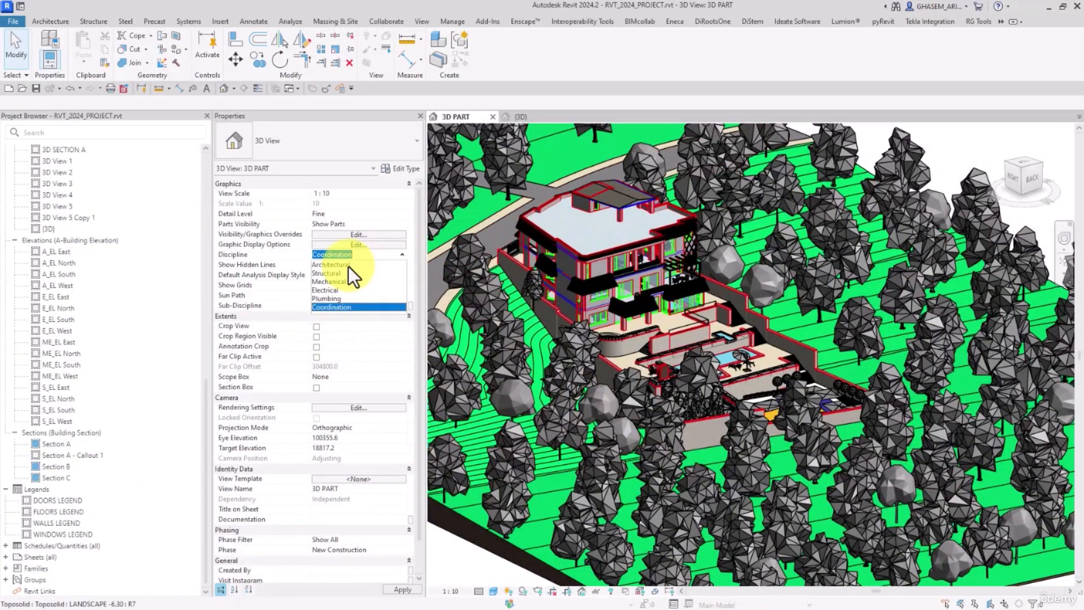
click(348, 266)
scroll(758, 353, down, 5)
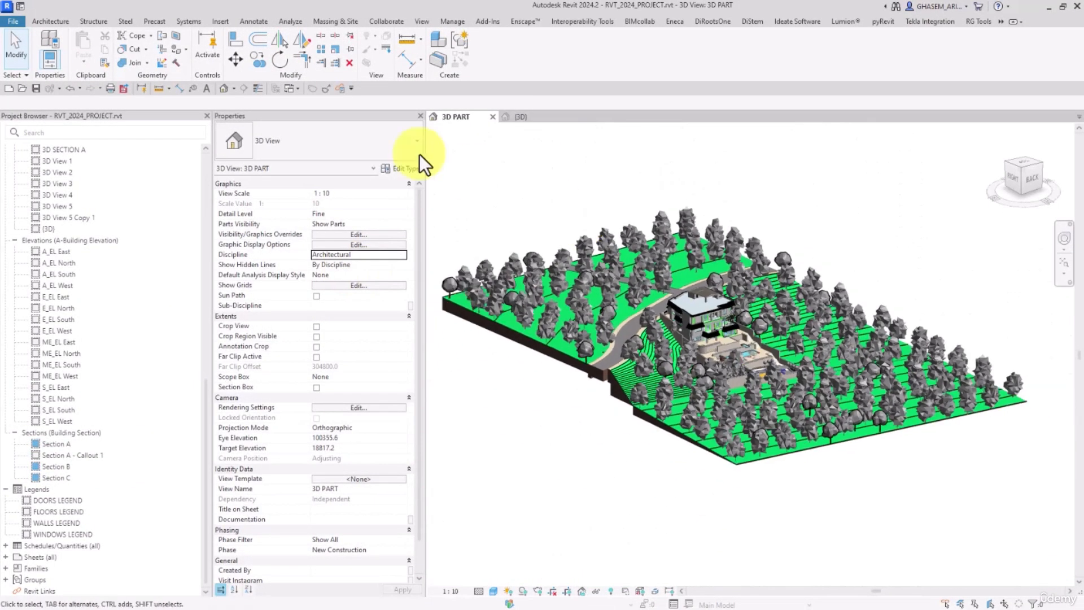
- Open the sample project Snowdon Towers Sample Architectural.rvt from the Samples folder
click(20, 6)
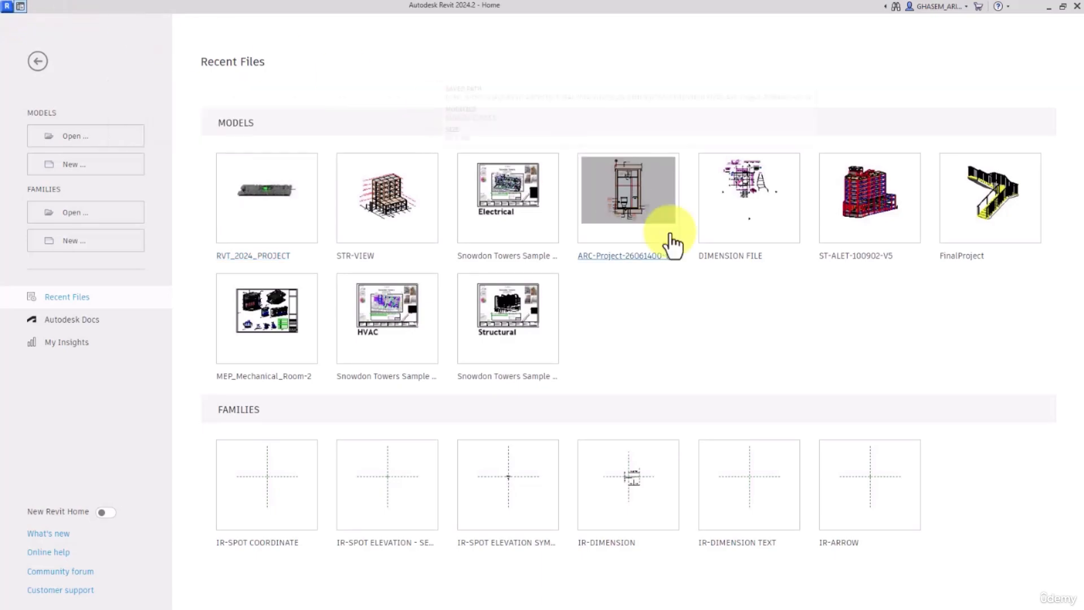
click(21, 6)
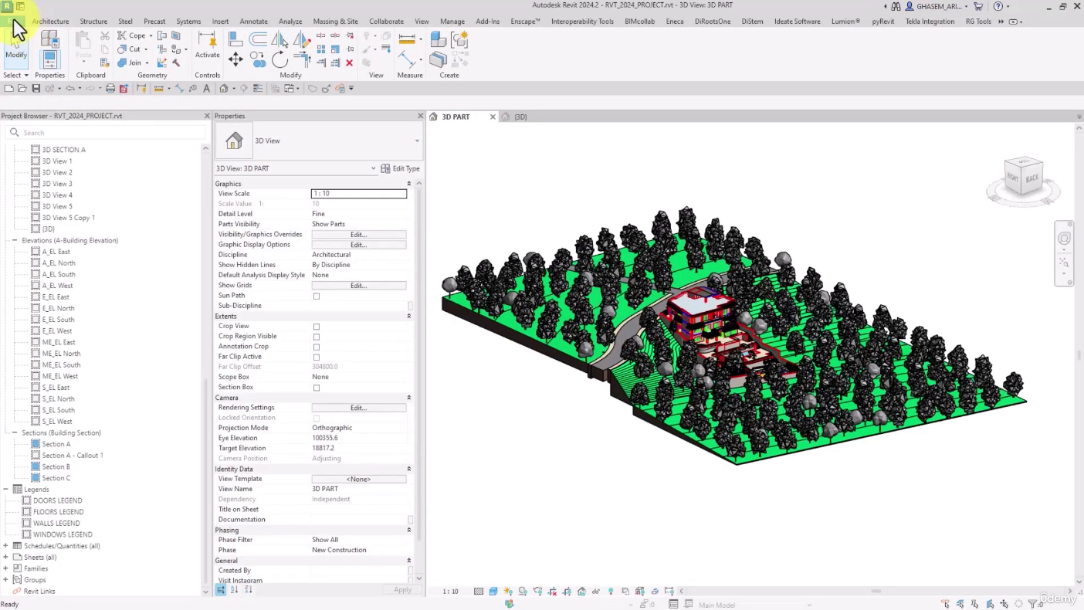
click(13, 20)
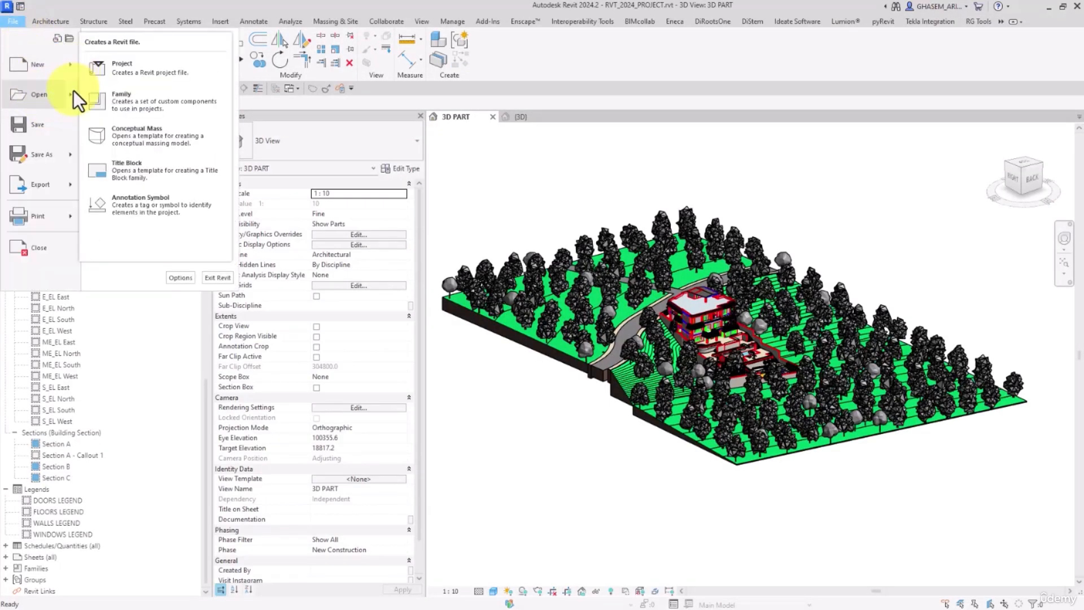
mouse_move(74, 92)
click(132, 252)
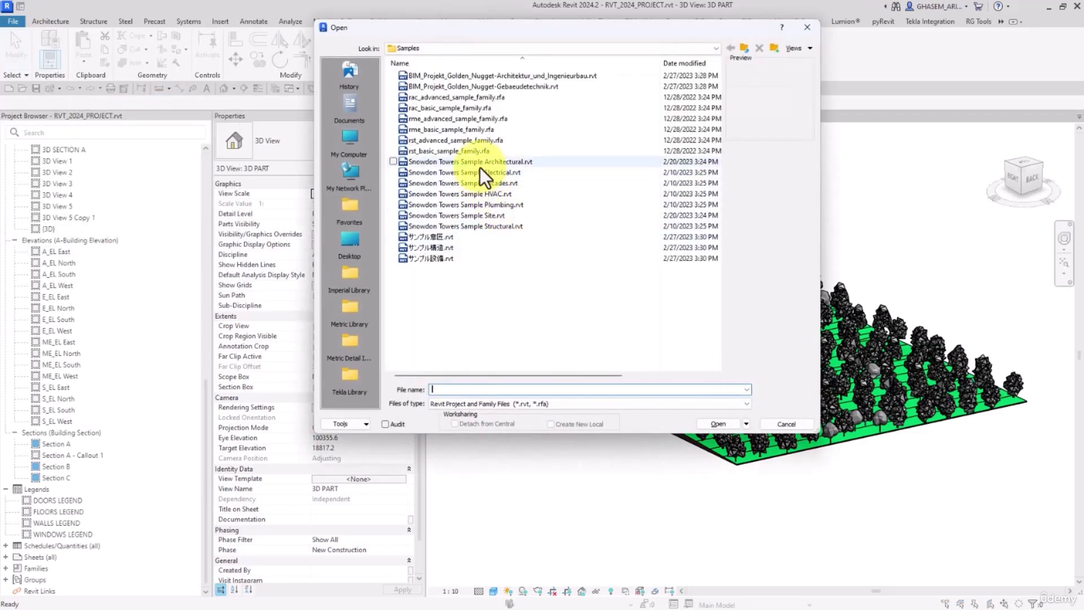
click(480, 163)
click(720, 424)
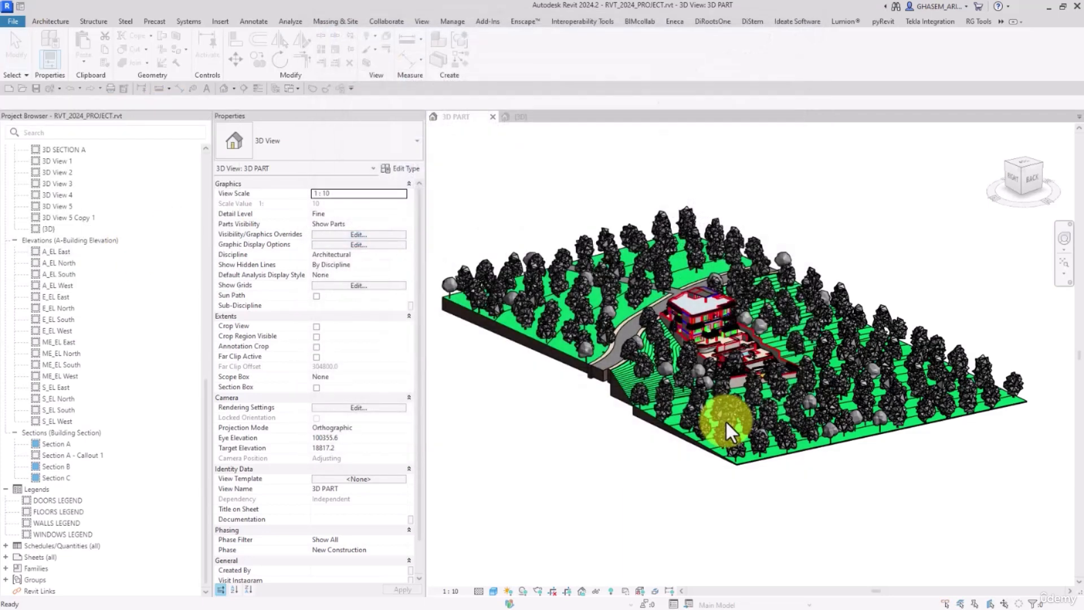